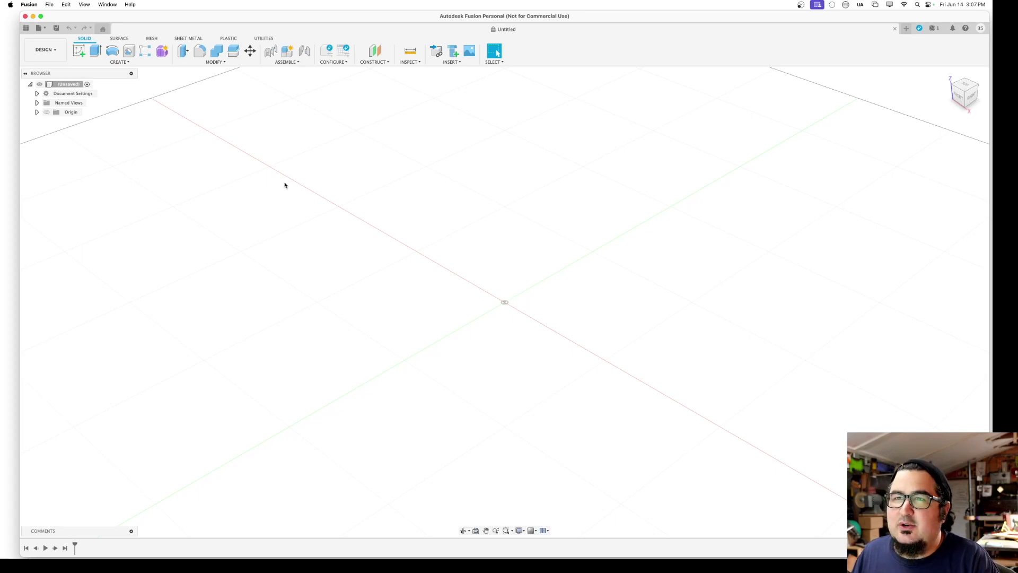
# Preview the wall cabinet reference PNG in Finder to read its height, width and depth, and close the file window.
pyautogui.click(219, 62)
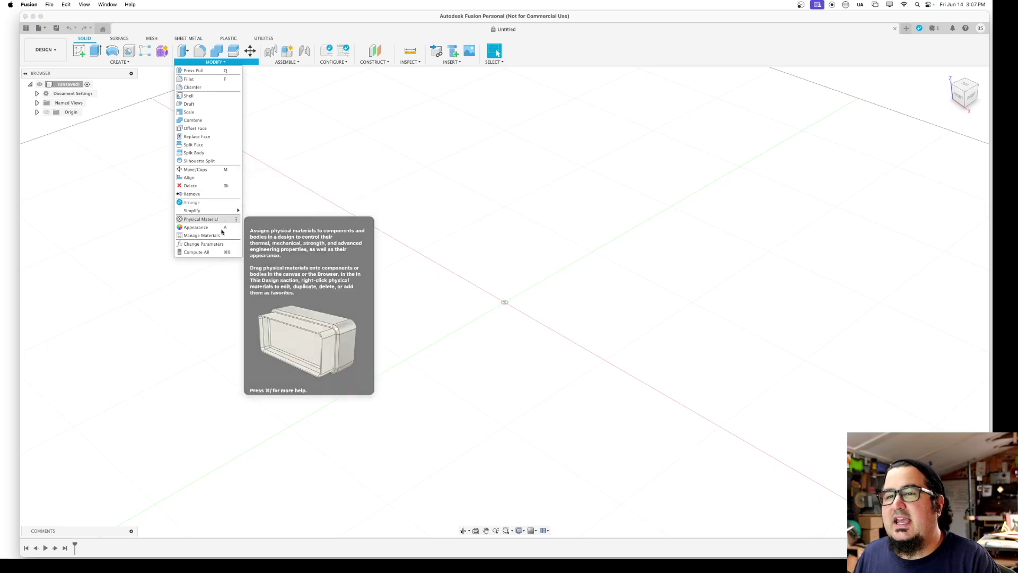
pyautogui.click(212, 251)
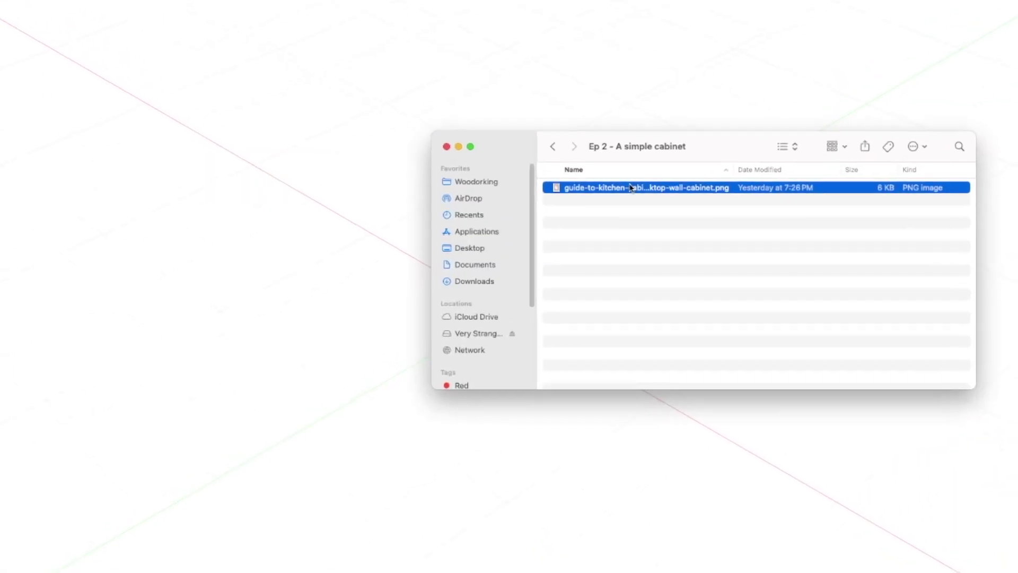
pyautogui.press('space')
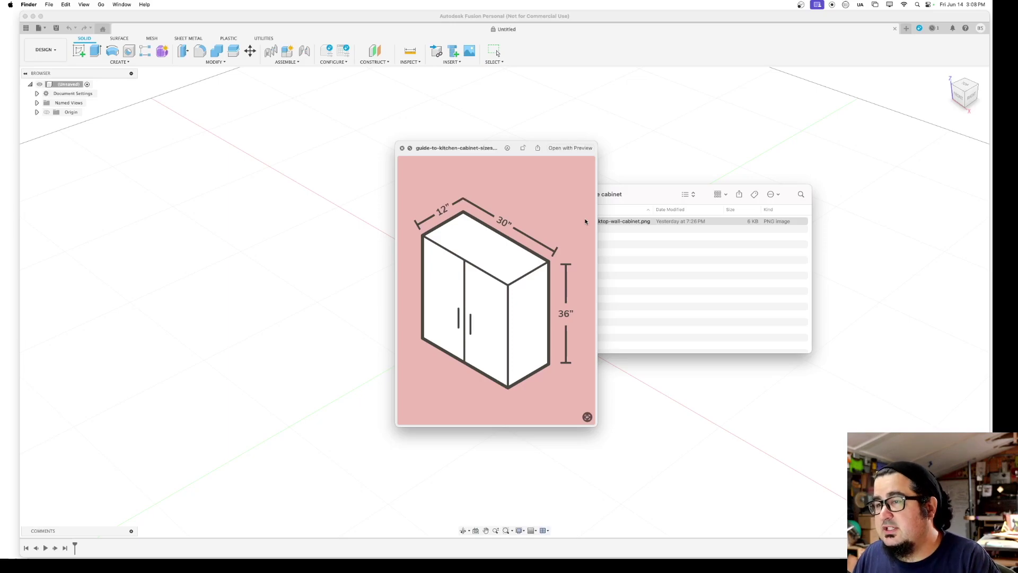
pyautogui.press('space')
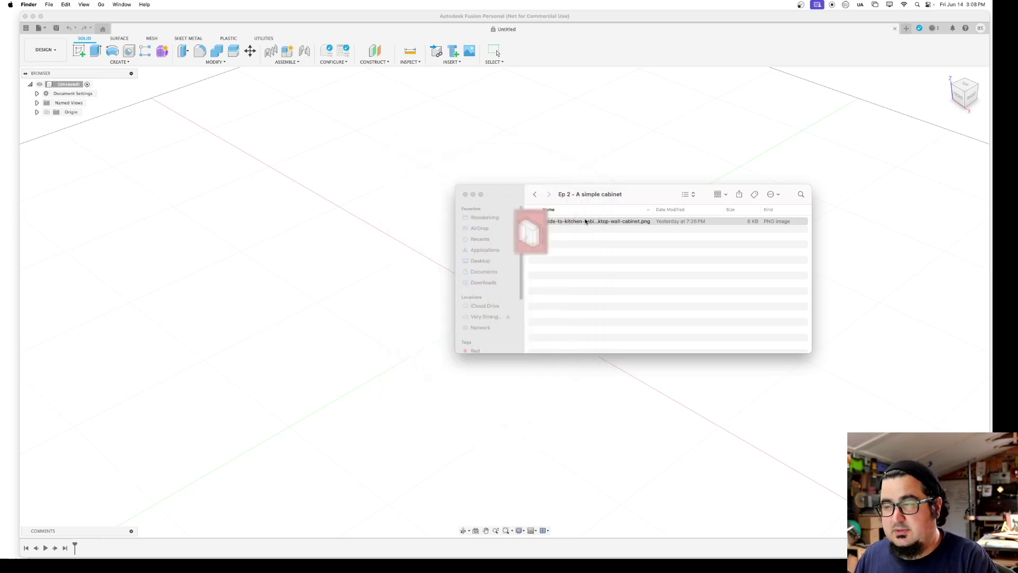
pyautogui.press('super+w')
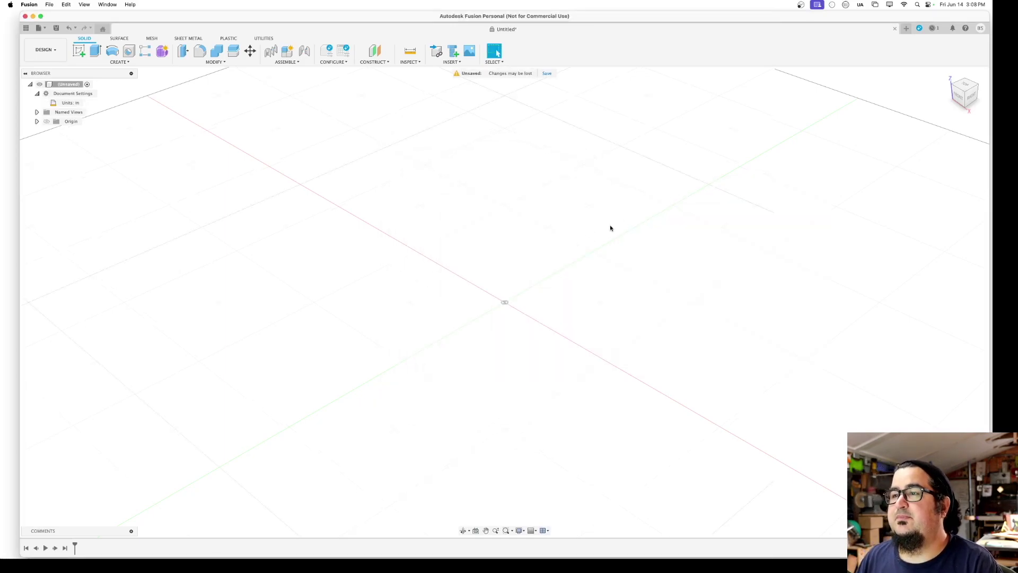
# Add a user parameter named Height with the value 36 in.
pyautogui.click(215, 63)
pyautogui.moveTo(211, 214)
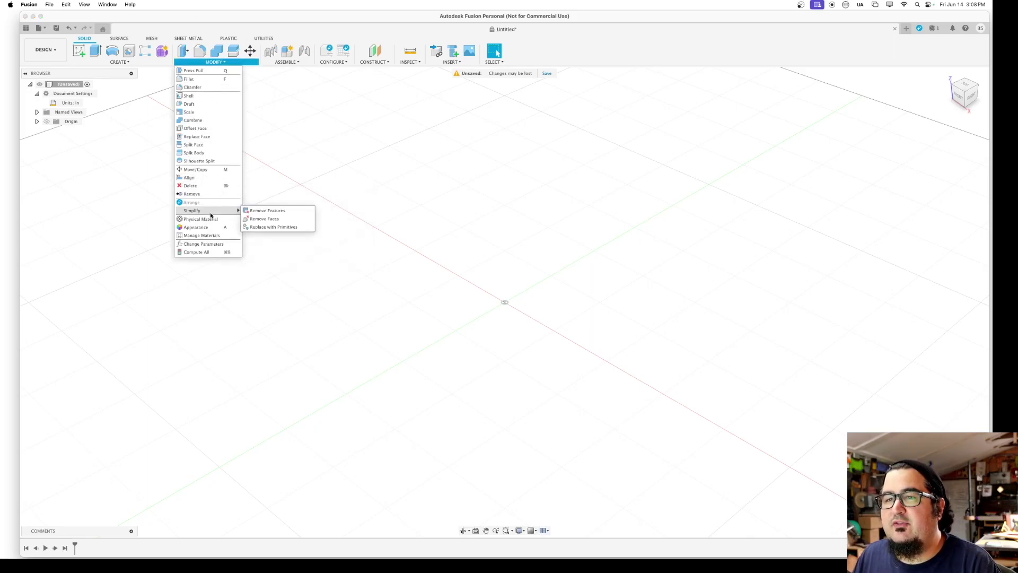
pyautogui.click(203, 243)
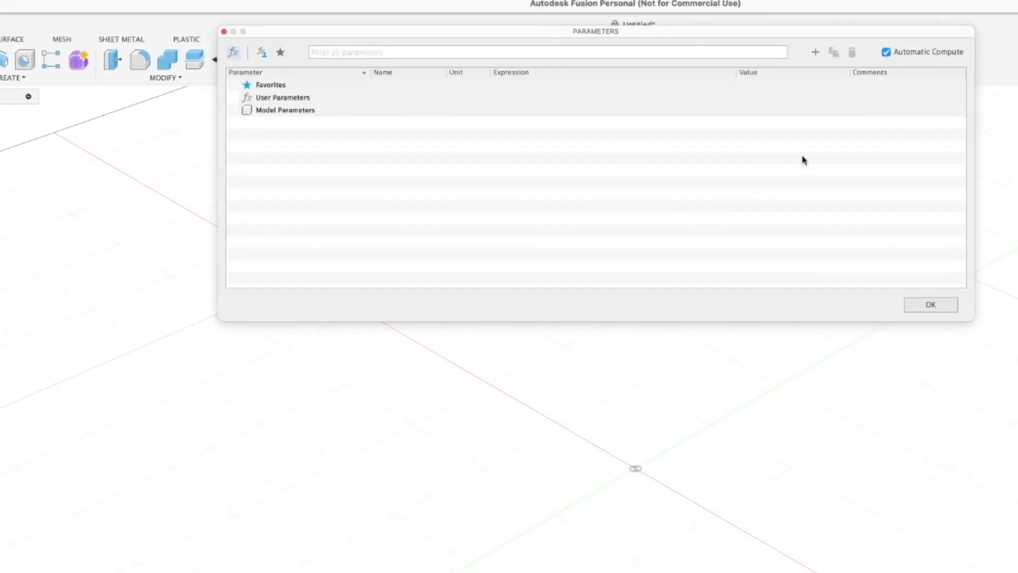
pyautogui.click(815, 52)
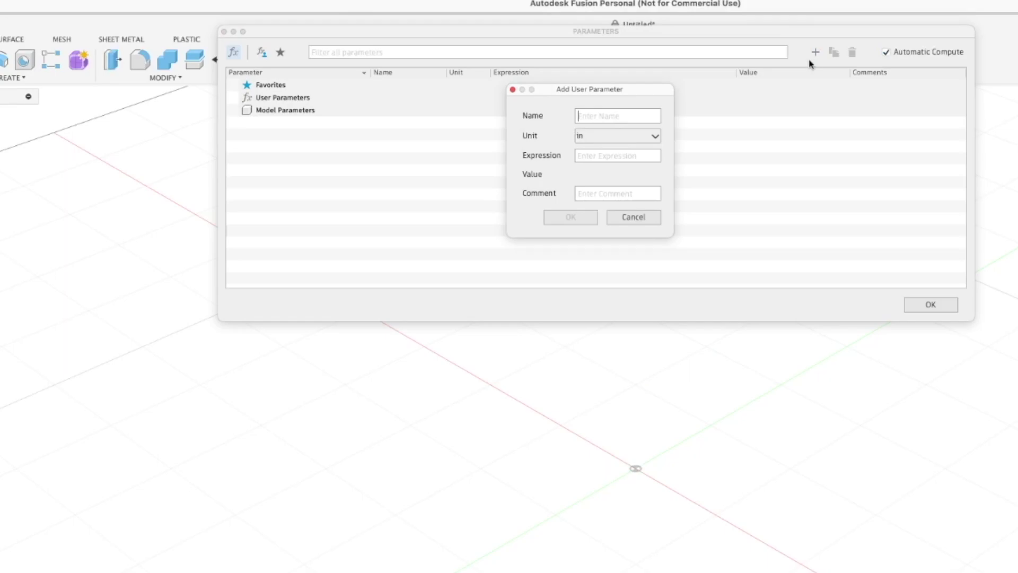
pyautogui.write('Height')
pyautogui.press('Tab')
pyautogui.write('36')
pyautogui.press('Return')
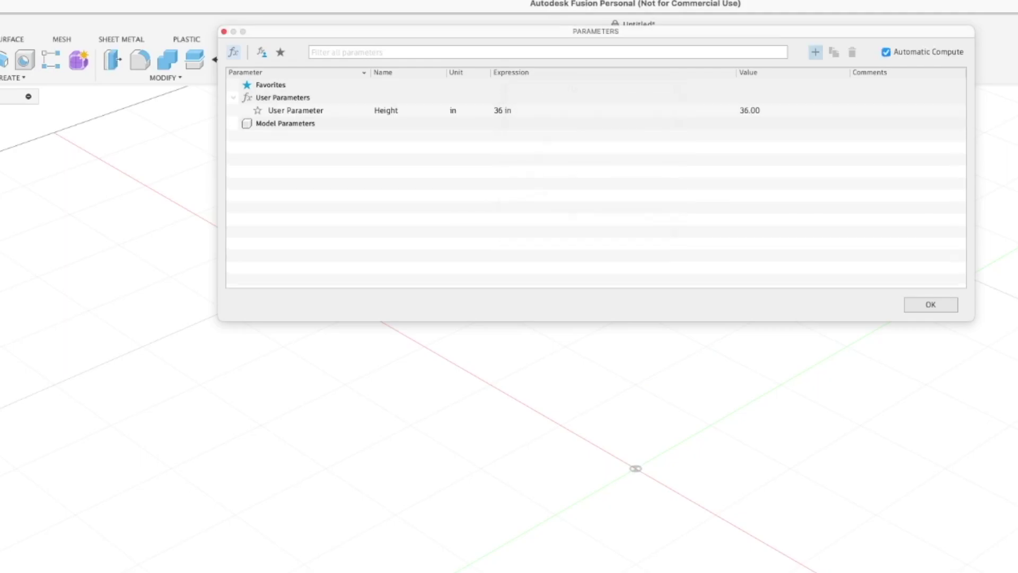
# Add a user parameter named Width with the value 30 in.
pyautogui.click(815, 53)
pyautogui.write('Width')
pyautogui.press('Tab')
pyautogui.write('30')
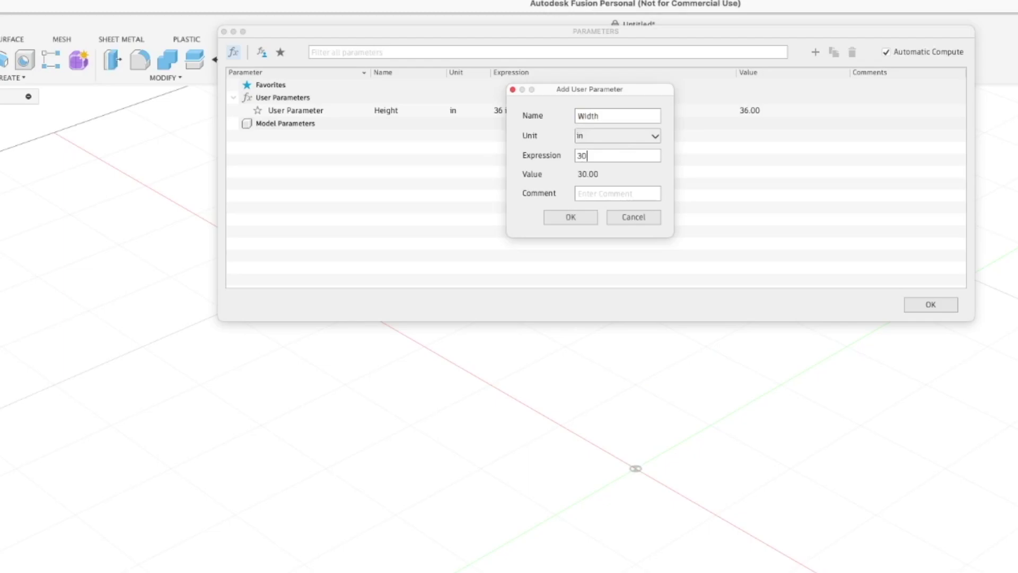
pyautogui.press('Return')
# Add a user parameter named Depth with the value 12 in and close the parameter list.
pyautogui.click(815, 53)
pyautogui.write('Depth')
pyautogui.press('Tab')
pyautogui.write('12')
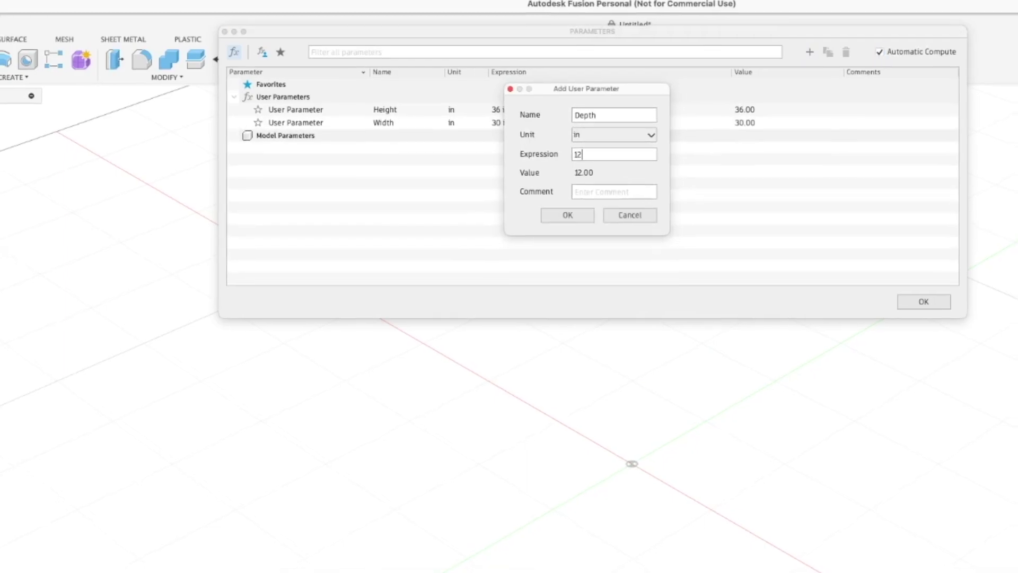
pyautogui.press('Return')
pyautogui.press('Return')
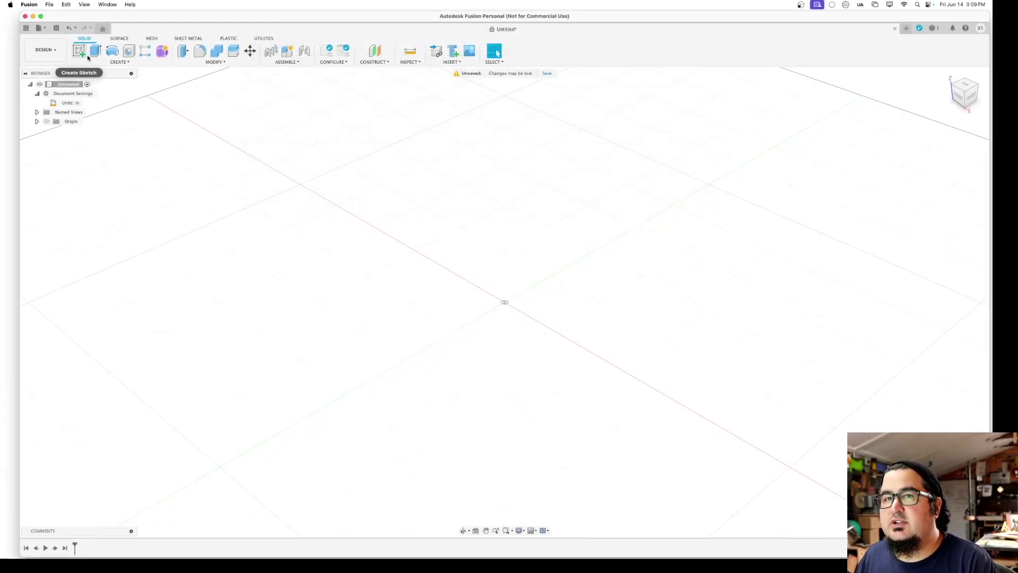
# Sketch a rectangle from the origin on the front (XZ) plane, sized by the Height and Width parameters.
pyautogui.click(79, 51)
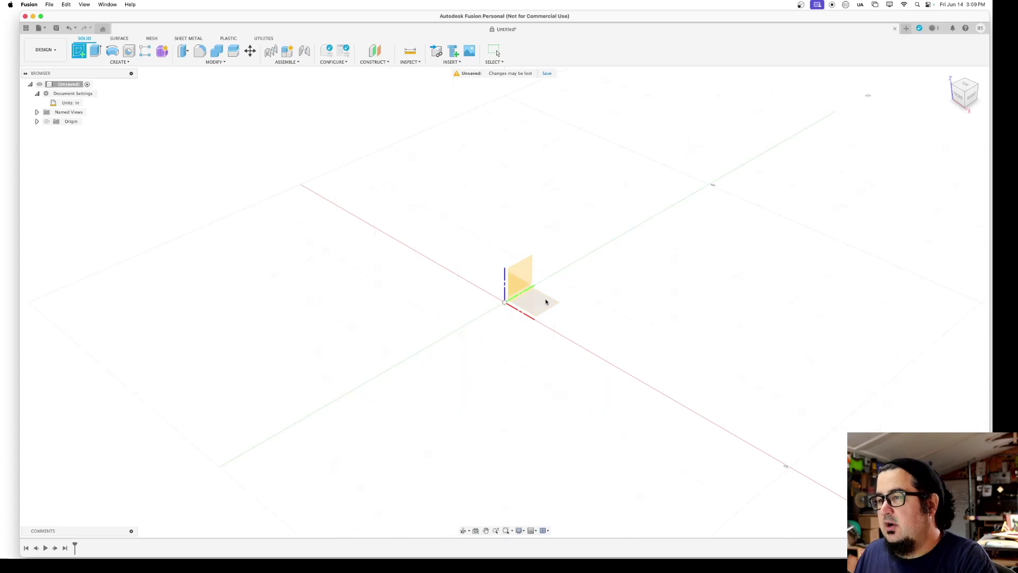
pyautogui.click(520, 288)
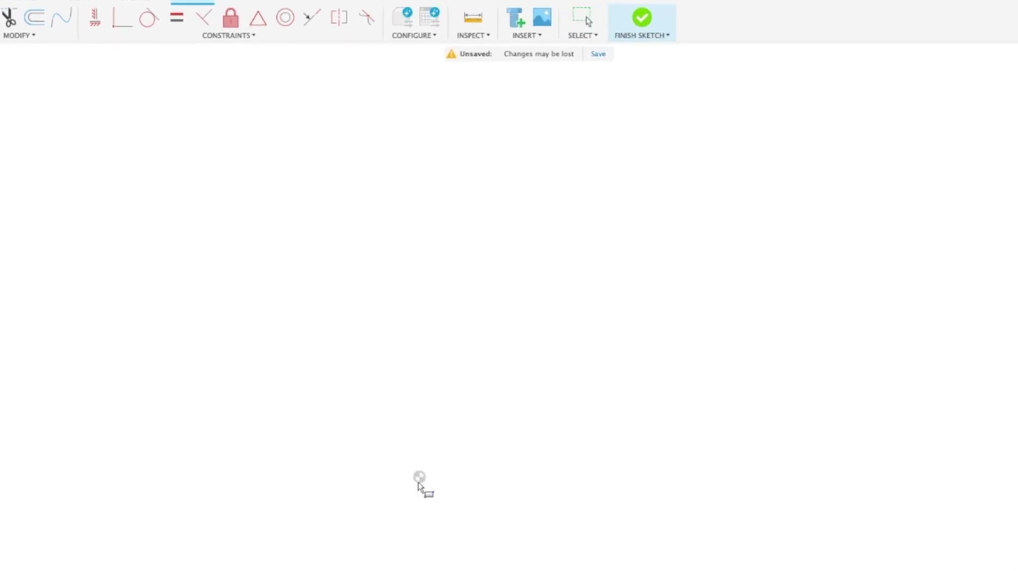
pyautogui.click(419, 476)
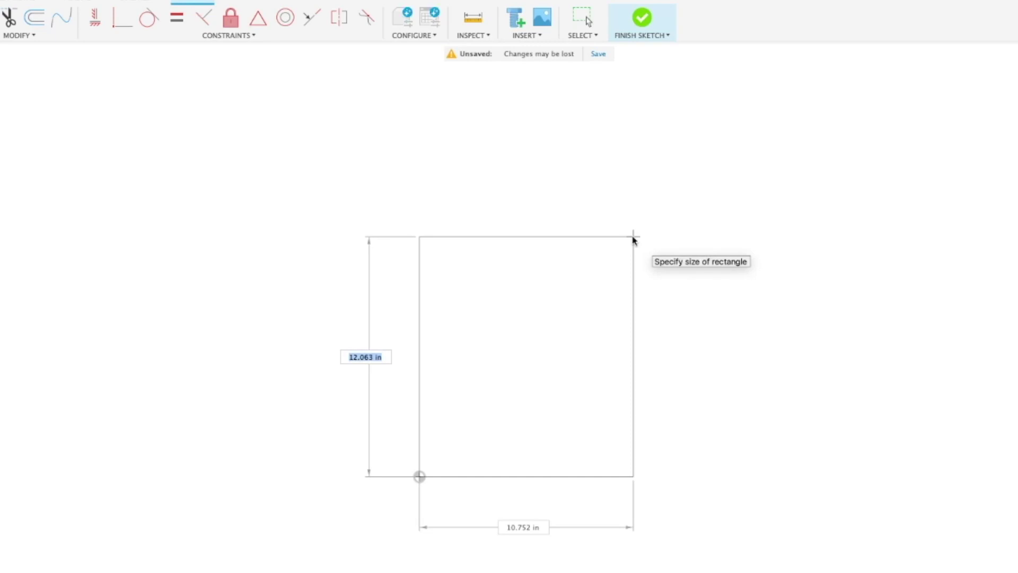
pyautogui.write('Height')
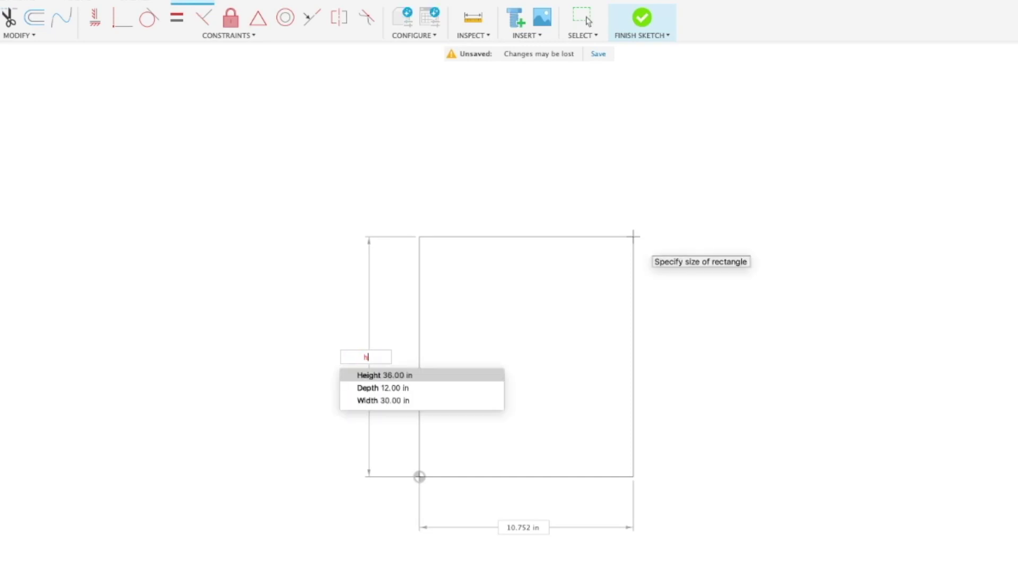
pyautogui.press('Return')
pyautogui.press('Tab')
pyautogui.write('wid')
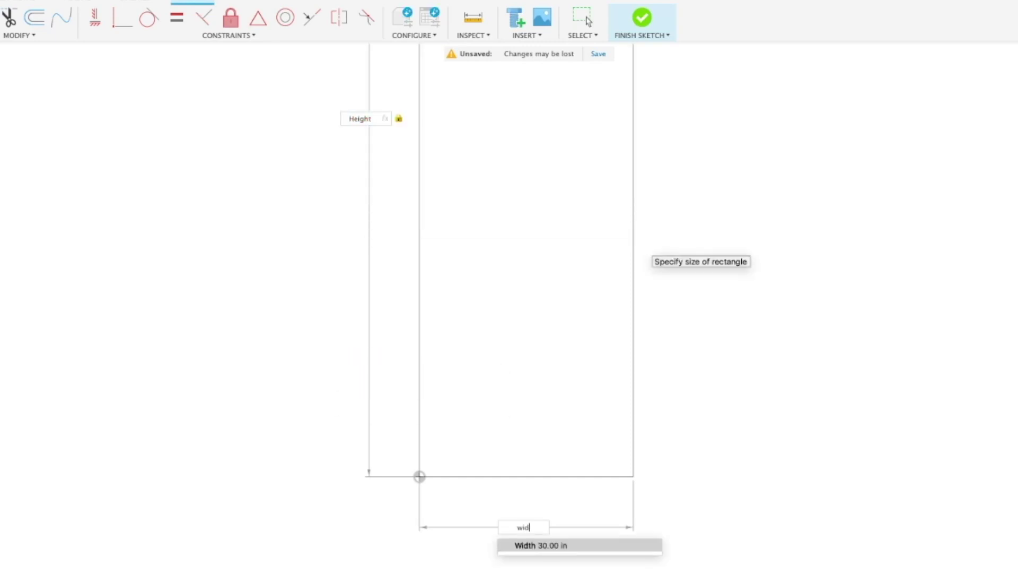
pyautogui.press('Return')
pyautogui.press('Return')
# Offset all four edges of the rectangle inward by a freehand distance to outline the case boards.
pyautogui.scroll(-2, 666, 362)
pyautogui.scroll(-3, 667, 362)
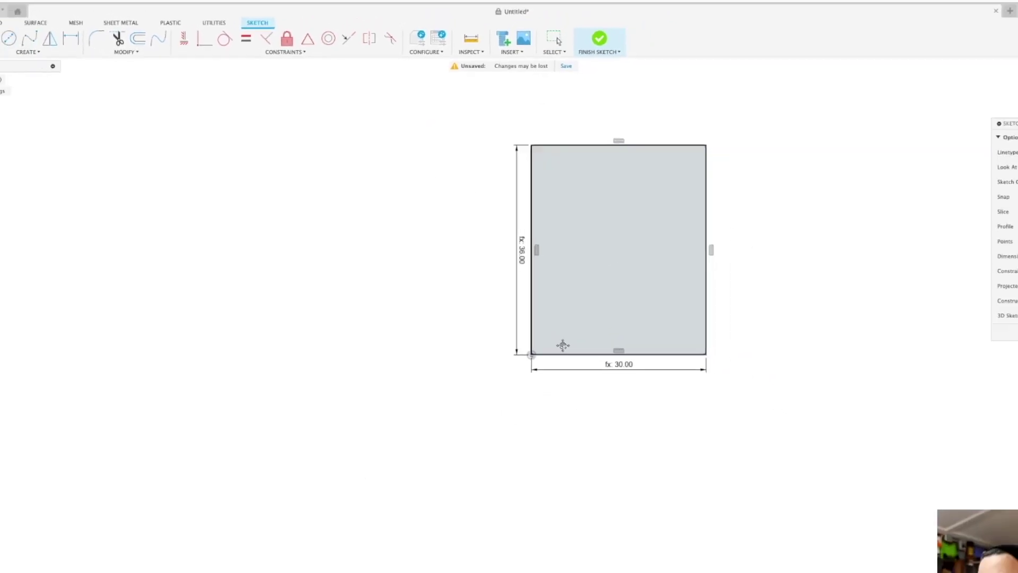
pyautogui.scroll(-2, 617, 286)
pyautogui.scroll(3, 617, 285)
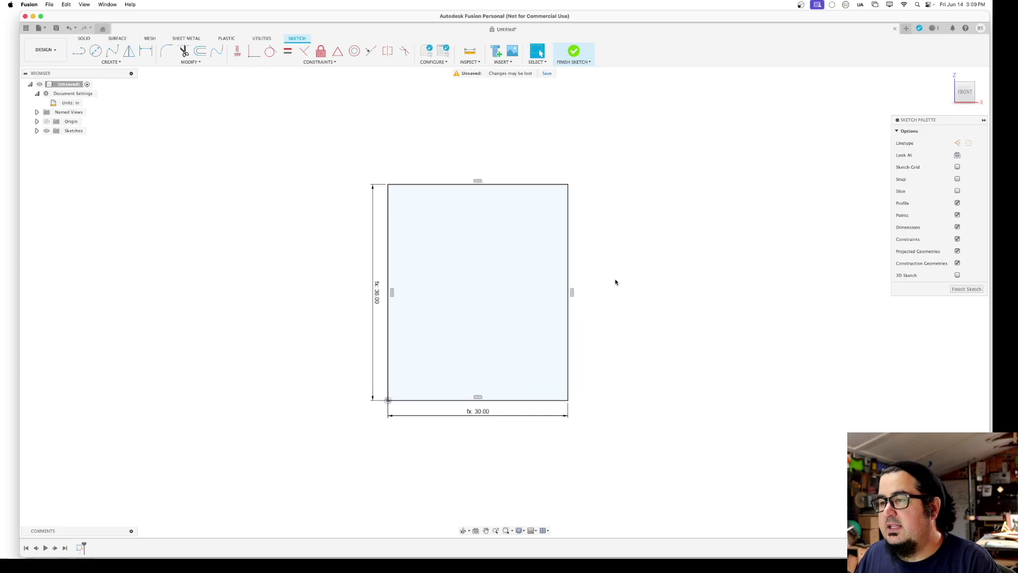
pyautogui.scroll(2, 506, 282)
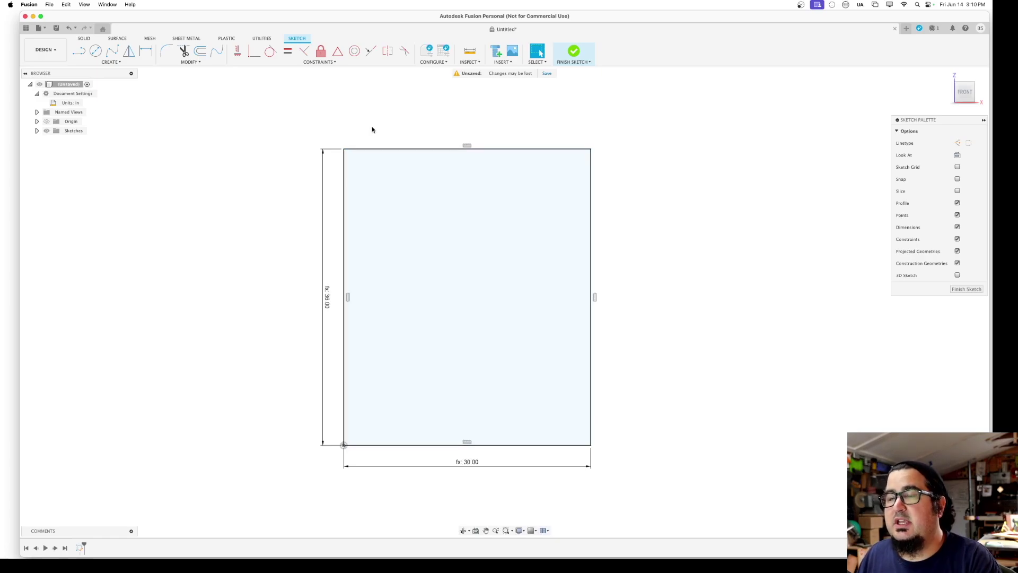
pyautogui.click(344, 178)
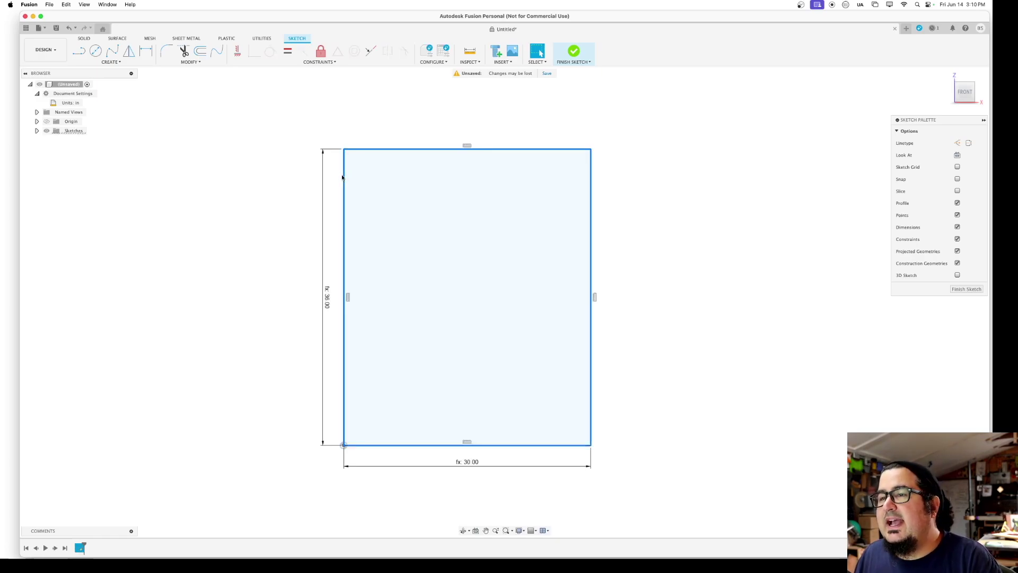
pyautogui.doubleClick(393, 150)
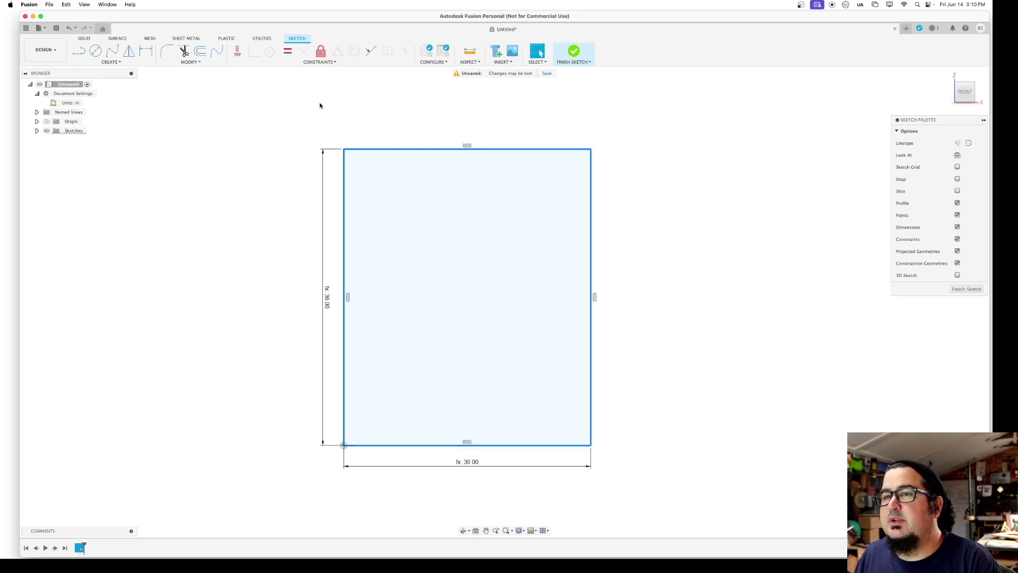
pyautogui.click(200, 51)
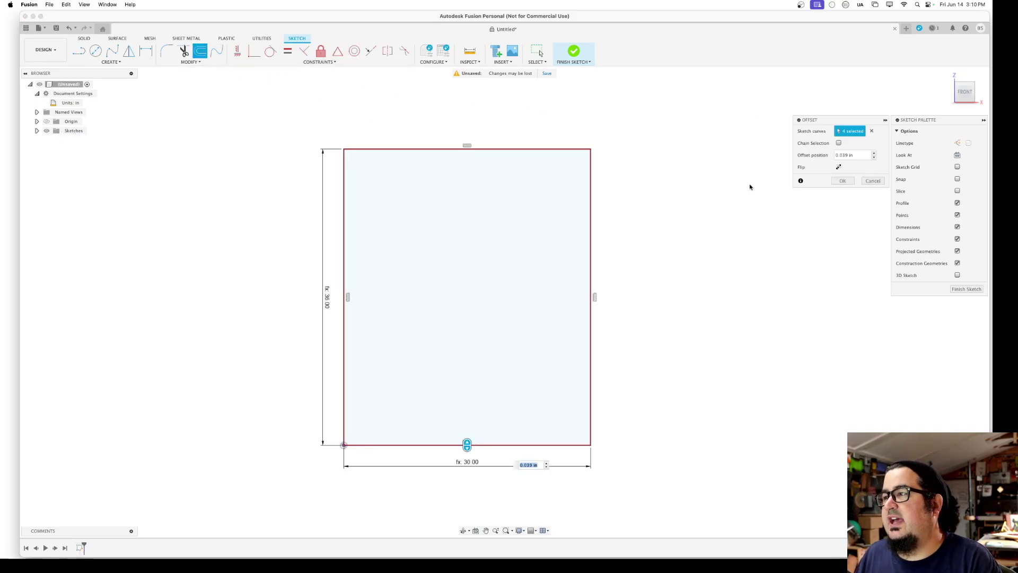
pyautogui.moveTo(467, 444); pyautogui.dragTo(467, 433)
pyautogui.press('Return')
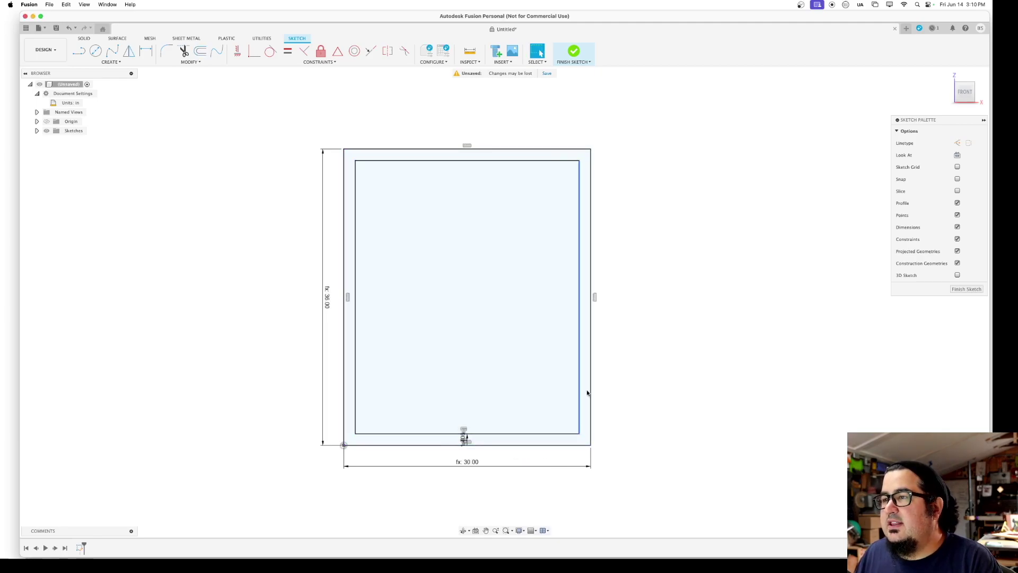
# Extend the inner rectangle's vertical sides to the outer edges with short lines at all four corners, and undo these lines and the offset.
pyautogui.press('l')
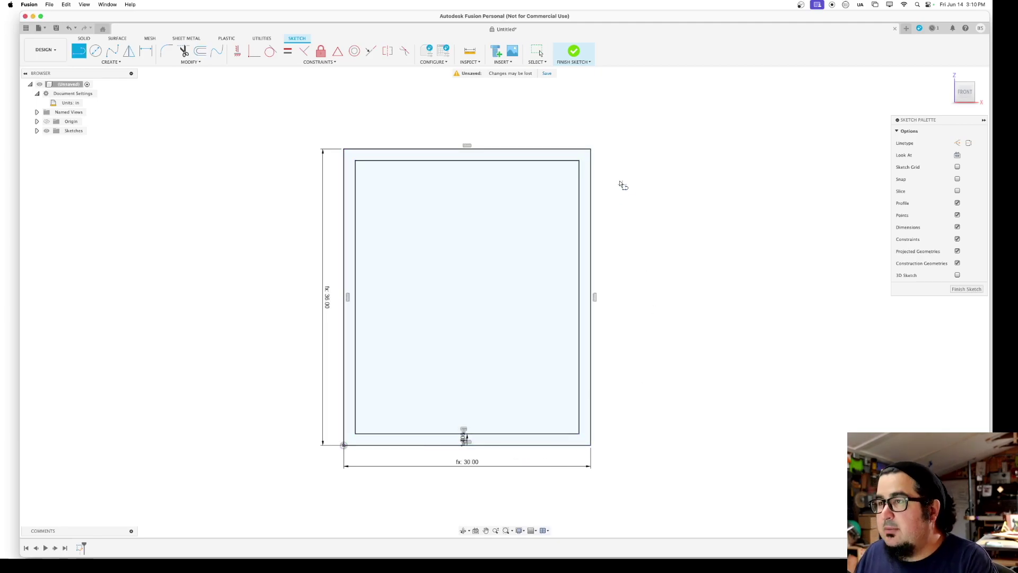
pyautogui.click(579, 160)
pyautogui.click(579, 149)
pyautogui.click(579, 445)
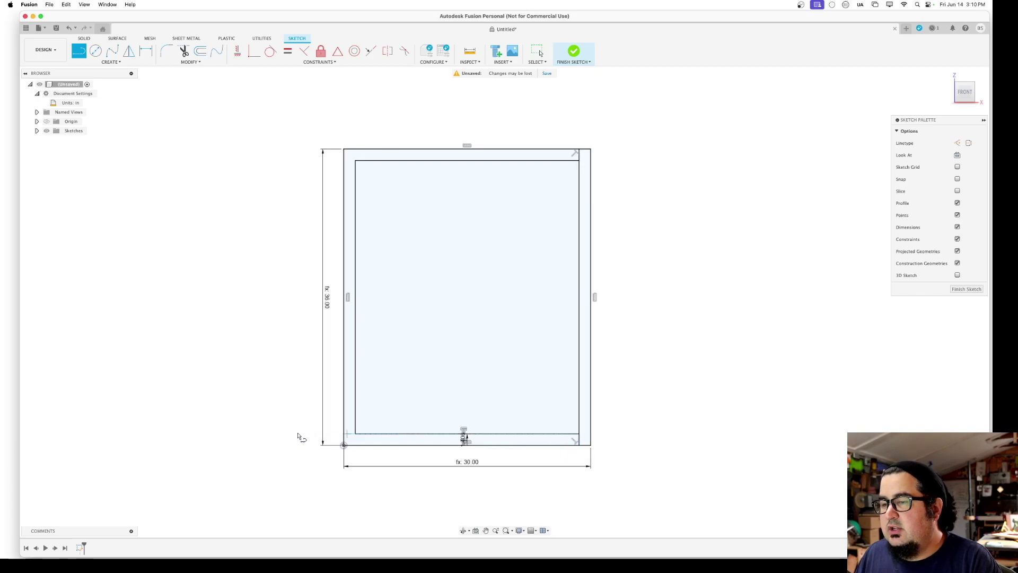
pyautogui.click(355, 434)
pyautogui.click(354, 444)
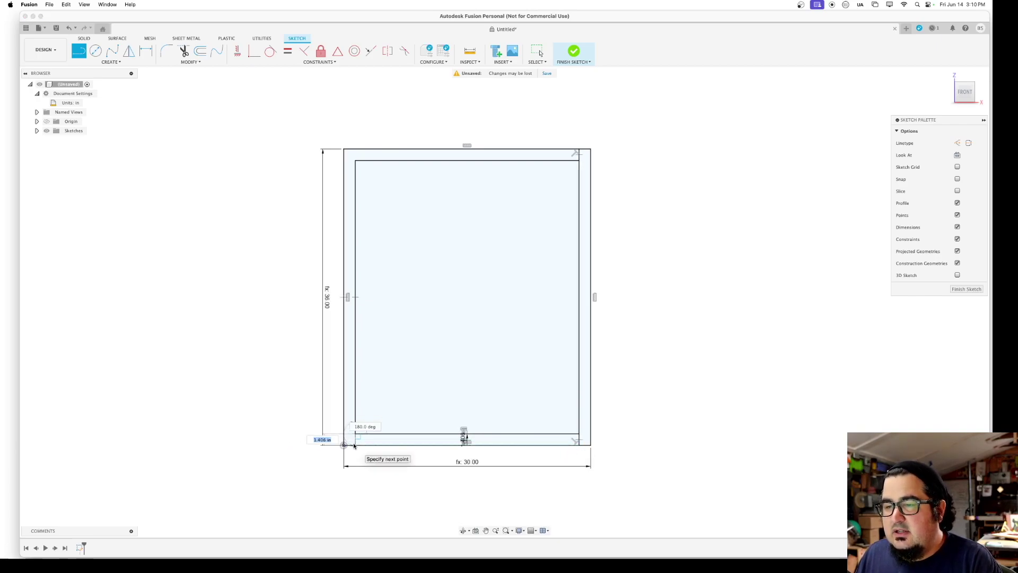
pyautogui.click(355, 161)
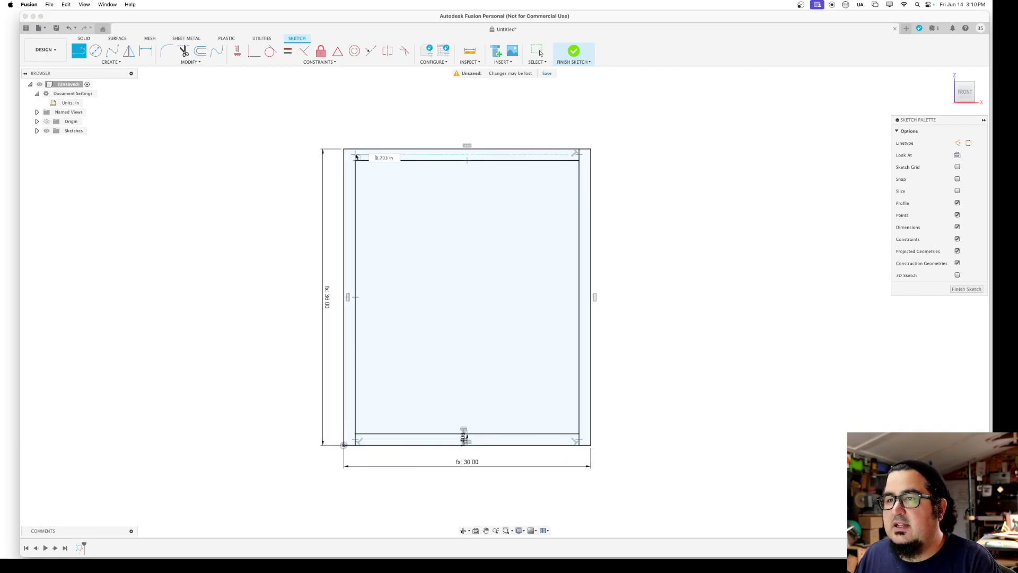
pyautogui.click(355, 149)
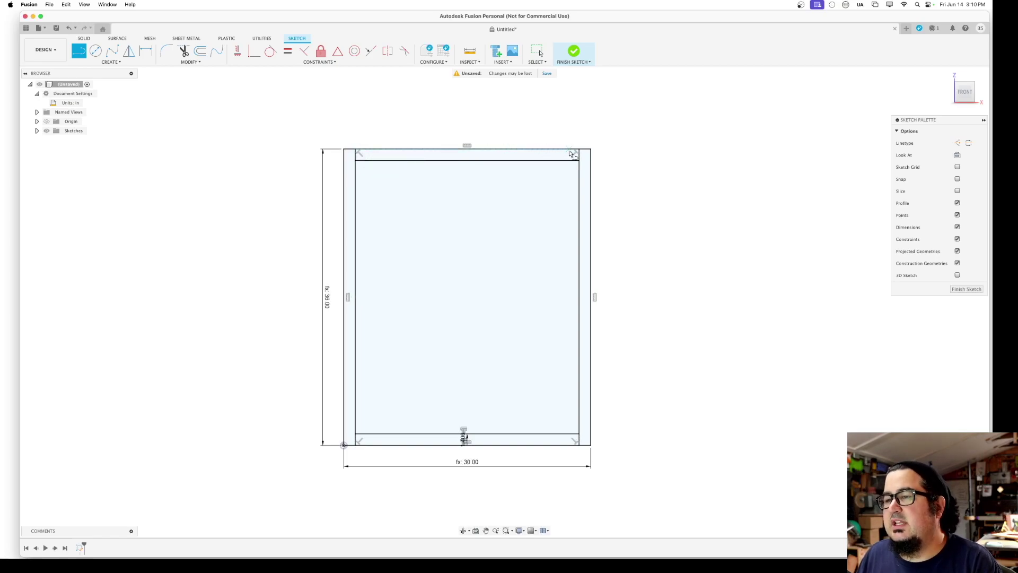
pyautogui.press('Escape')
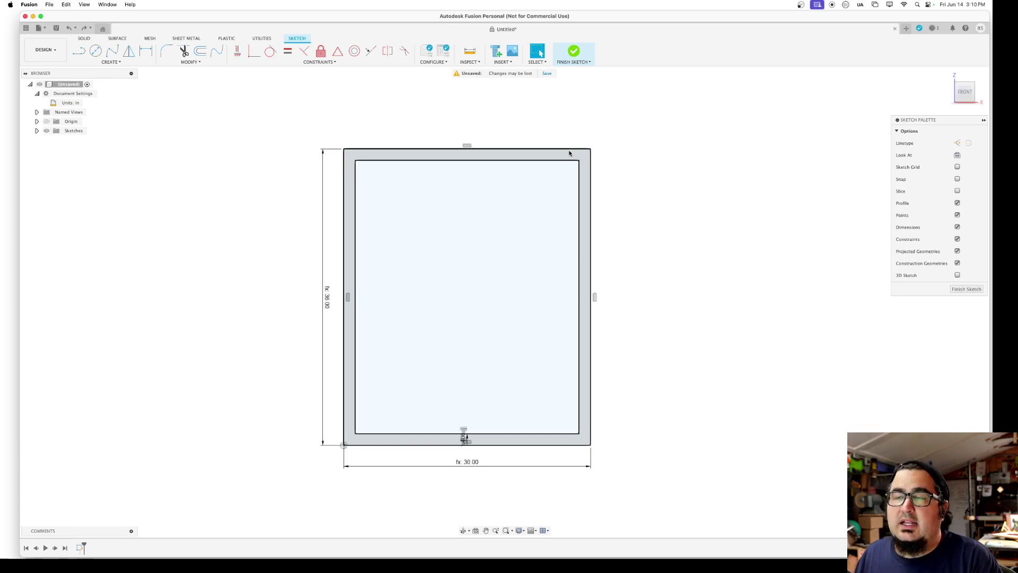
pyautogui.press('super+z')
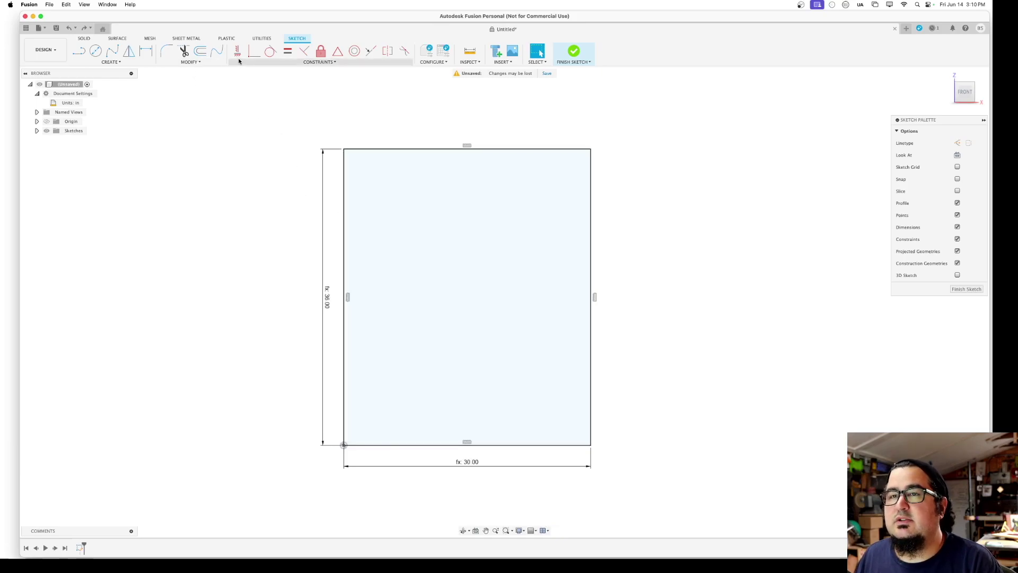
# Add a user parameter named CaseThickness with the expression 3/4 in inches.
pyautogui.click(186, 62)
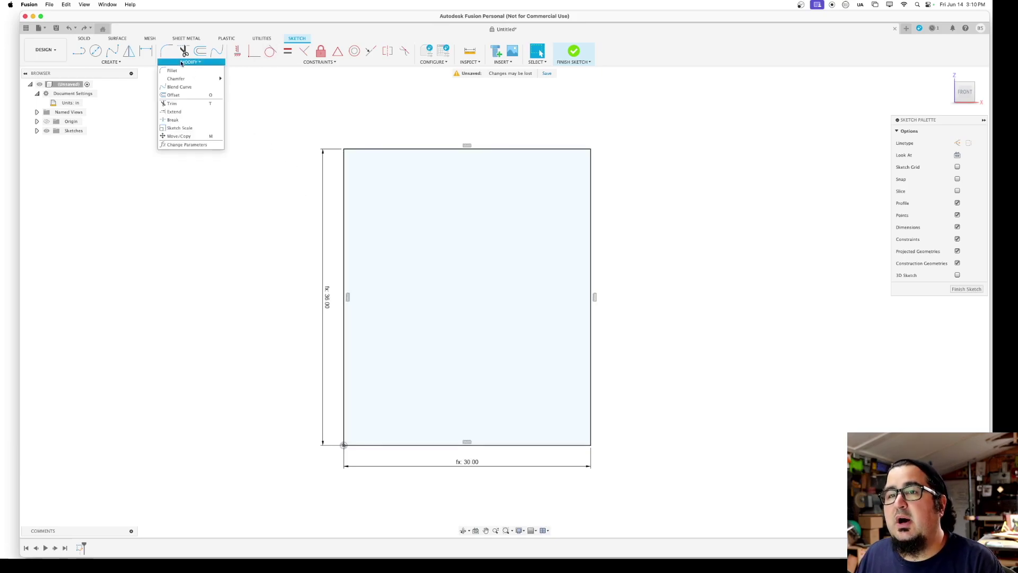
pyautogui.click(195, 144)
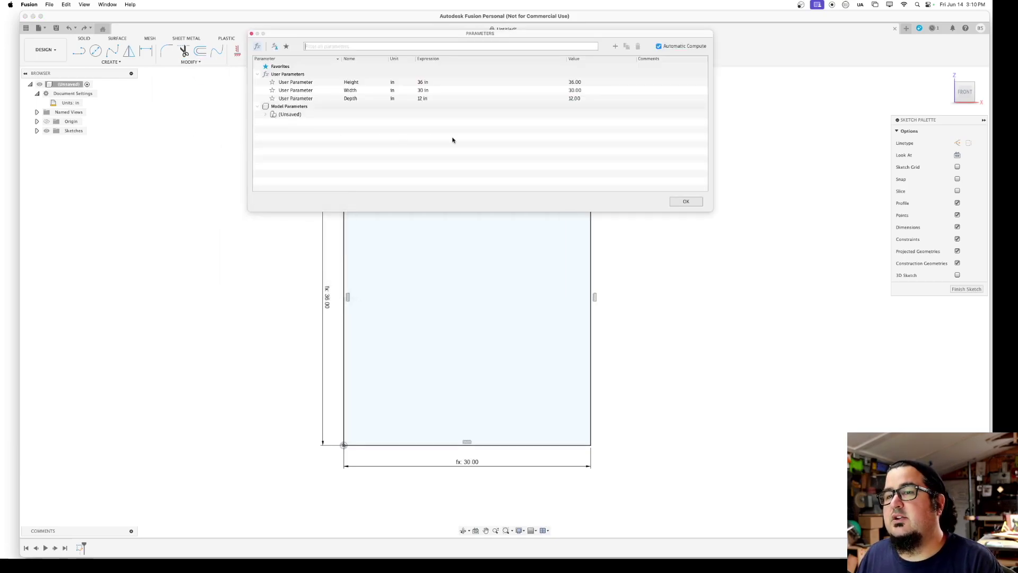
pyautogui.click(614, 46)
pyautogui.write('CaseThickness')
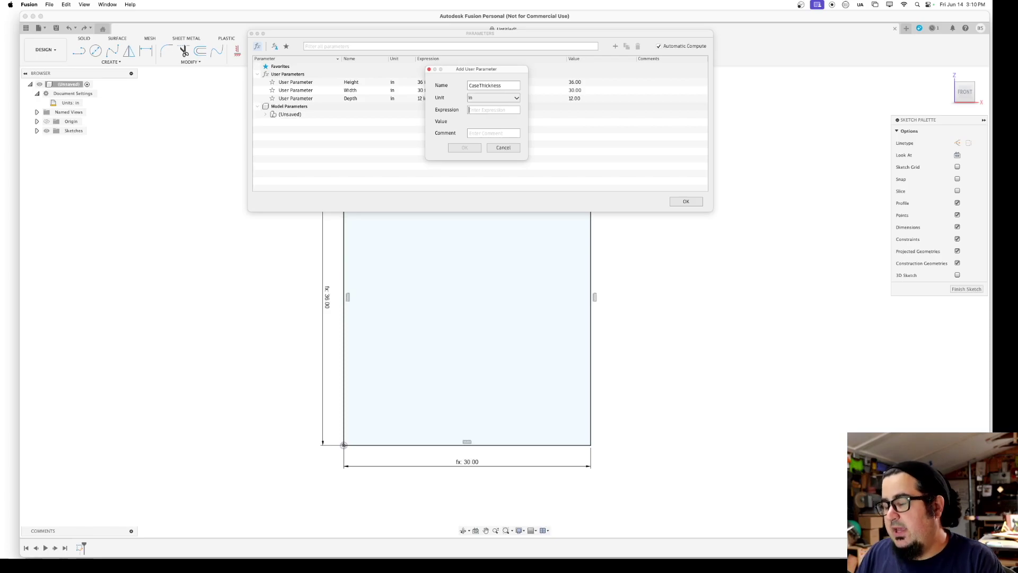
pyautogui.write('3/4')
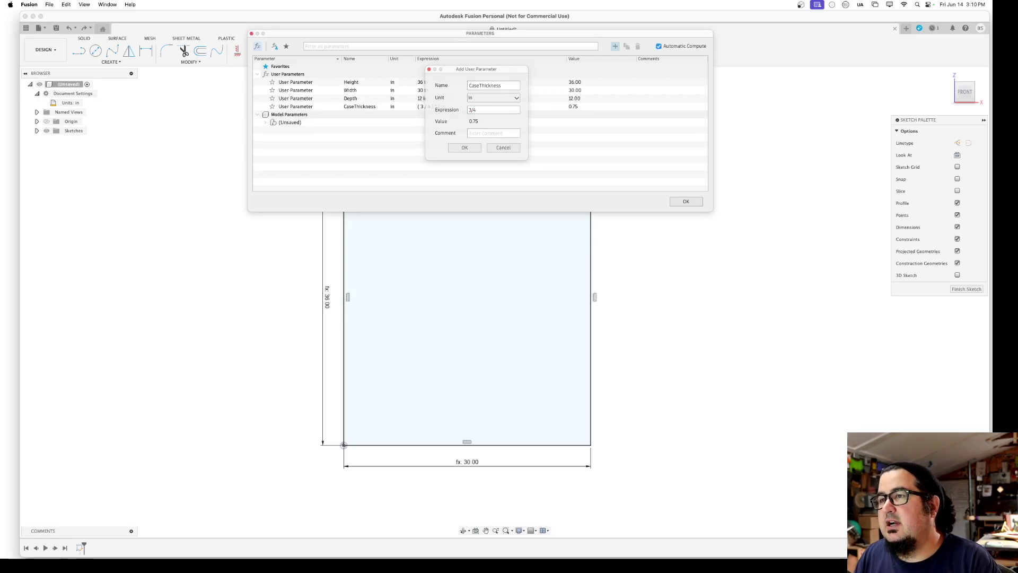
# Confirm the CaseThickness parameter and sketch a vertical line from the rectangle's top edge to its bottom edge, just inside the left edge.
pyautogui.press('Return')
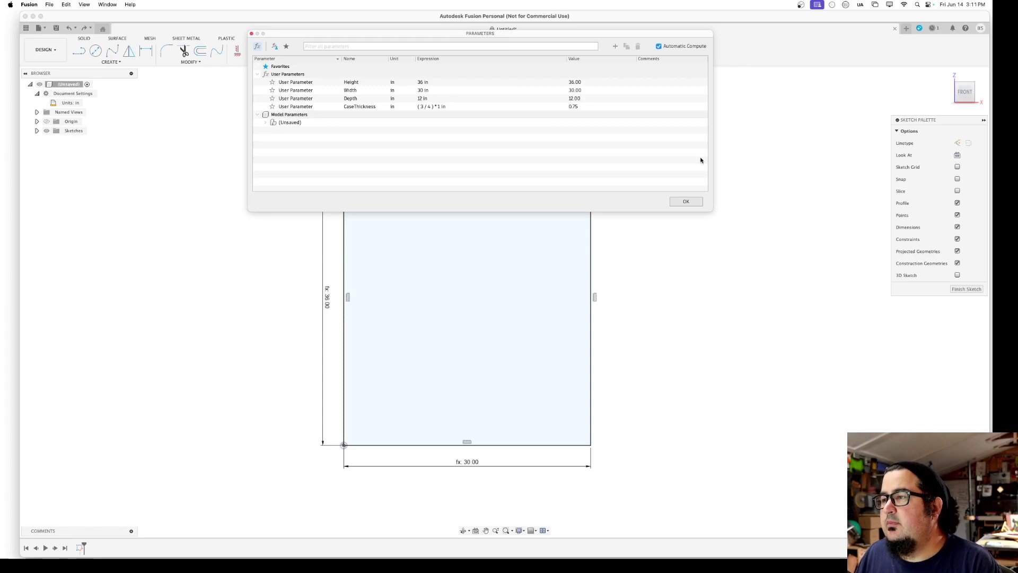
pyautogui.click(686, 201)
pyautogui.press('l')
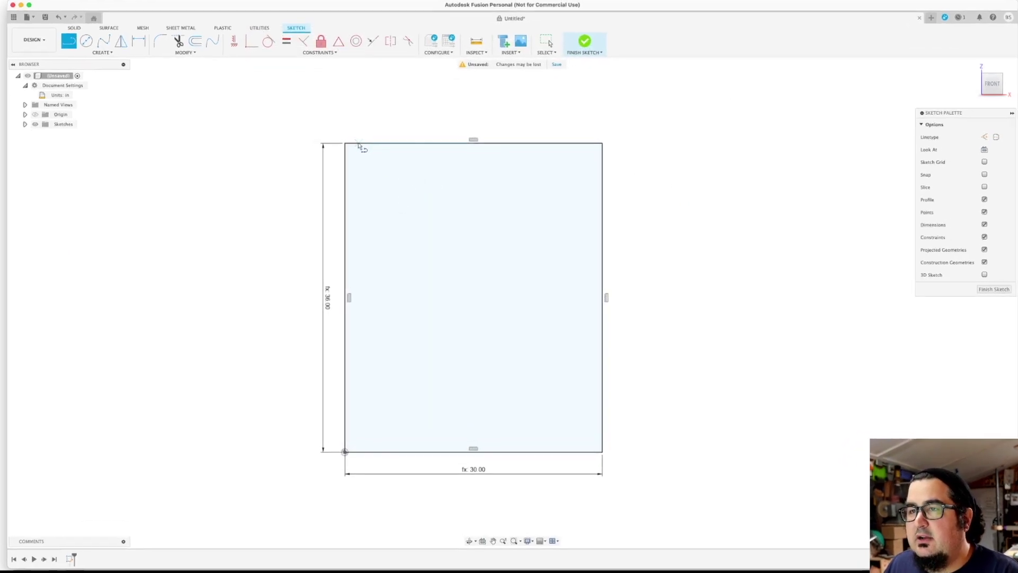
pyautogui.click(359, 144)
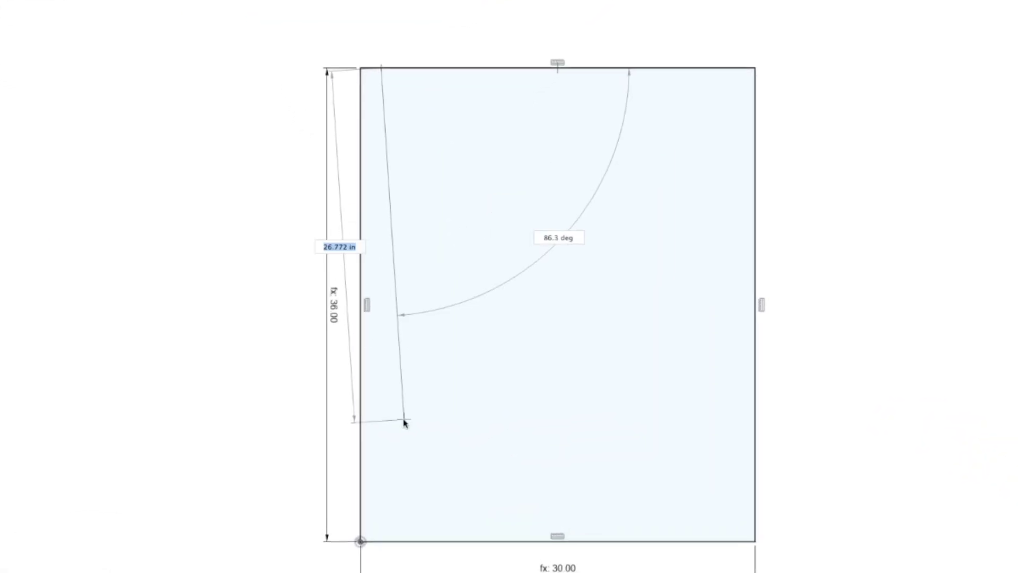
pyautogui.click(384, 550)
pyautogui.press('Escape')
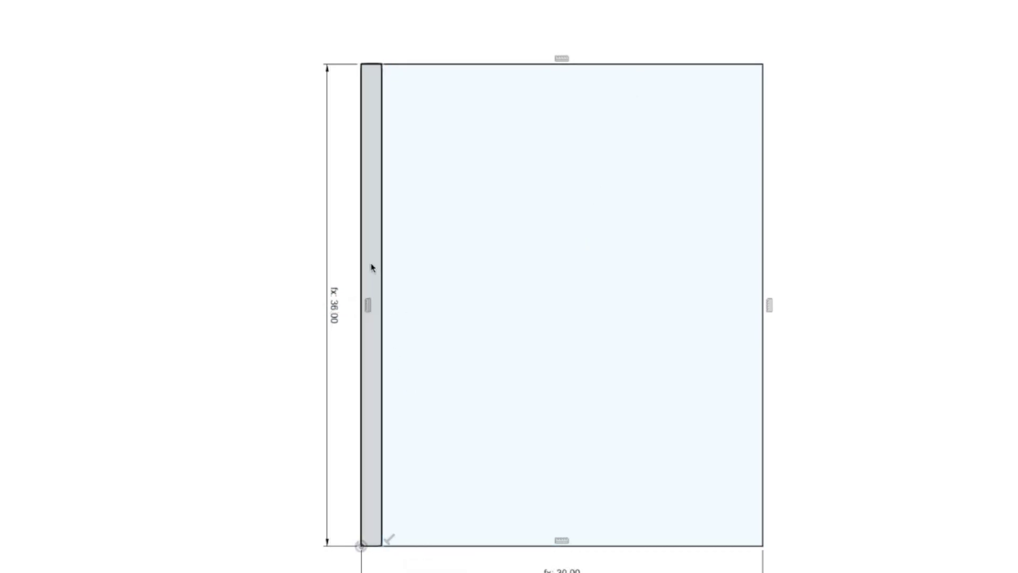
# Dimension the gap between the rectangle's left edge and the inner vertical line with the CaseThickness parameter, placing the dimension above the sketch.
pyautogui.press('d')
pyautogui.click(364, 252)
pyautogui.click(381, 250)
pyautogui.click(398, 17)
pyautogui.write('cas')
pyautogui.press('Return')
pyautogui.press('Return')
pyautogui.moveTo(367, 15); pyautogui.dragTo(370, 46)
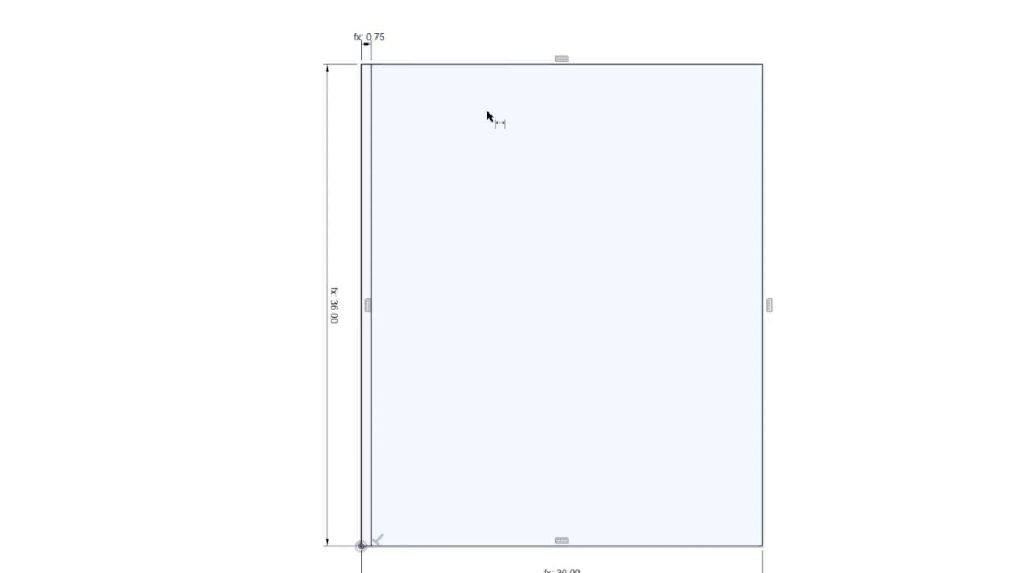
# Sketch a full-height vertical line just inside the rectangle's right edge and dimension its distance from that edge with CaseThickness.
pyautogui.press('l')
pyautogui.click(750, 64)
pyautogui.click(750, 545)
pyautogui.press('d')
pyautogui.click(750, 445)
pyautogui.click(763, 456)
pyautogui.click(760, 570)
pyautogui.write('0.75')
pyautogui.press('Return')
# Sketch a horizontal line between the two inner vertical lines near the top and dimension it from the top edge with CaseThickness.
pyautogui.press('l')
pyautogui.click(372, 84)
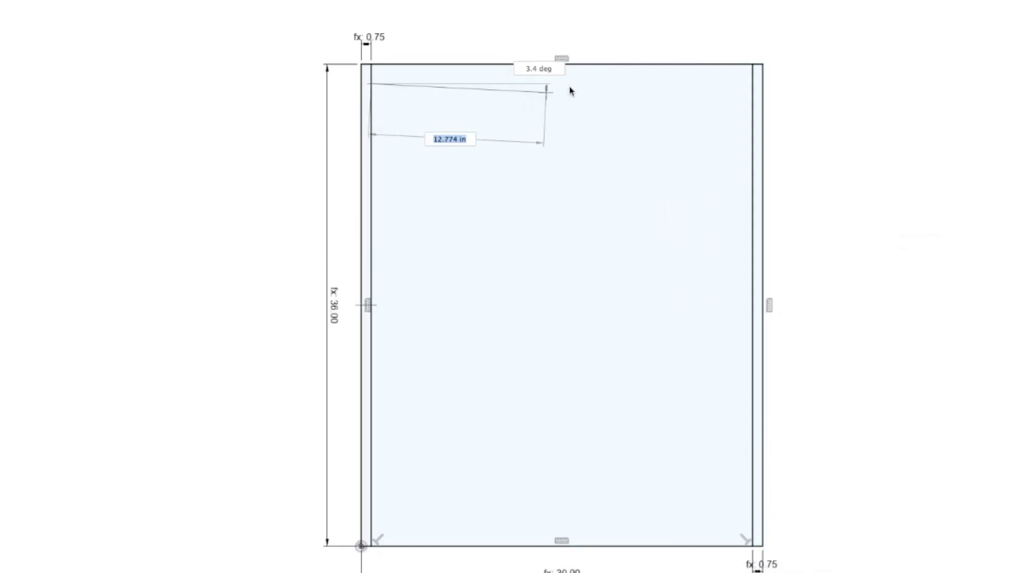
pyautogui.click(752, 84)
pyautogui.click(672, 83)
pyautogui.click(714, 63)
pyautogui.click(805, 67)
pyautogui.write('Panel_Thickness')
pyautogui.press('Return')
# Sketch a horizontal line between the inner vertical lines near the bottom and dimension it from the bottom edge with CaseThickness.
pyautogui.press('l')
pyautogui.click(370, 515)
pyautogui.click(725, 517)
pyautogui.click(784, 536)
pyautogui.write('#thickness')
pyautogui.press('Return')
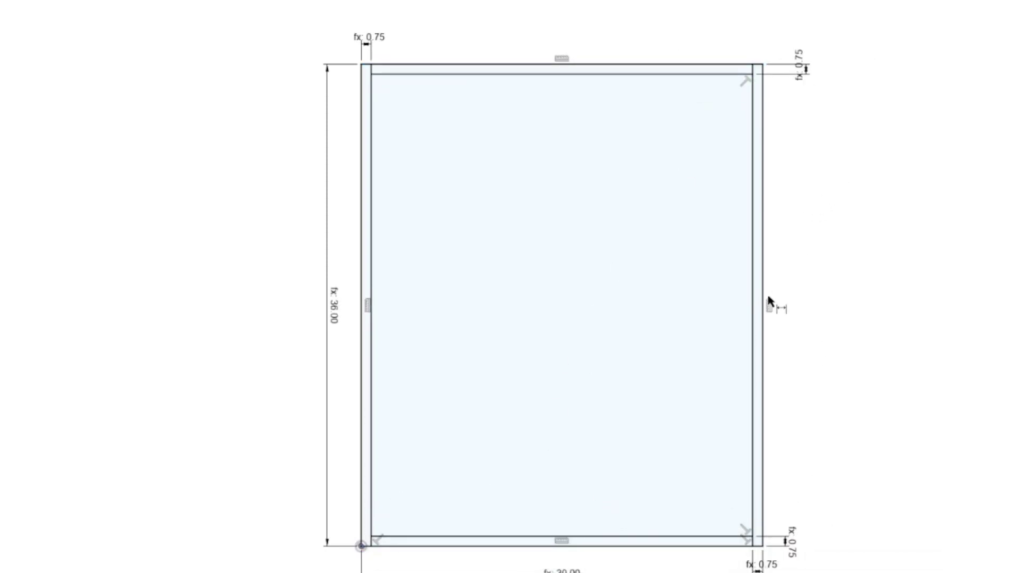
pyautogui.click(470, 74)
pyautogui.press('Escape')
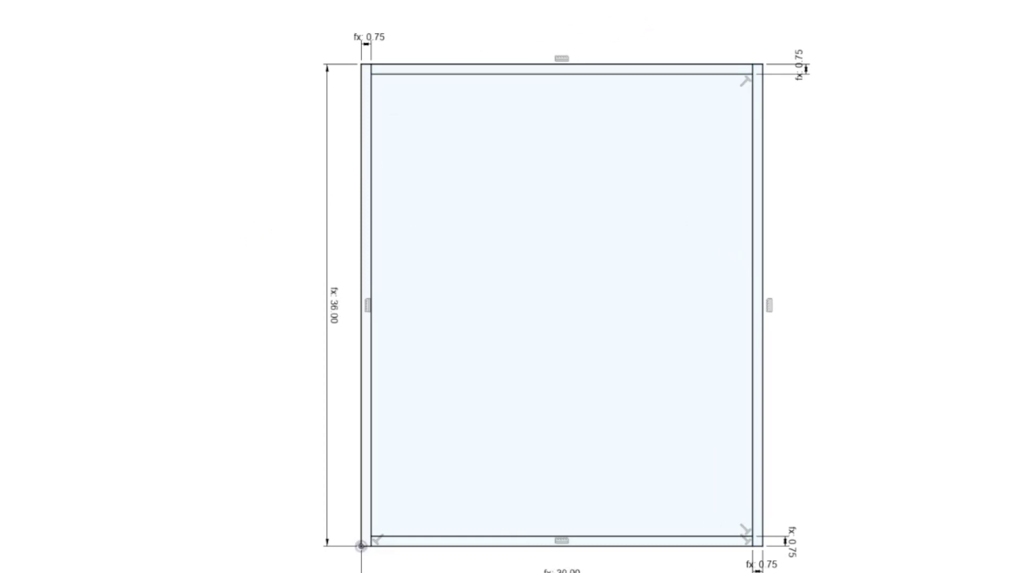
# Extrude the two vertical side-board profiles by the Depth parameter as new bodies.
pyautogui.moveTo(964, 95); pyautogui.dragTo(944, 102)
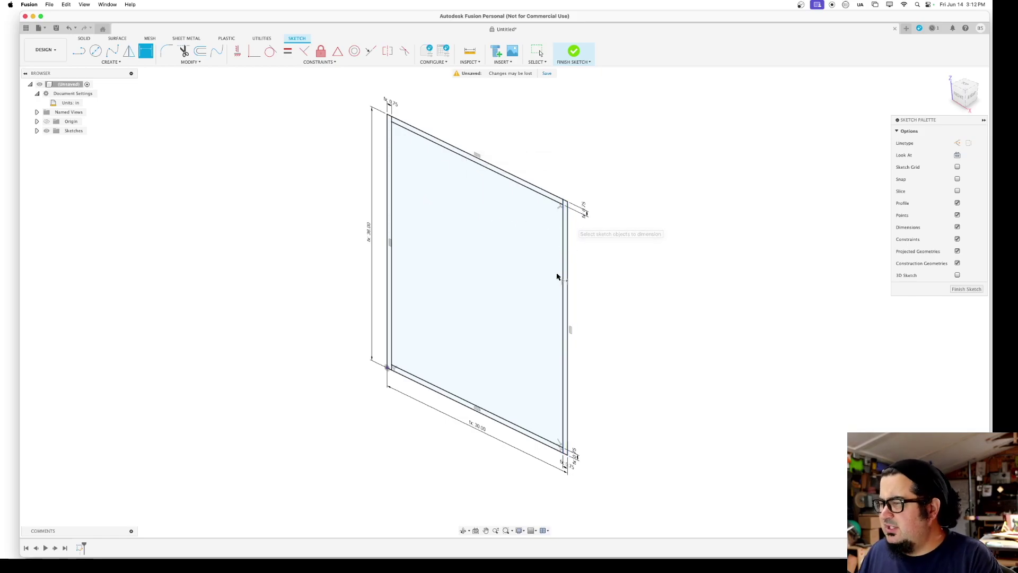
pyautogui.press('Escape')
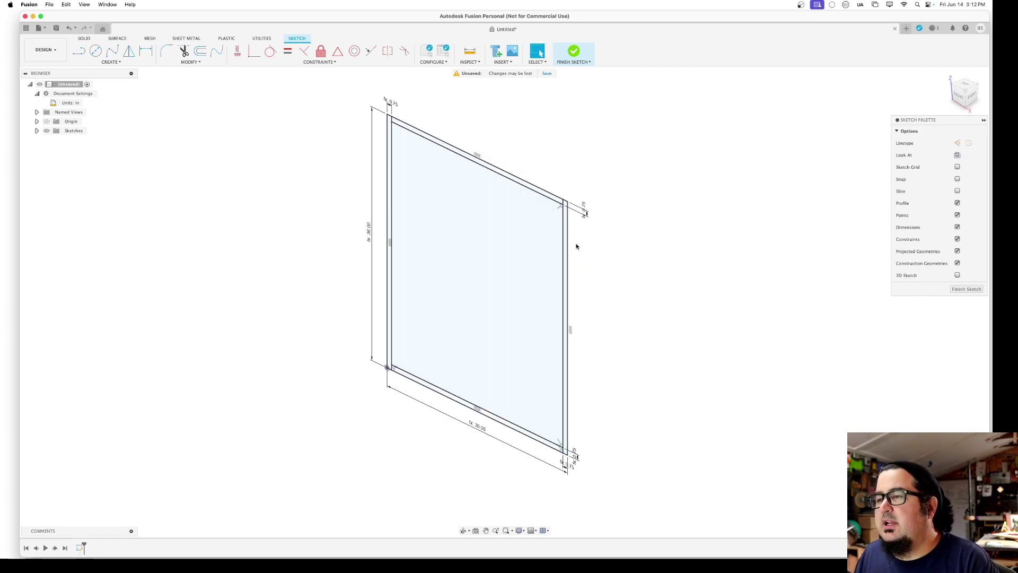
pyautogui.click(566, 251)
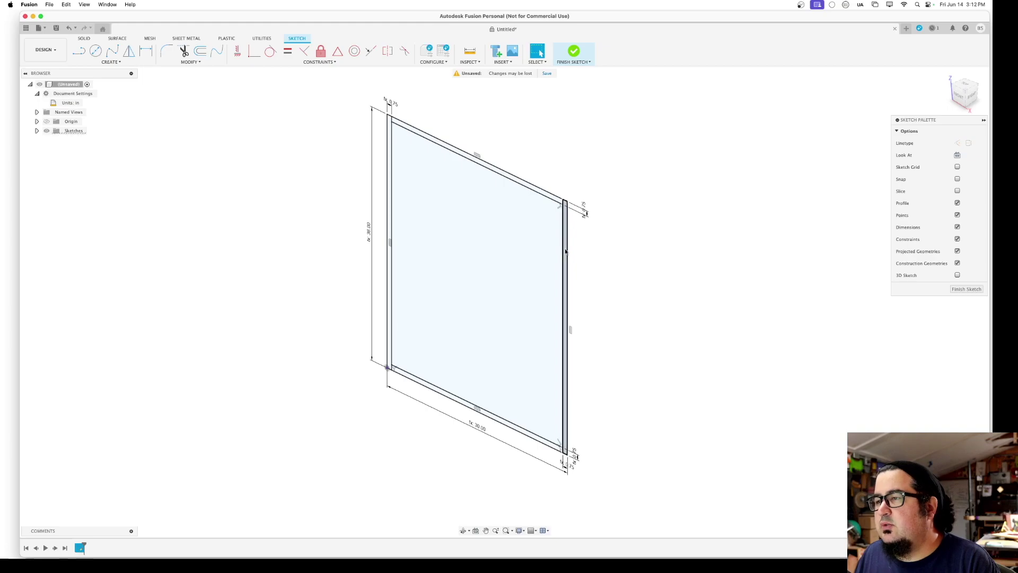
pyautogui.keyDown('shift'); pyautogui.click(390, 189); pyautogui.keyUp('shift')
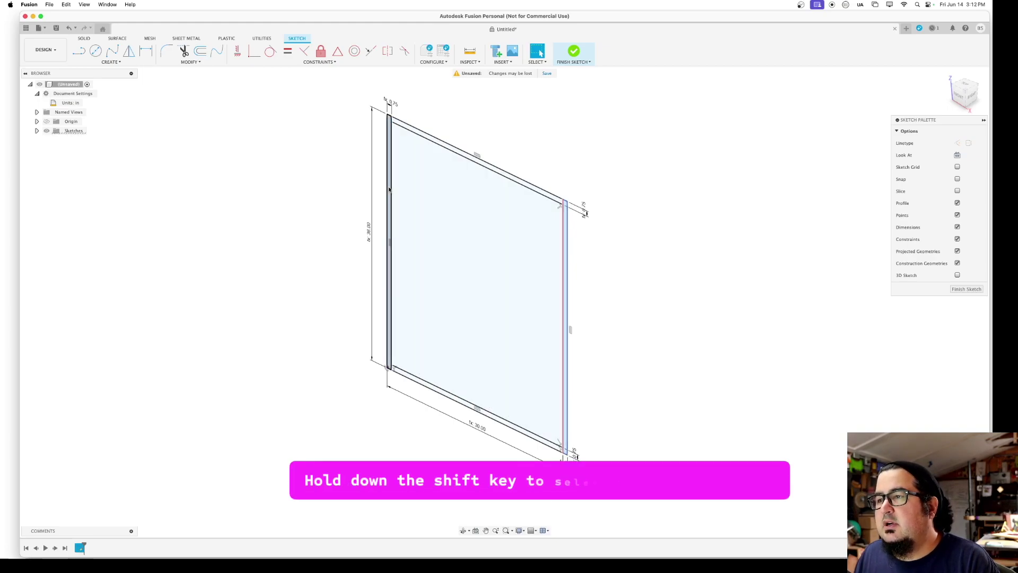
pyautogui.press('e')
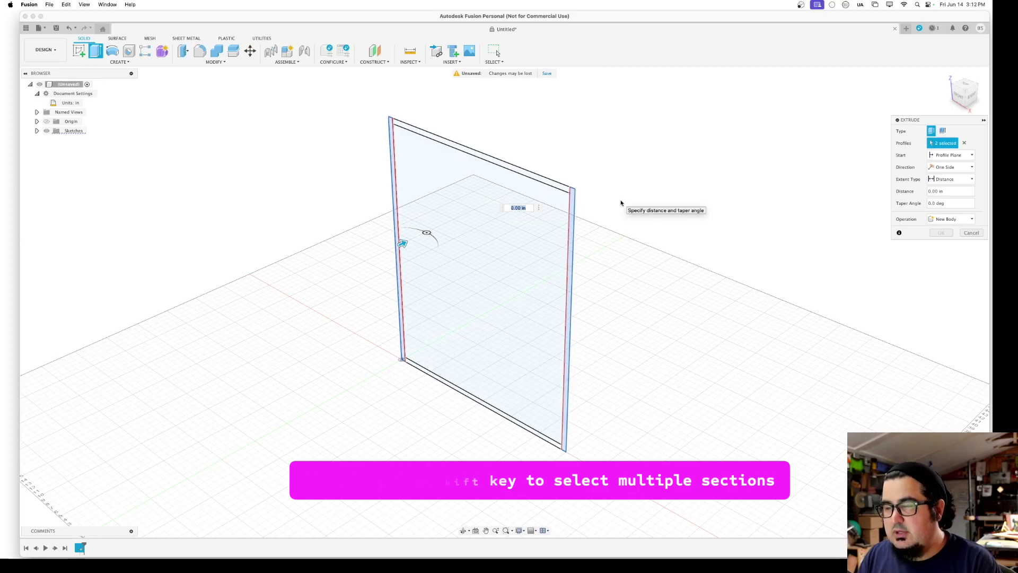
pyautogui.write('Depth')
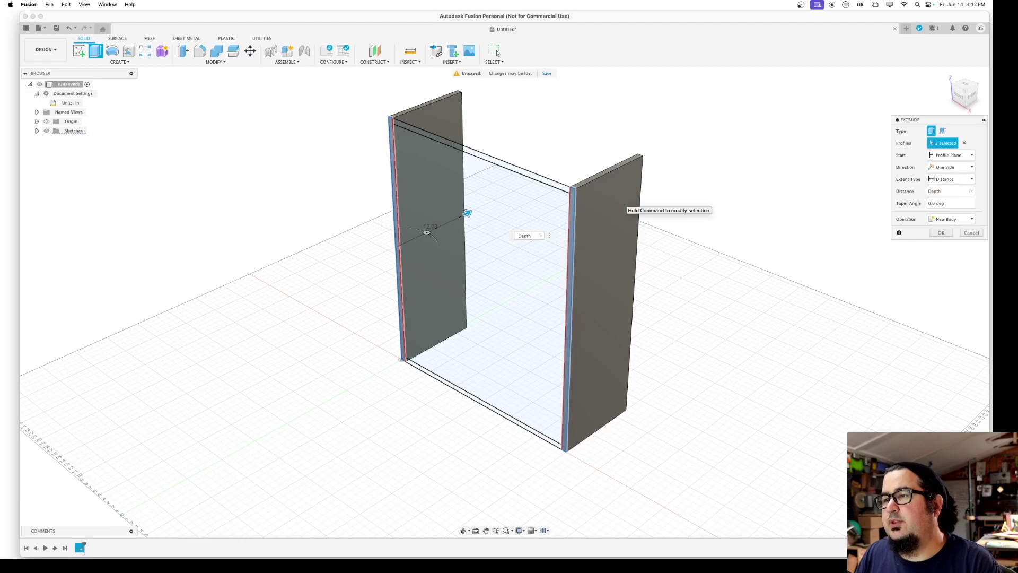
pyautogui.press('Return')
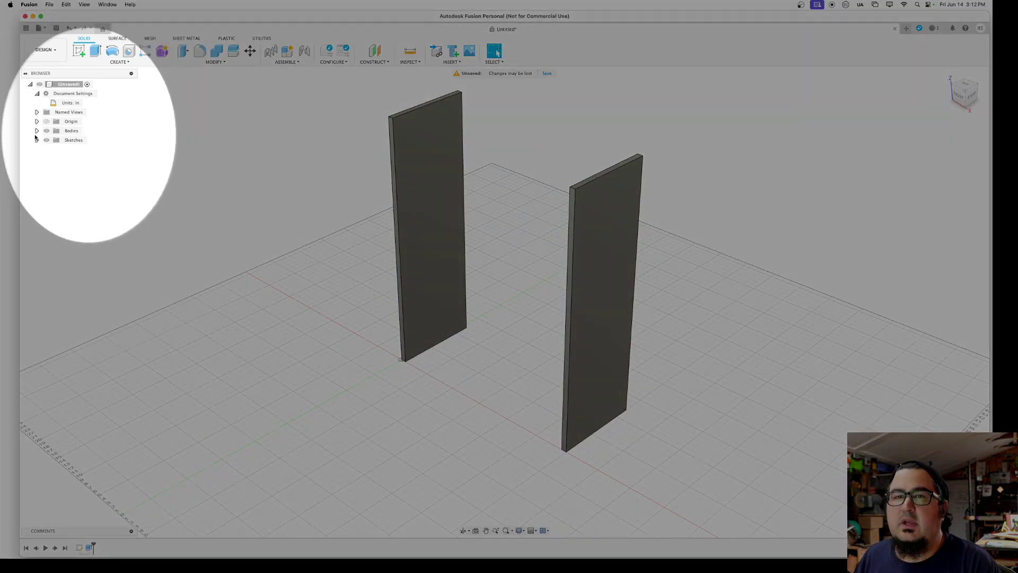
# Show Sketch1 again and extrude the top and bottom board profiles by the Depth parameter with the New Body operation.
pyautogui.click(37, 139)
pyautogui.click(53, 149)
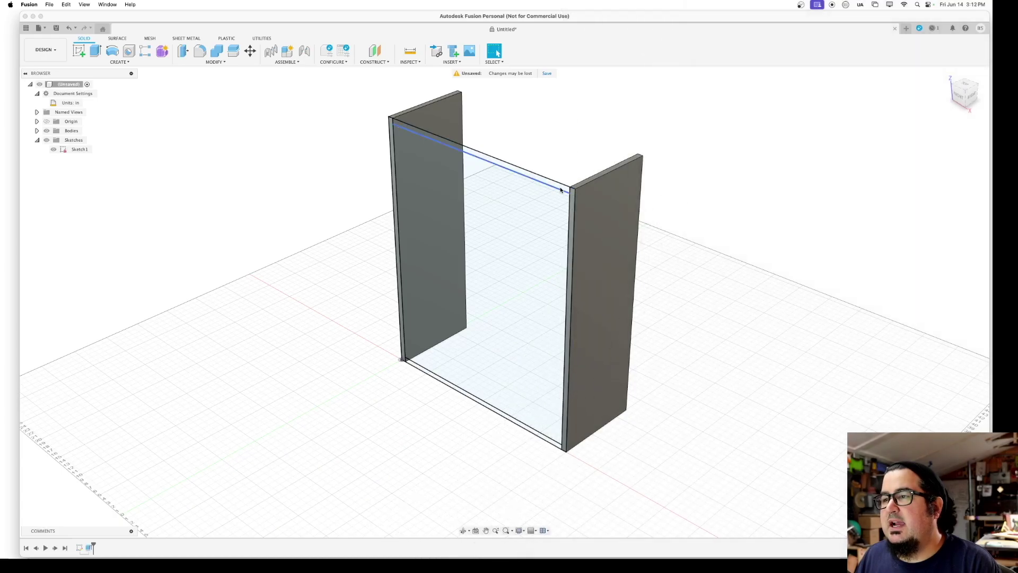
pyautogui.click(560, 190)
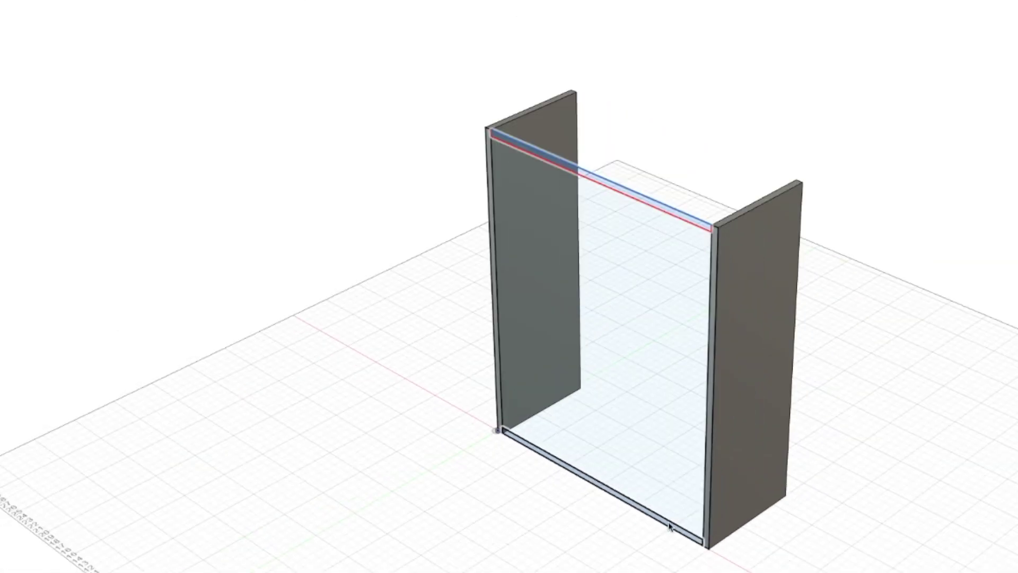
pyautogui.click(669, 526)
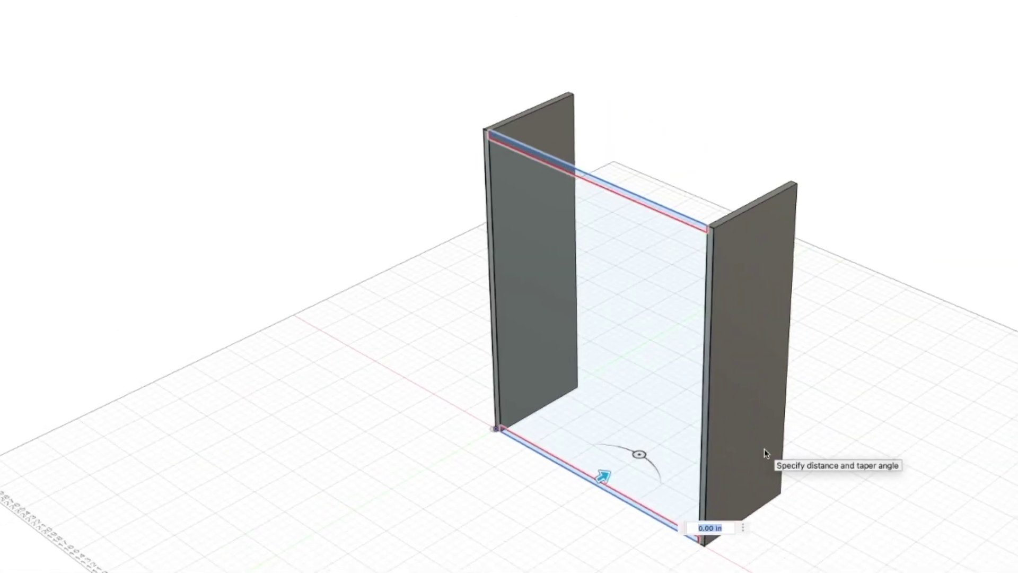
pyautogui.write('de')
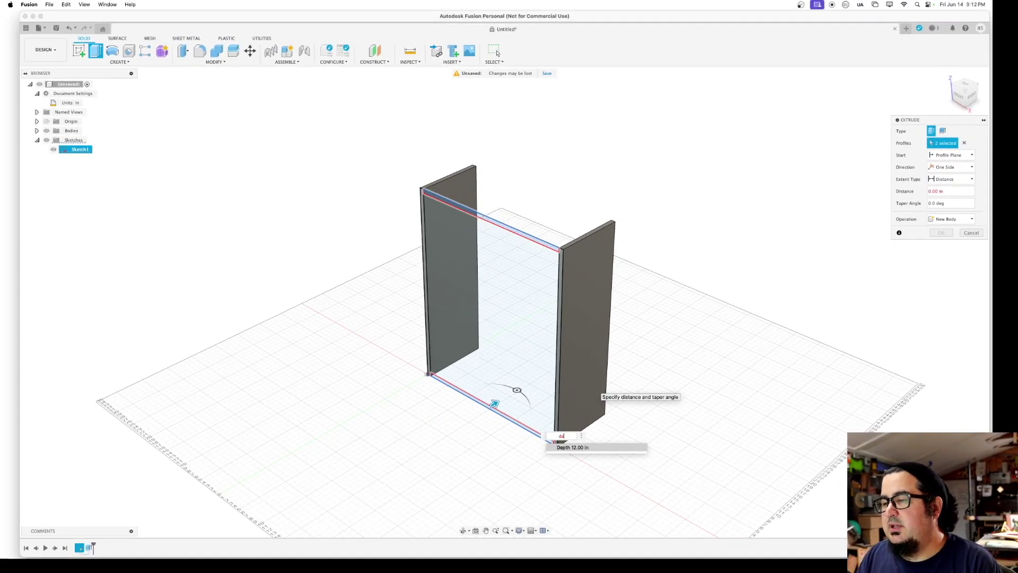
pyautogui.press('Return')
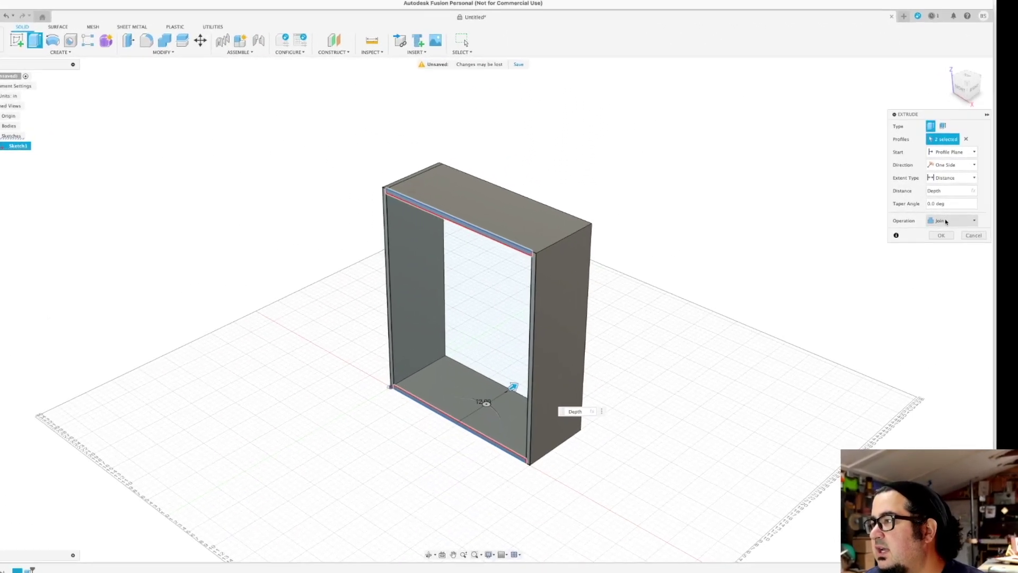
pyautogui.click(947, 221)
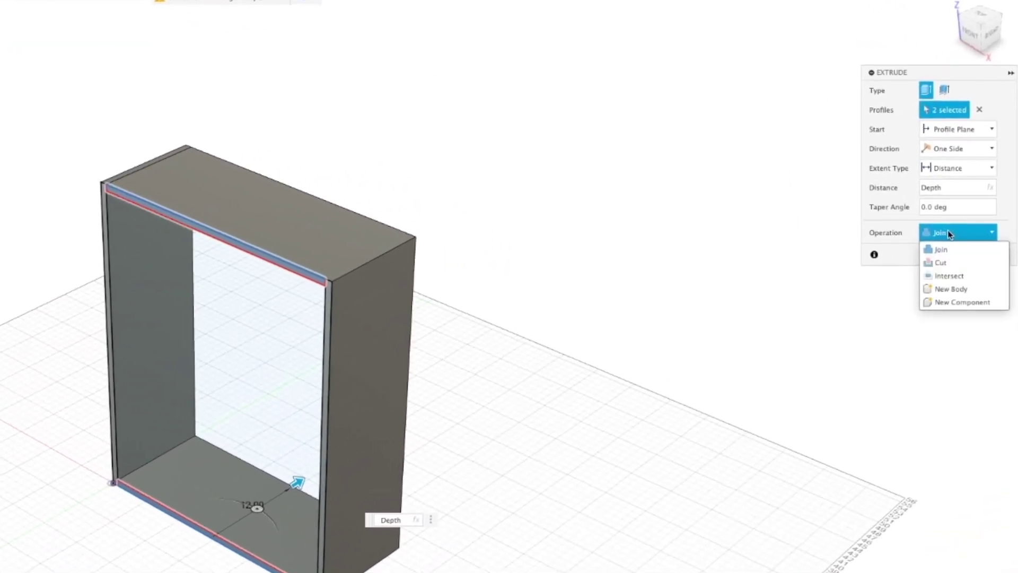
pyautogui.click(951, 290)
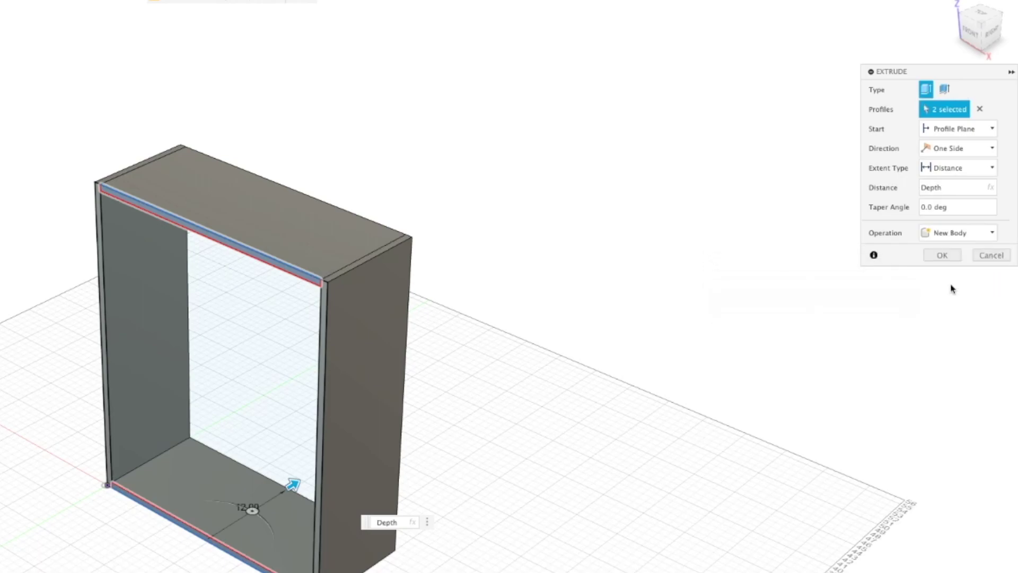
pyautogui.click(942, 255)
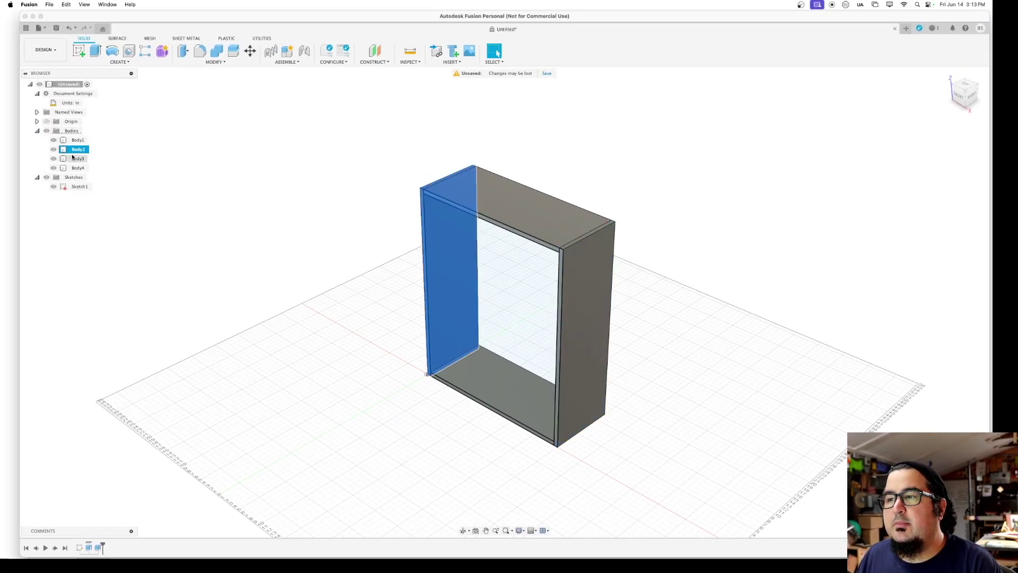
# Highlight the four bodies one at a time and all together to examine which cabinet board each one represents.
pyautogui.click(77, 158)
pyautogui.click(75, 168)
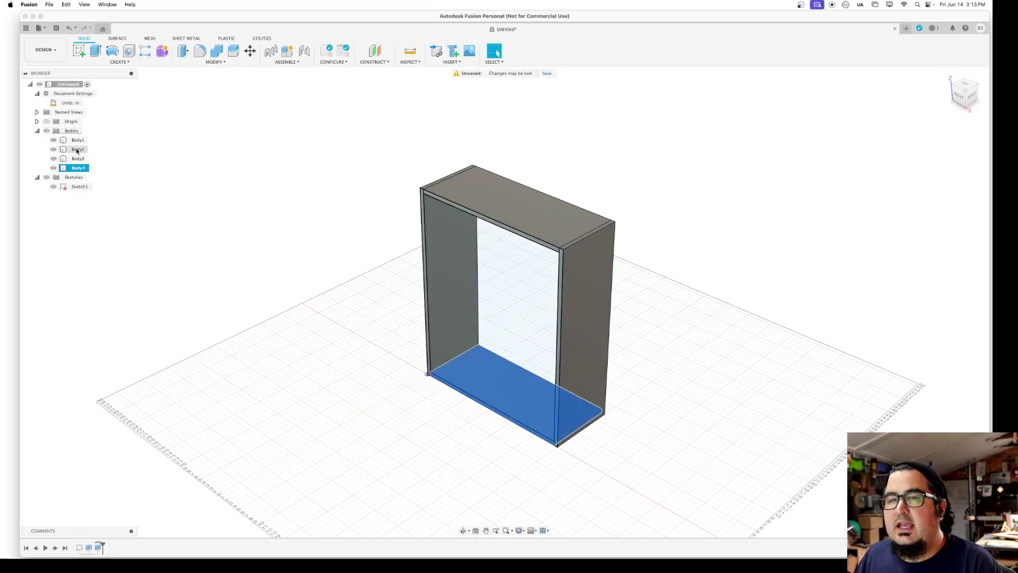
pyautogui.click(77, 159)
pyautogui.click(77, 149)
pyautogui.click(78, 140)
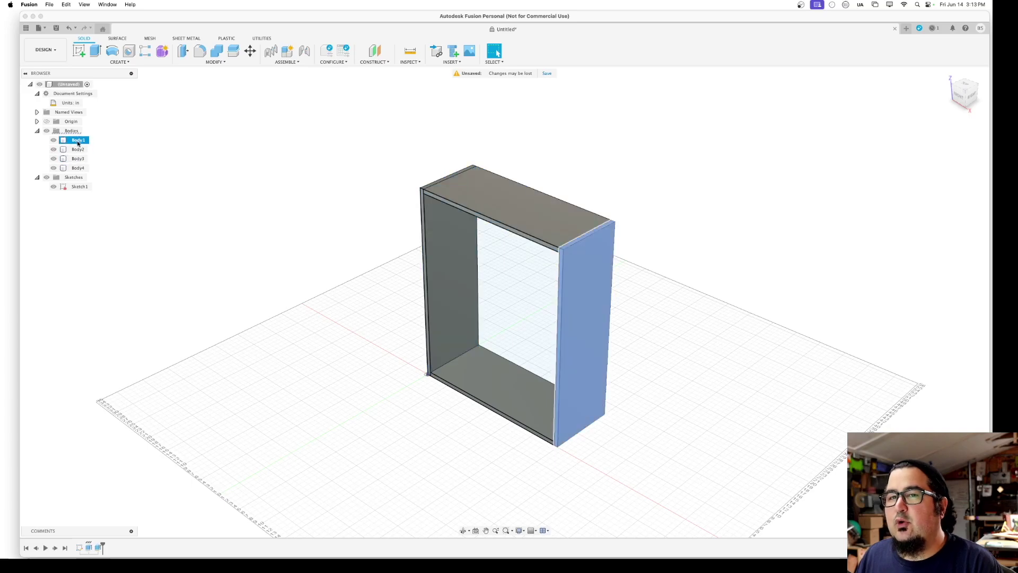
pyautogui.click(504, 239)
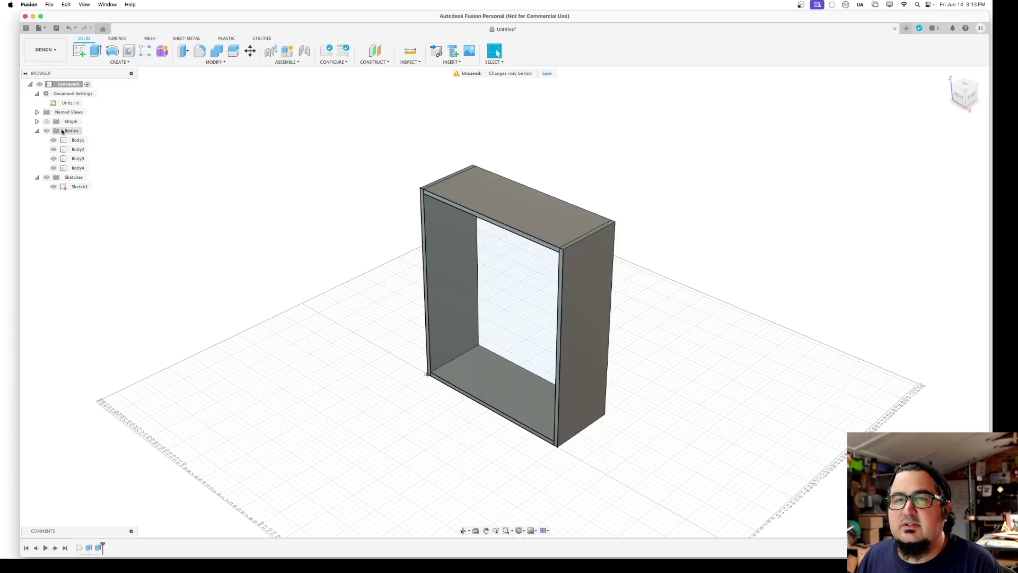
pyautogui.click(78, 140)
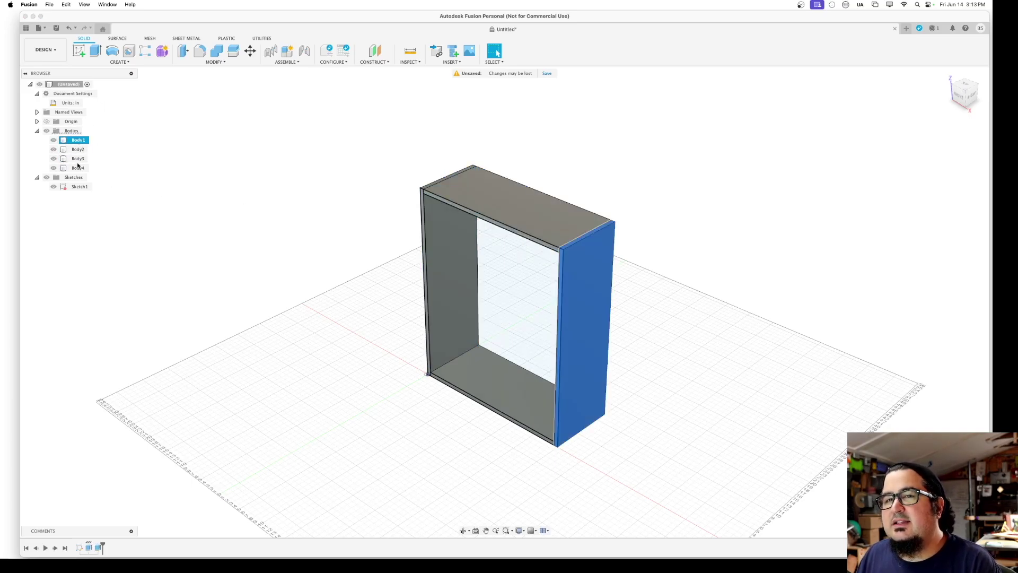
pyautogui.keyDown('shift'); pyautogui.click(77, 168); pyautogui.keyUp('shift')
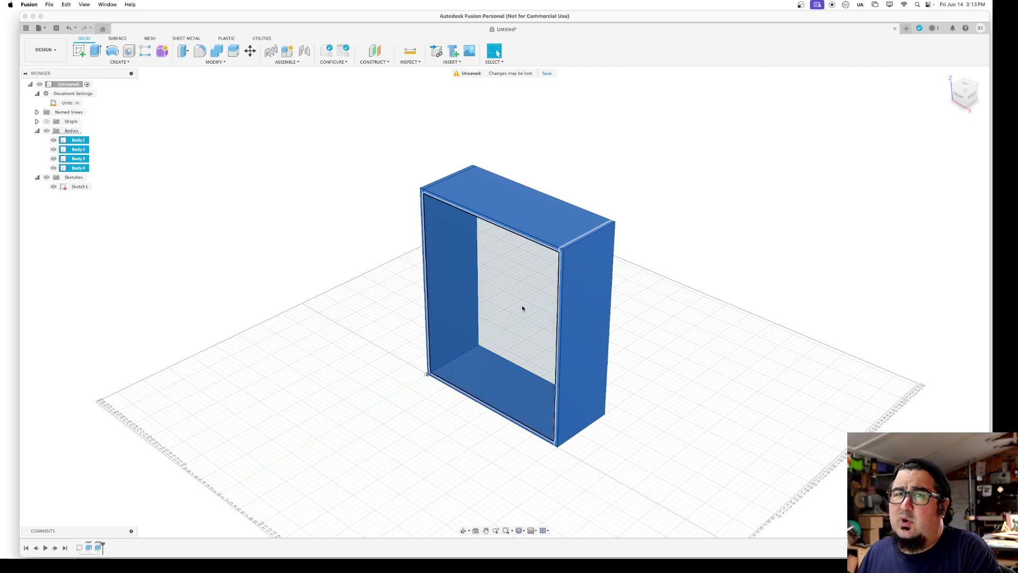
pyautogui.click(631, 280)
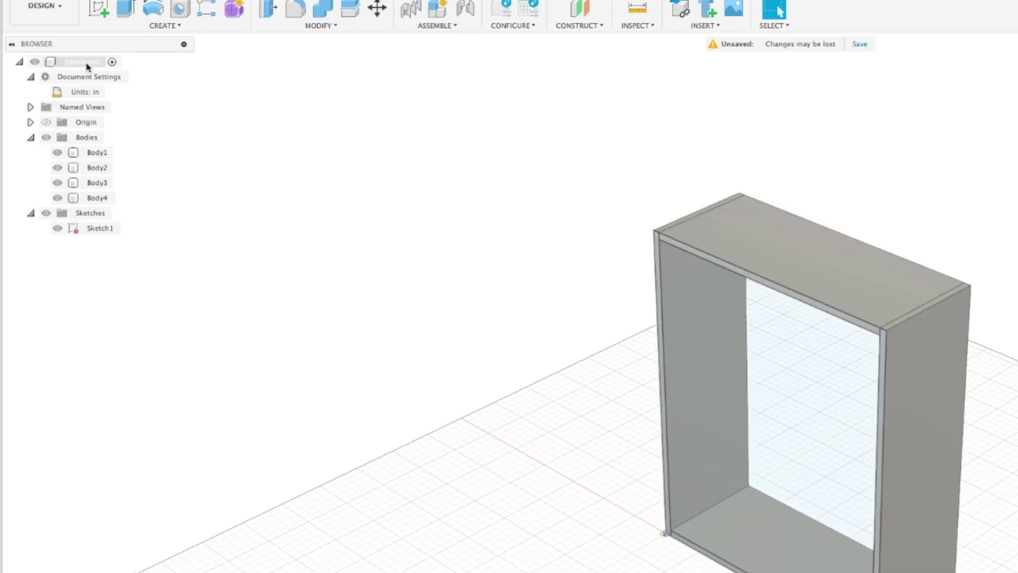
# Create a new internal standard component named Case under the top-level design and activate it.
pyautogui.rightClick(88, 64)
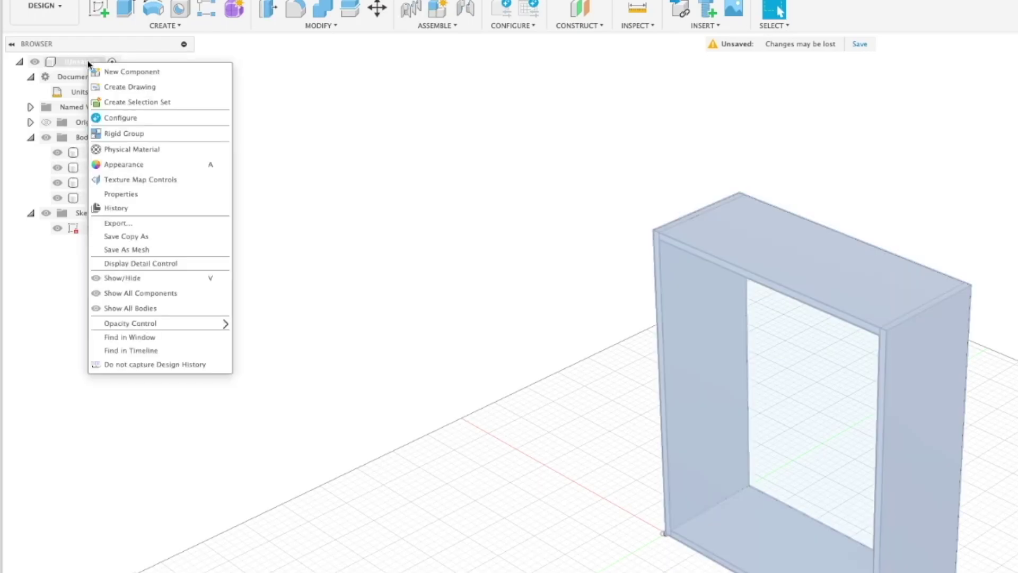
pyautogui.click(109, 71)
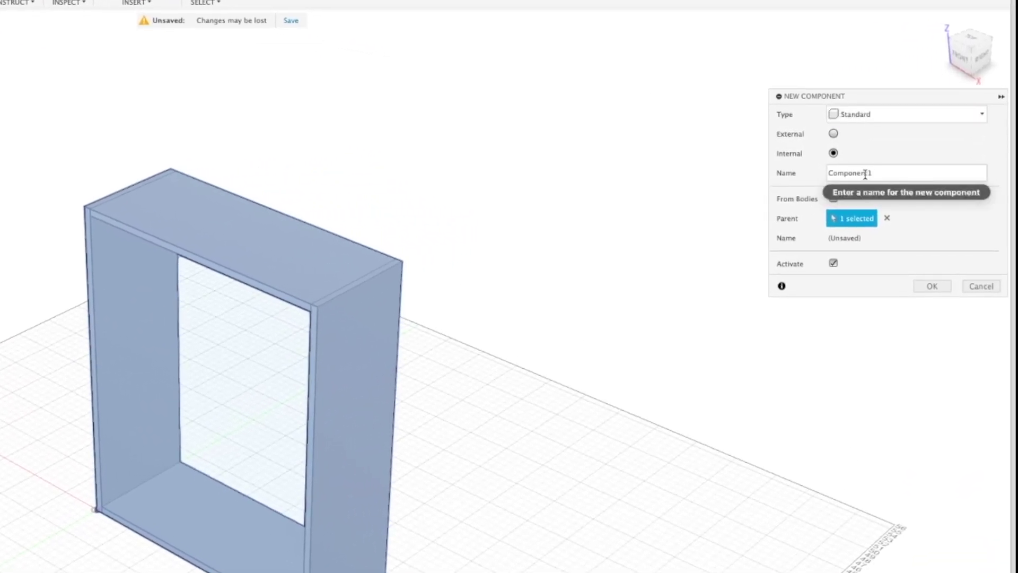
pyautogui.doubleClick(865, 174)
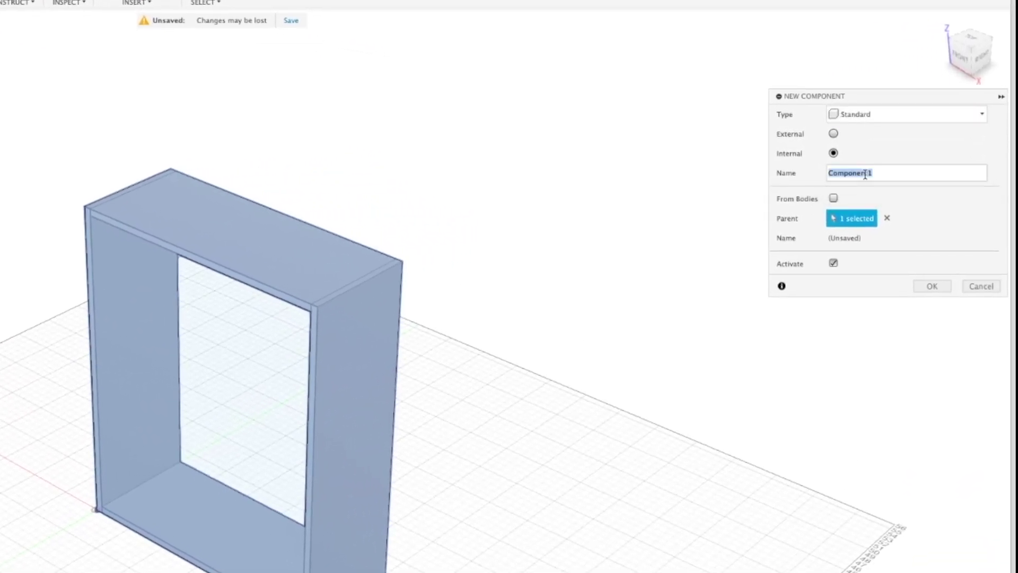
pyautogui.write('Case')
pyautogui.press('Return')
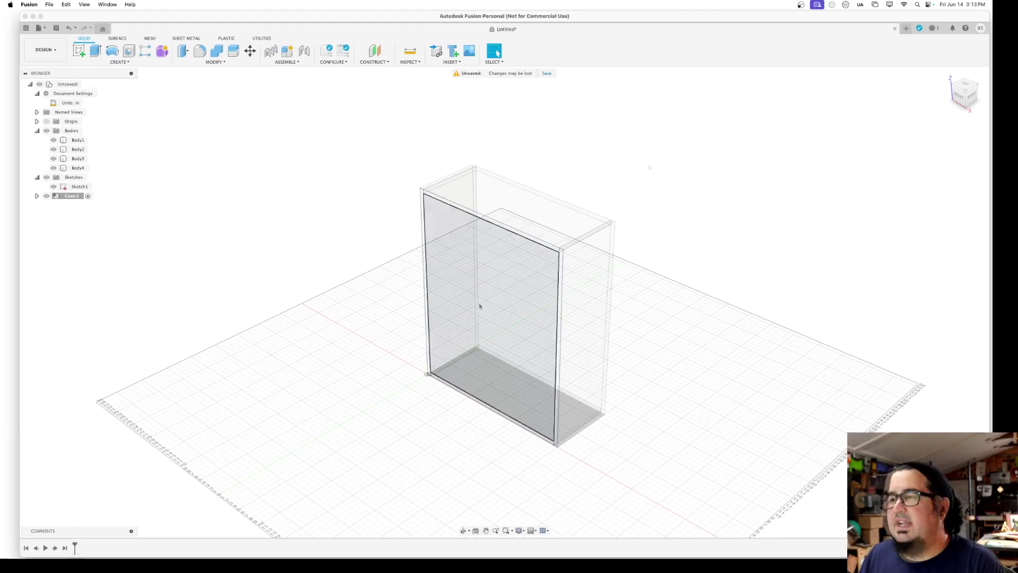
pyautogui.click(479, 306)
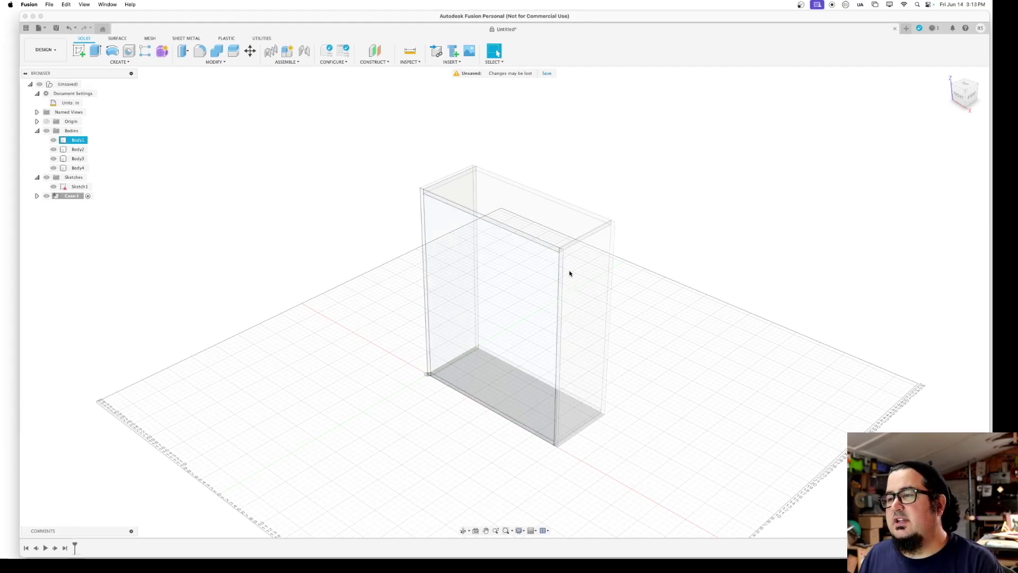
pyautogui.moveTo(566, 266); pyautogui.dragTo(532, 276)
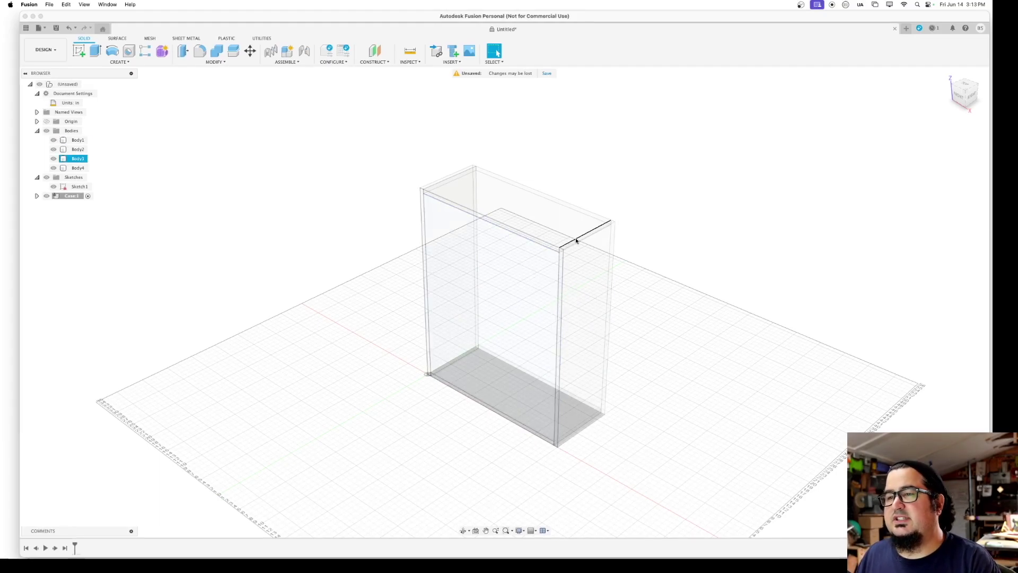
# Reactivate the top-level design and move all four cabinet bodies into the Case component.
pyautogui.click(65, 196)
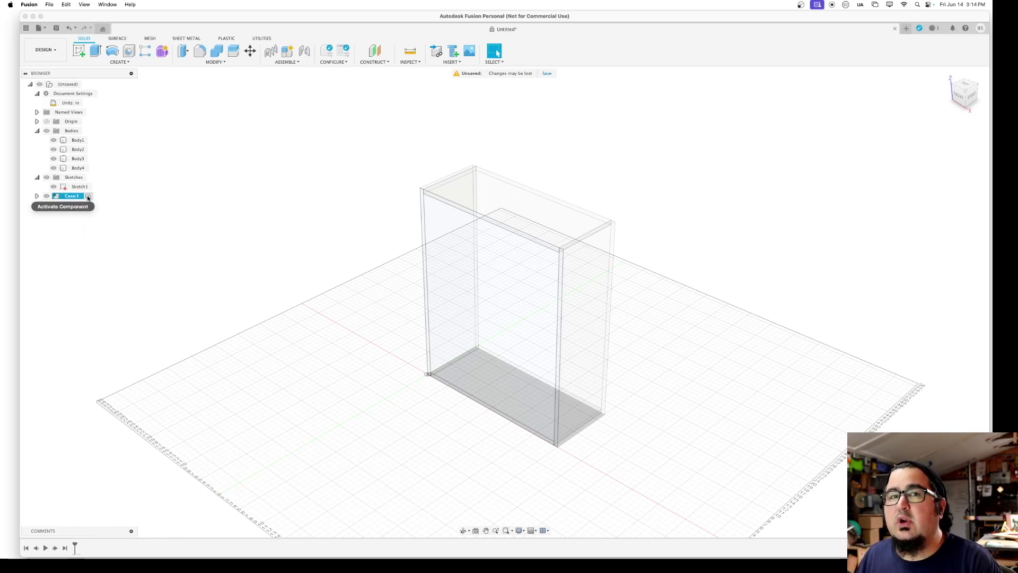
pyautogui.click(88, 196)
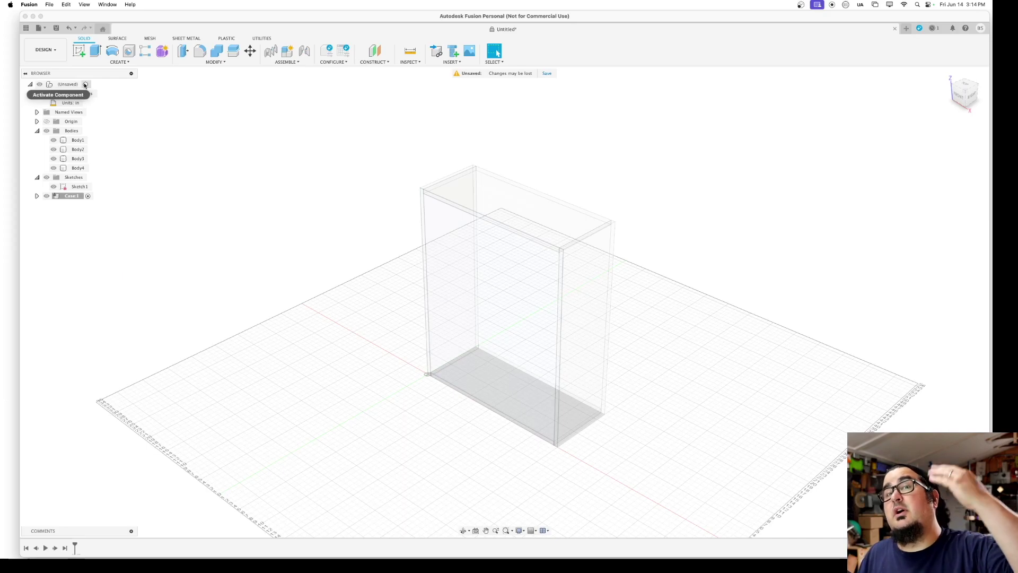
pyautogui.click(85, 84)
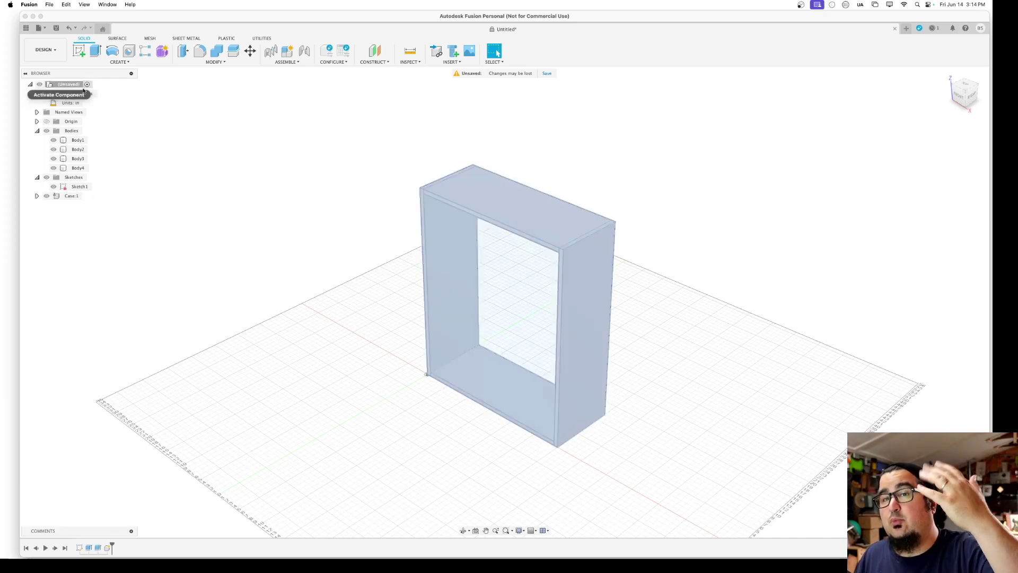
pyautogui.click(78, 140)
pyautogui.keyDown('shift'); pyautogui.click(78, 168); pyautogui.keyUp('shift')
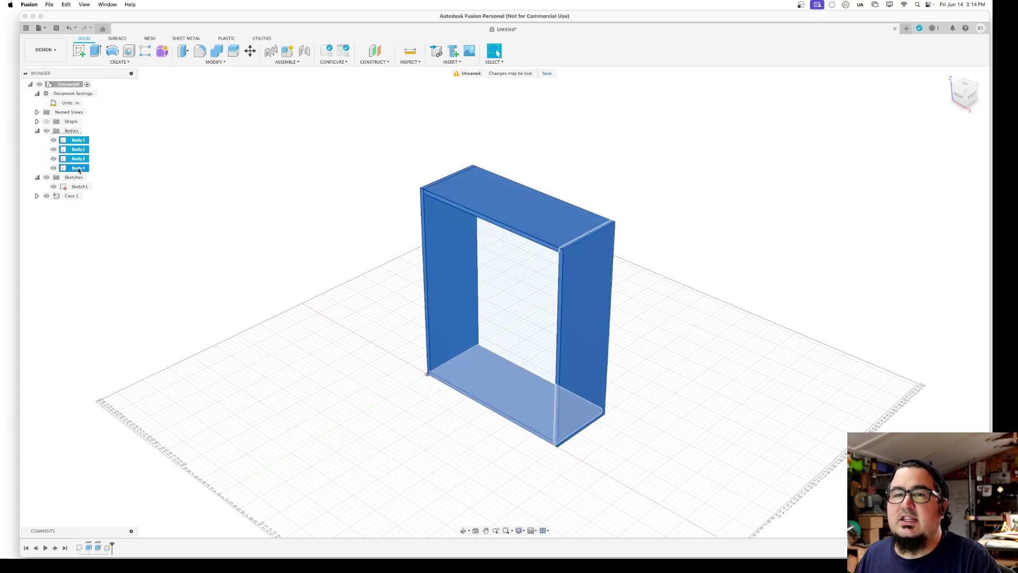
pyautogui.moveTo(77, 177); pyautogui.dragTo(73, 197)
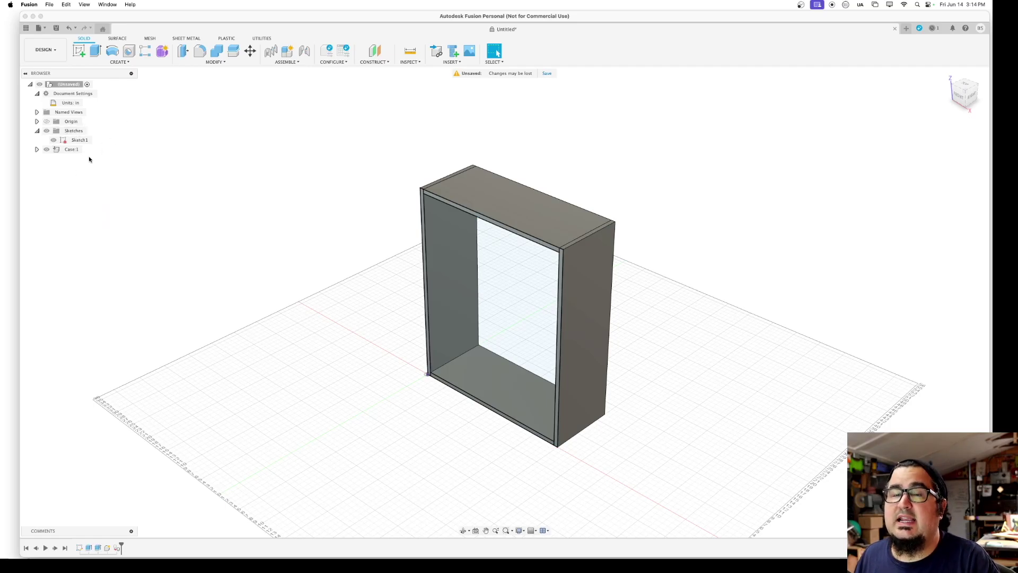
# Examine which bodies the Case component holds and, with the top-level design active again, toggle Case's visibility to view Sketch1 alone.
pyautogui.doubleClick(69, 149)
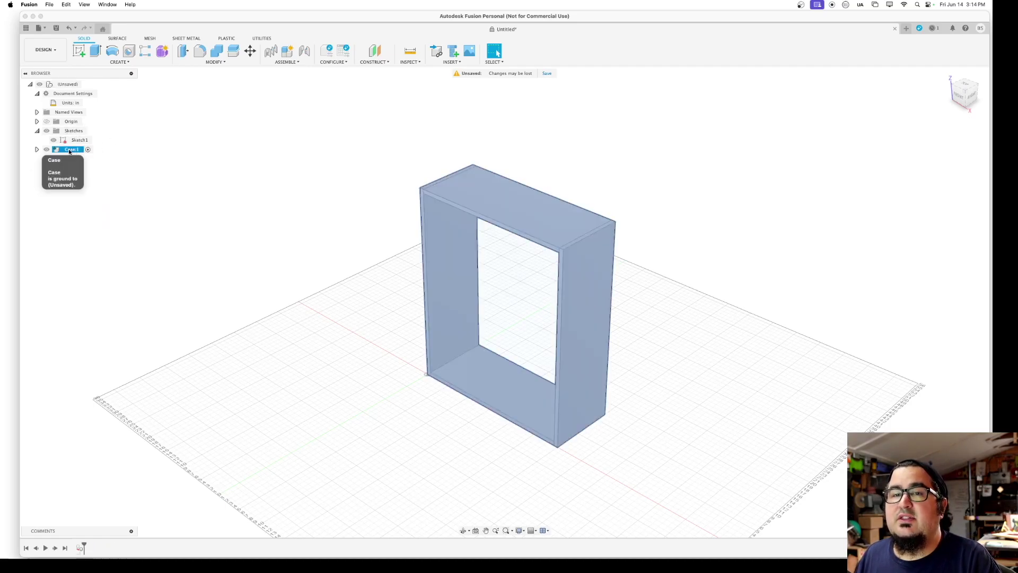
pyautogui.click(36, 149)
pyautogui.click(44, 168)
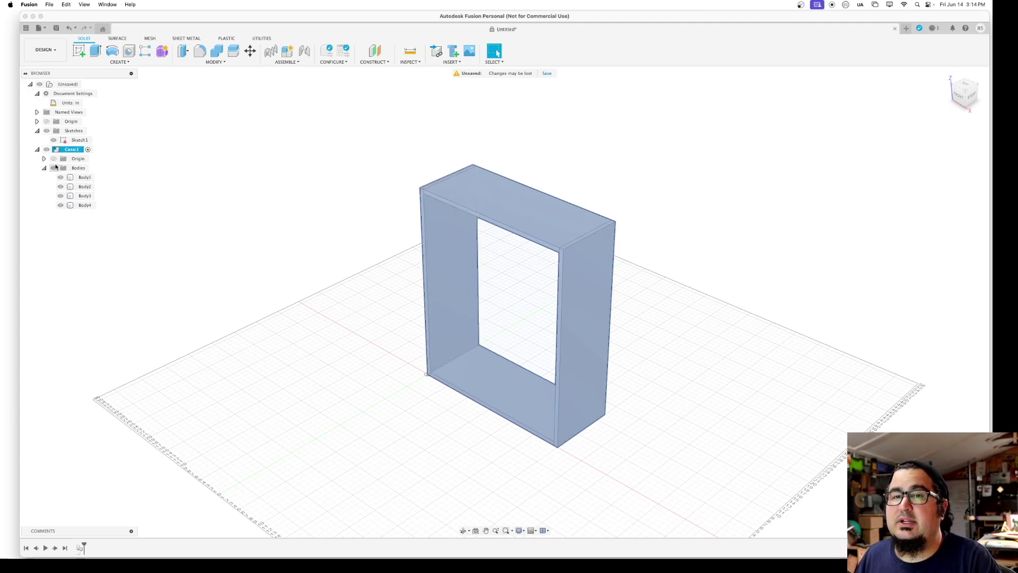
pyautogui.click(37, 149)
pyautogui.click(84, 140)
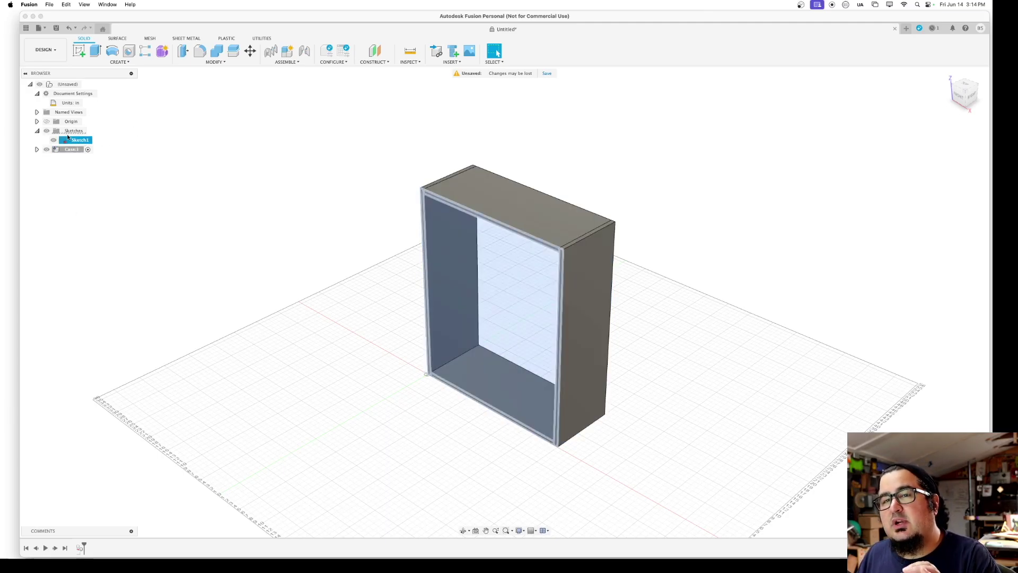
pyautogui.click(85, 85)
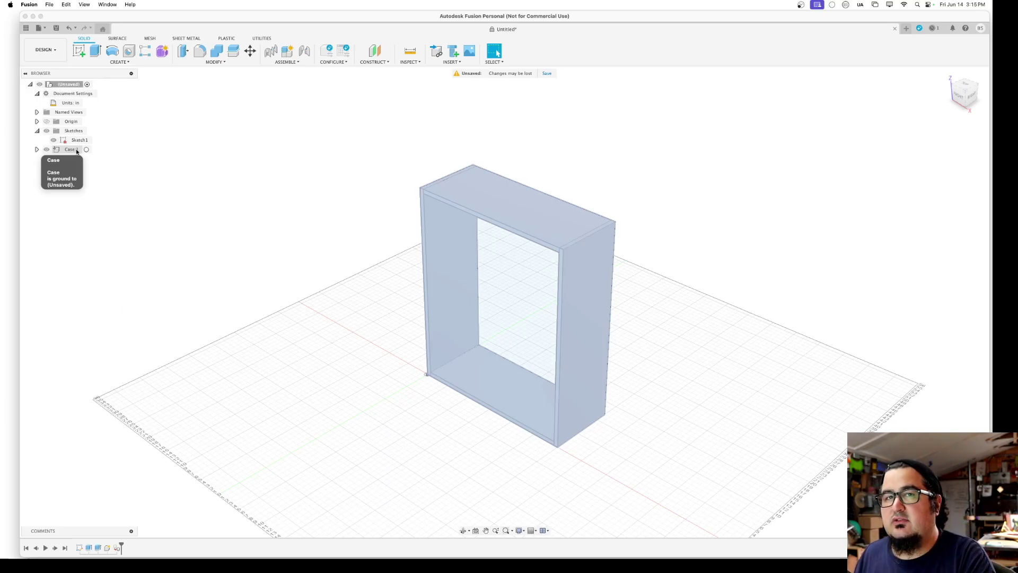
pyautogui.click(47, 149)
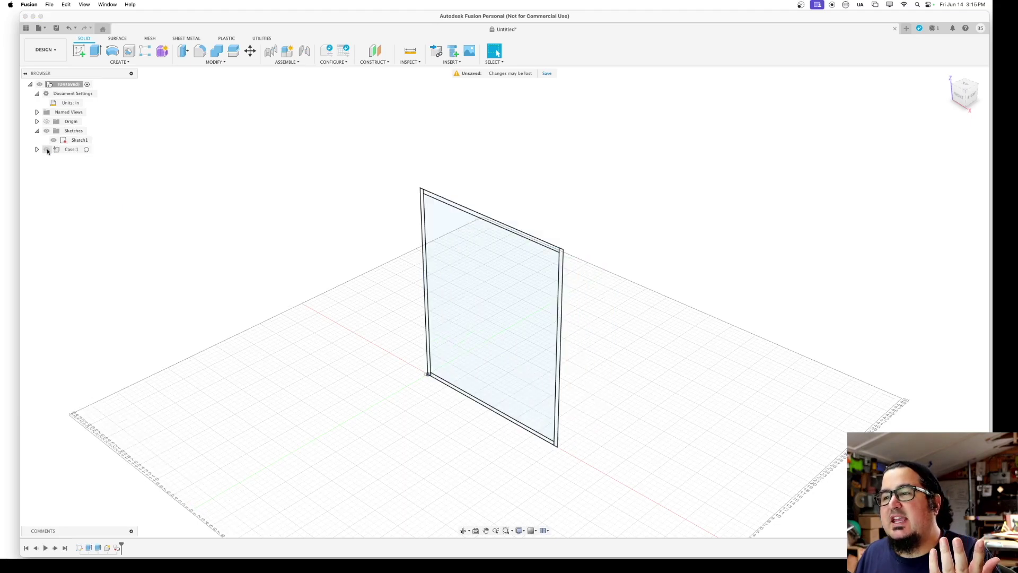
pyautogui.click(46, 150)
pyautogui.click(47, 150)
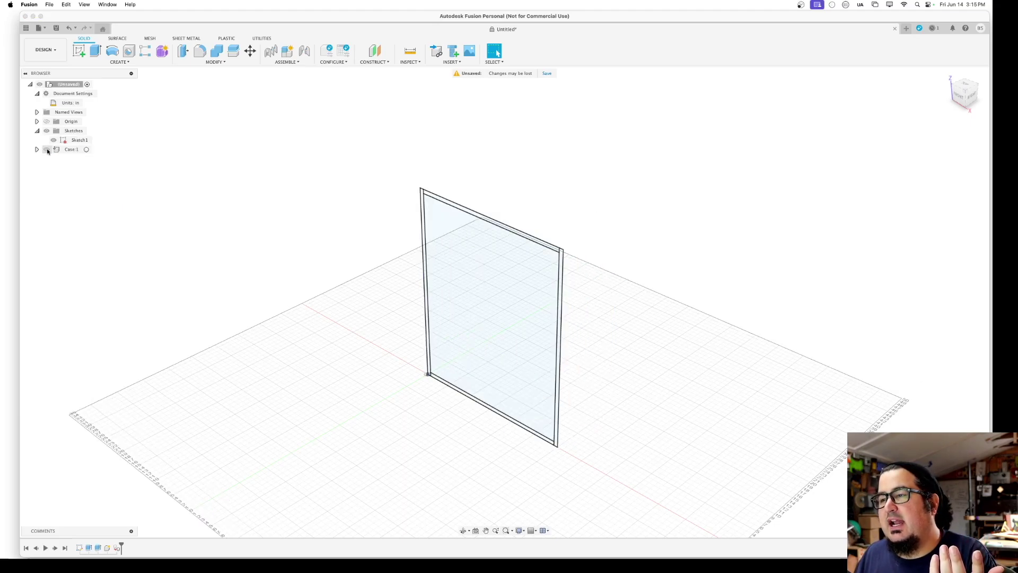
pyautogui.click(47, 150)
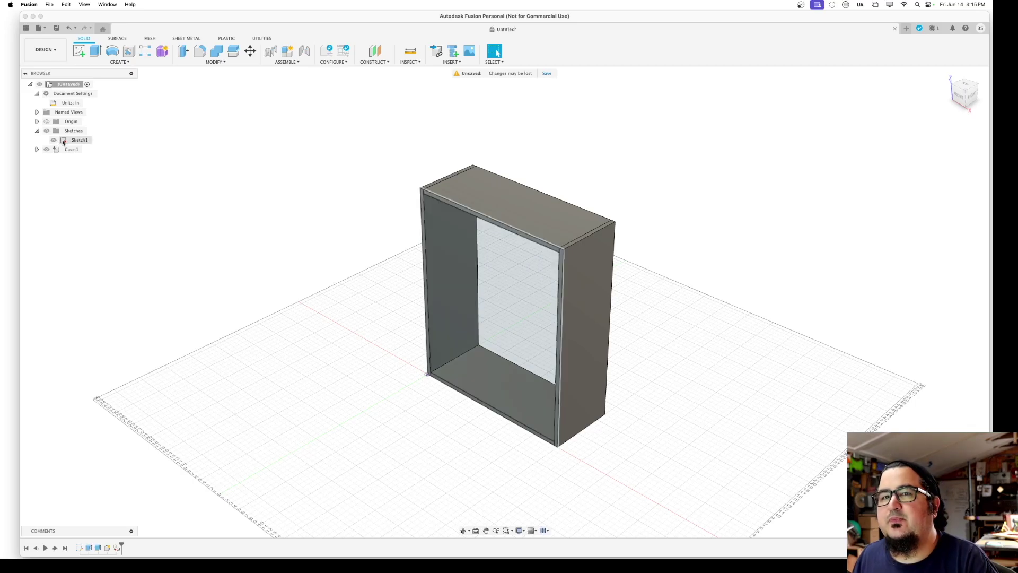
# Edit Sketch1 and draw a vertical centre line between the midpoints of the inner opening's upper and lower edges.
pyautogui.doubleClick(63, 142)
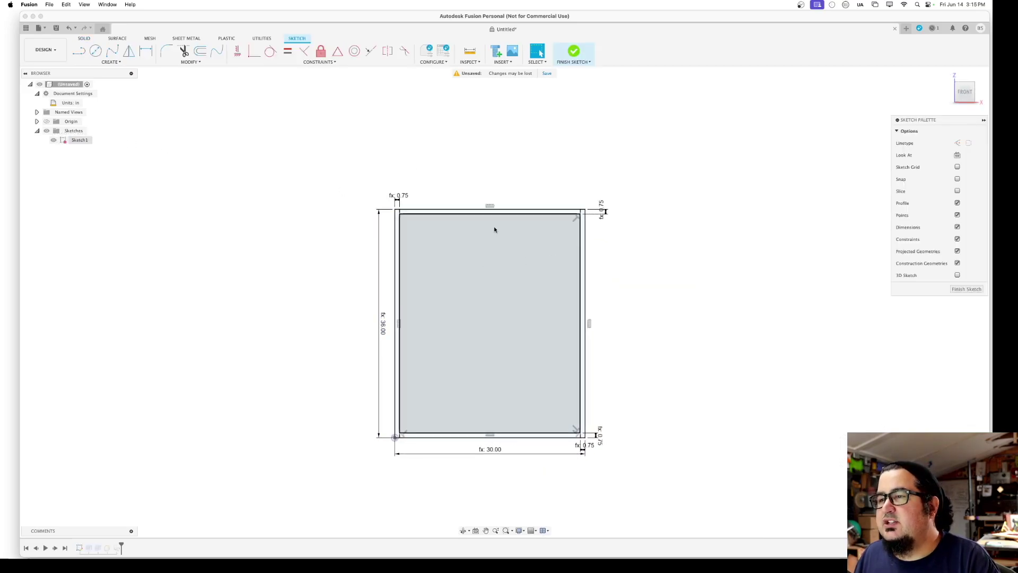
pyautogui.press('l')
pyautogui.click(489, 214)
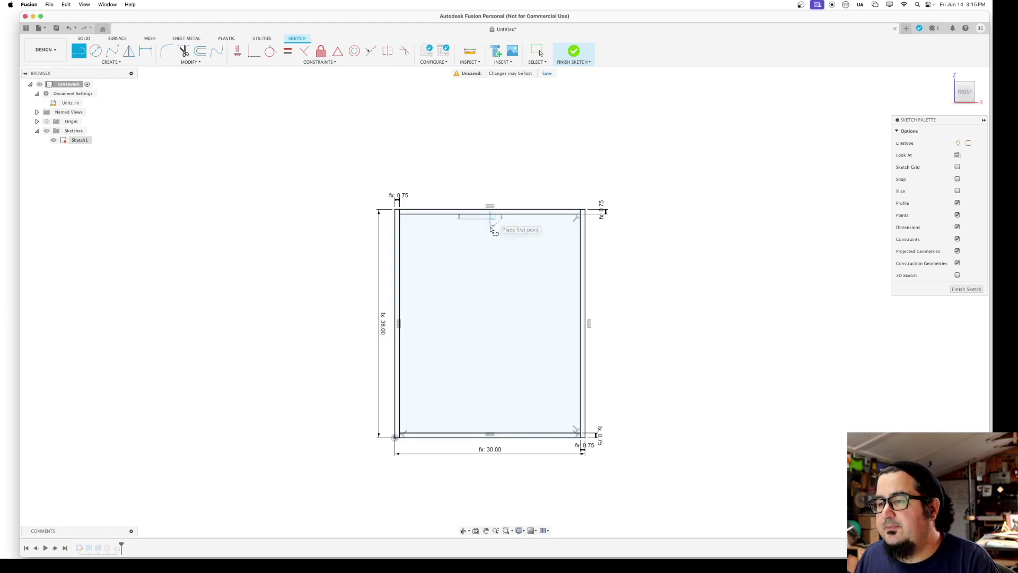
pyautogui.click(491, 435)
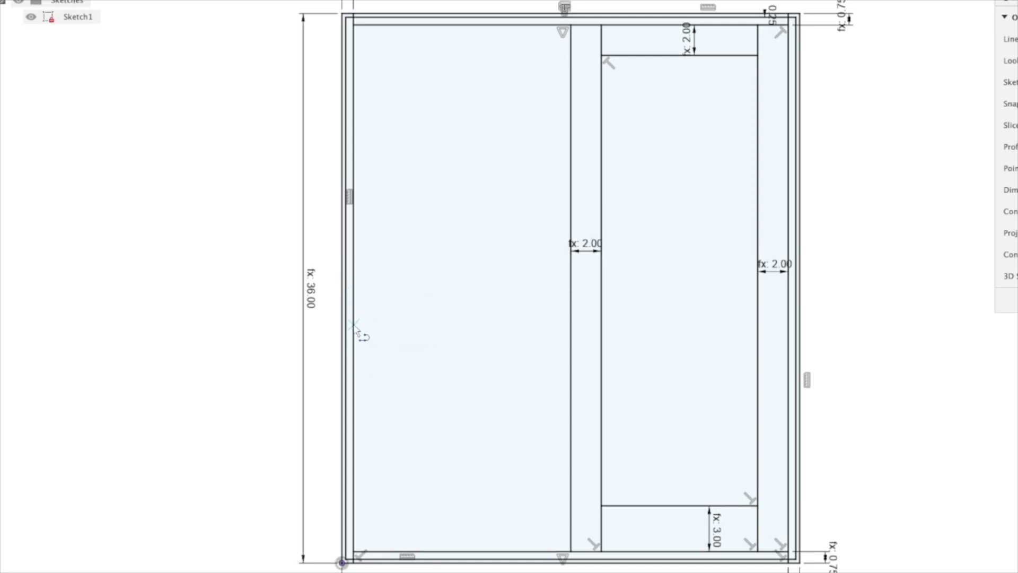
pyautogui.click(354, 288)
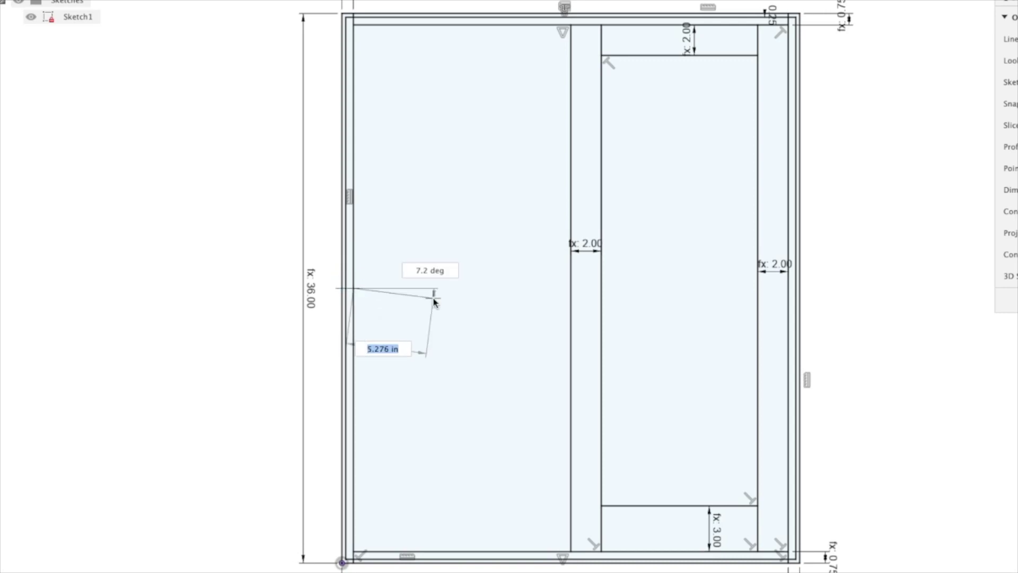
pyautogui.doubleClick(571, 289)
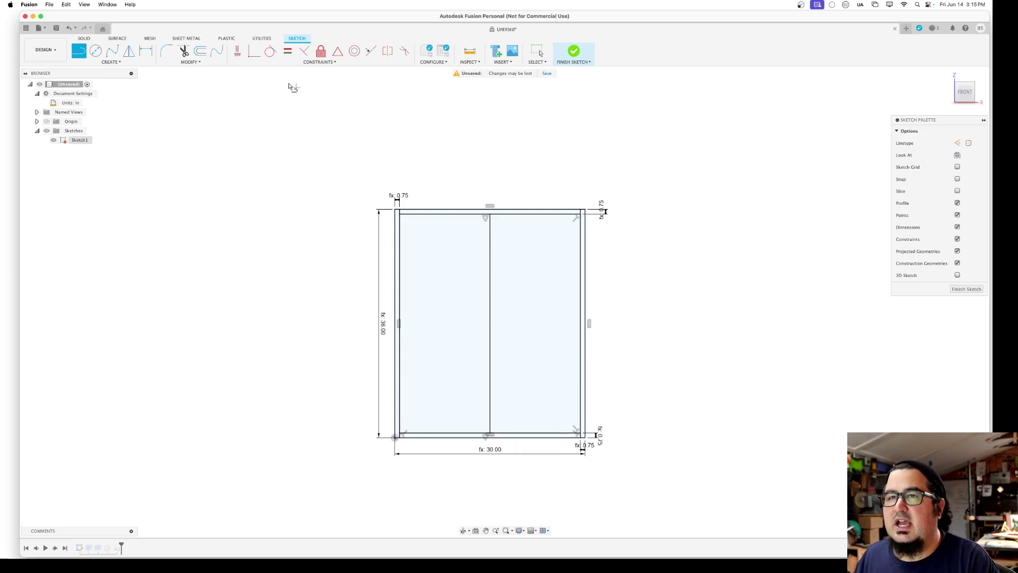
# Add a user parameter named StyleWidth in inches with the expression 2.
pyautogui.click(192, 62)
pyautogui.click(211, 146)
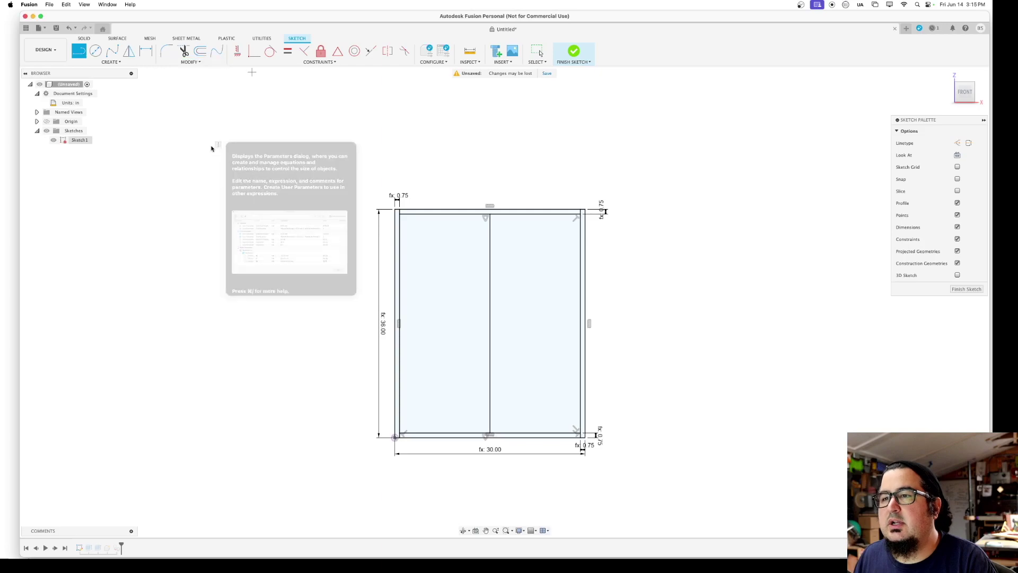
pyautogui.click(716, 64)
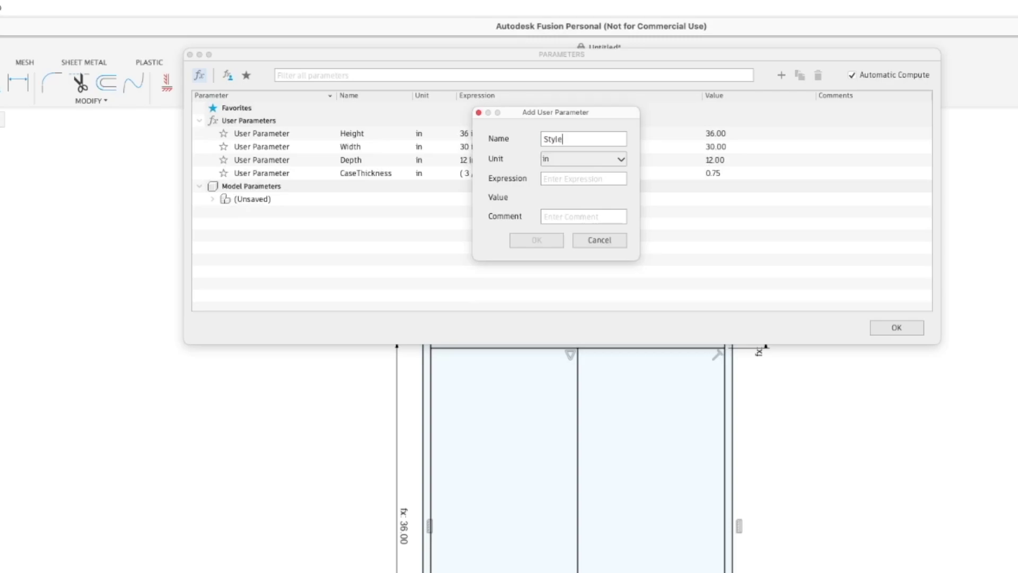
pyautogui.write('2')
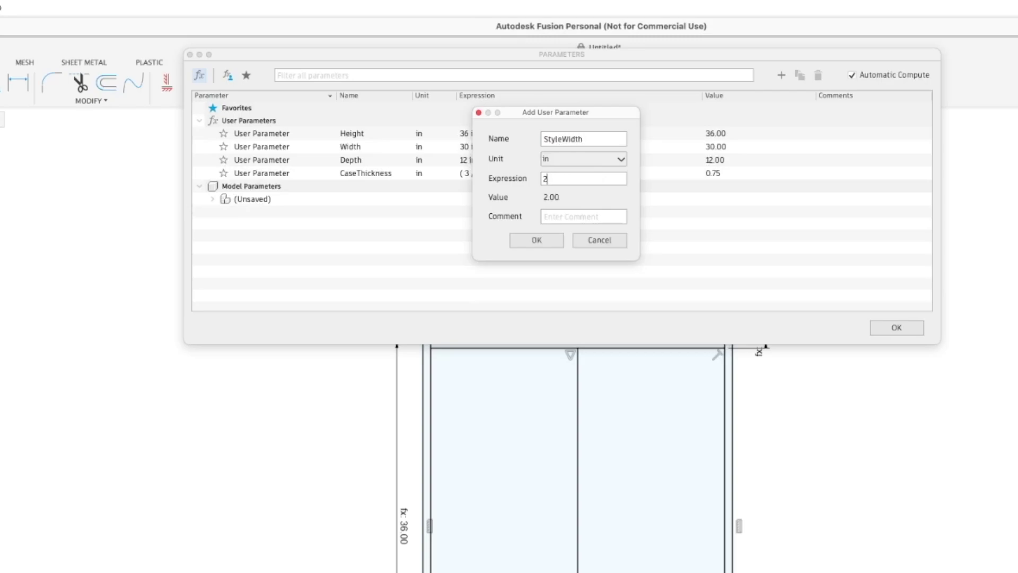
pyautogui.press('Return')
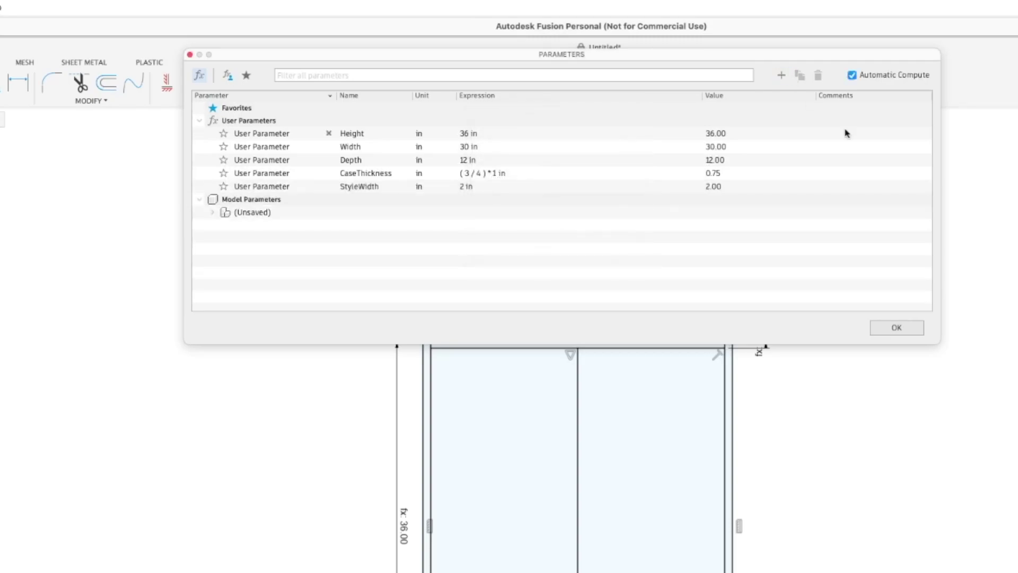
pyautogui.click(897, 328)
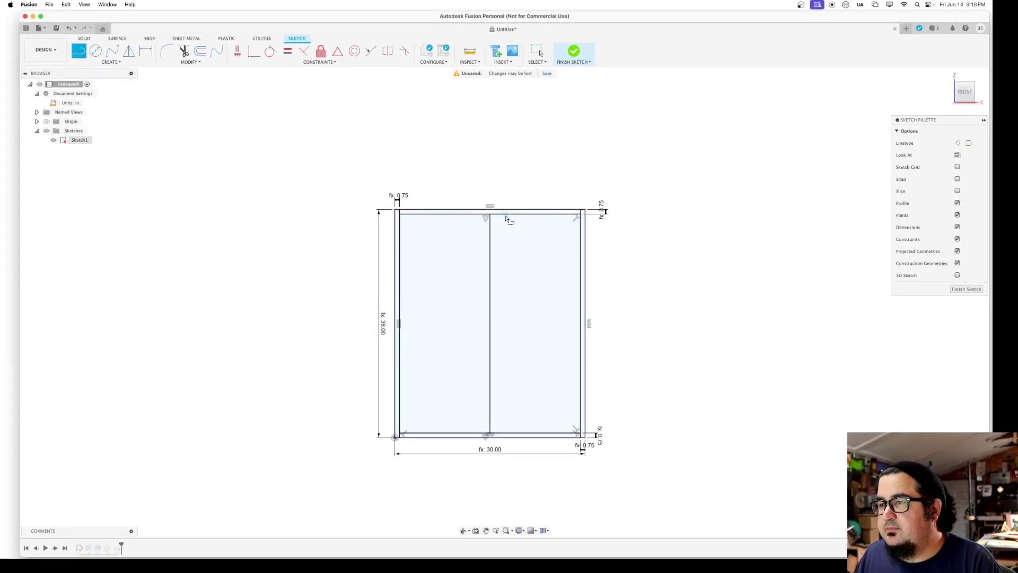
# Sketch two full-height vertical lines in the right half of the opening, one near the centre line and one near the right board.
pyautogui.click(505, 214)
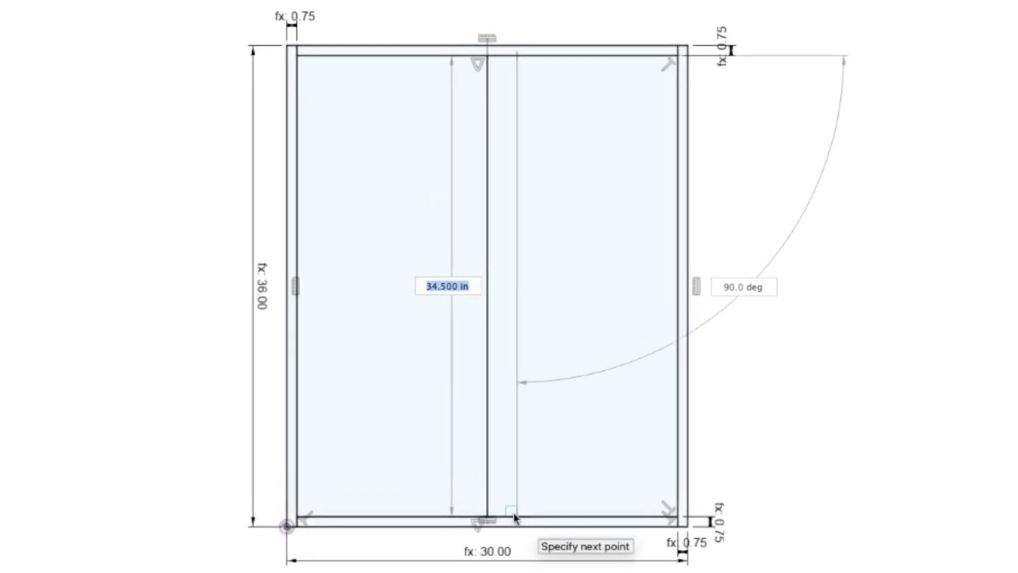
pyautogui.doubleClick(515, 517)
pyautogui.click(645, 54)
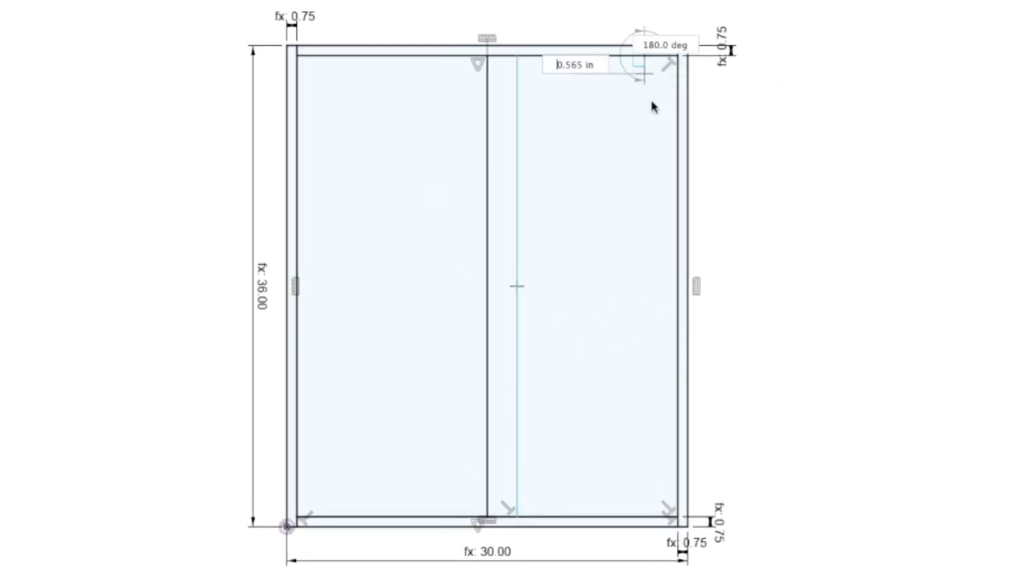
pyautogui.doubleClick(646, 515)
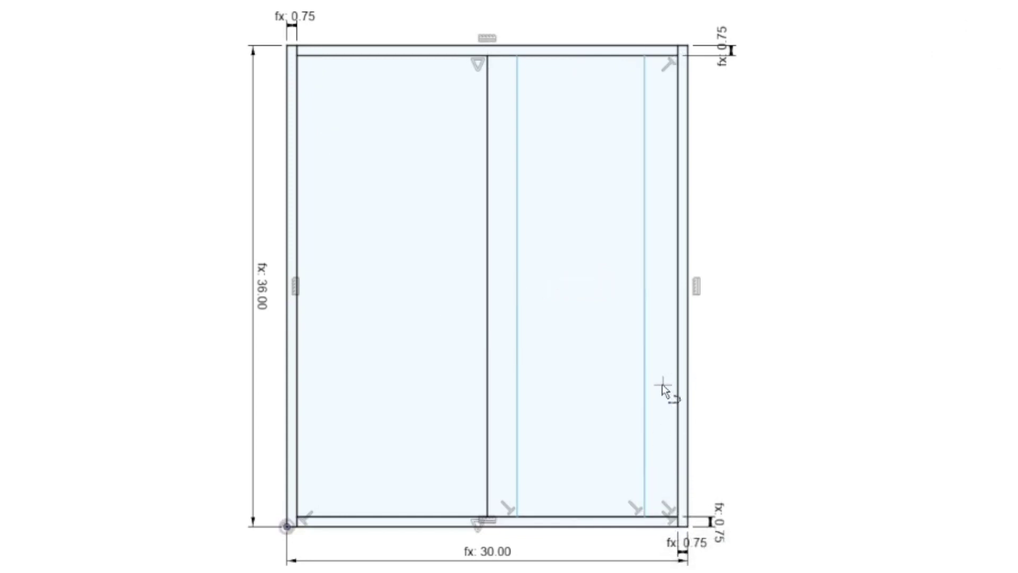
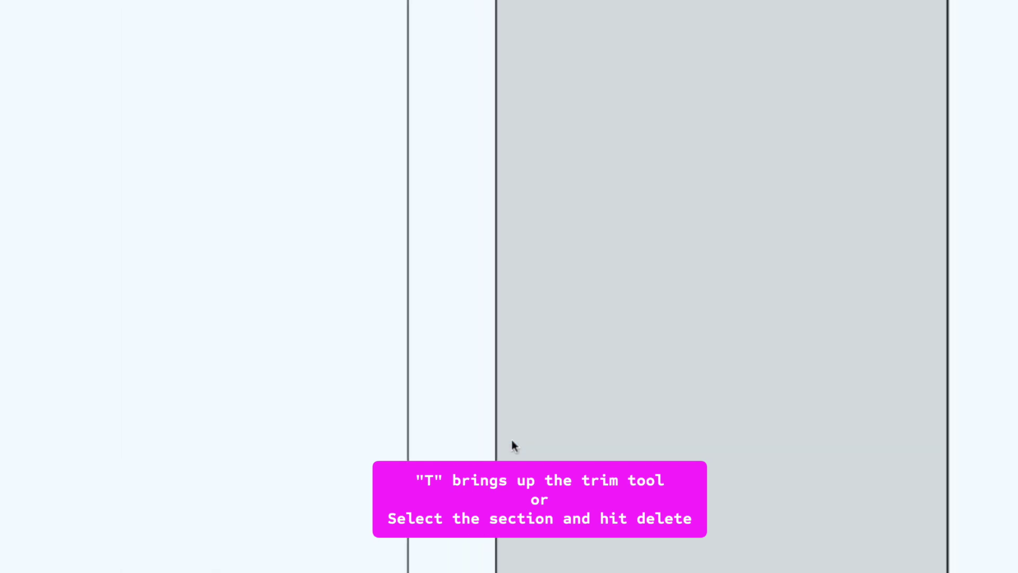
# Sketch a horizontal bottom-rail line between the two door stiles and dimension it from the bottom board's upper edge as StyleWidth.
pyautogui.press('t')
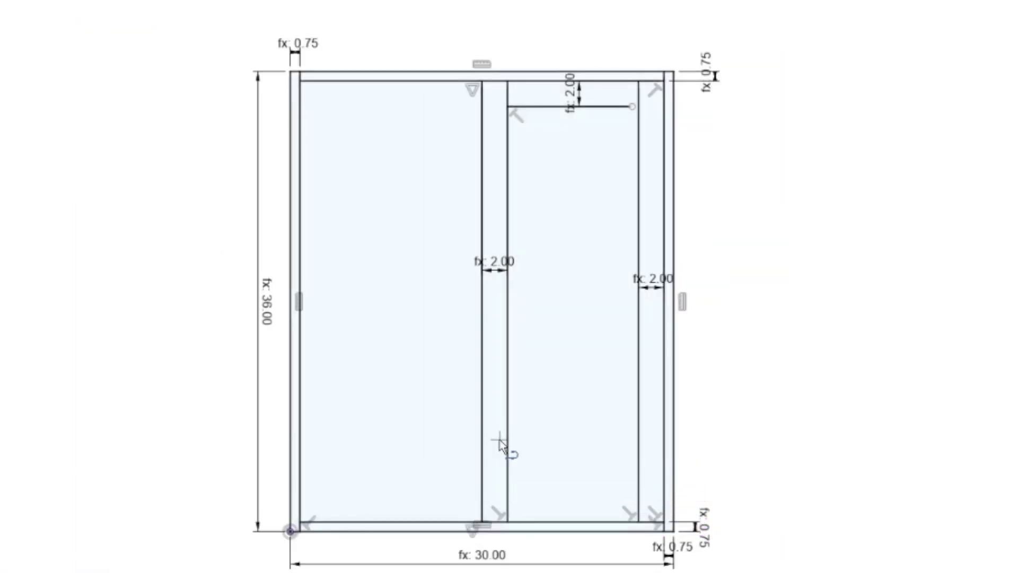
pyautogui.click(507, 446)
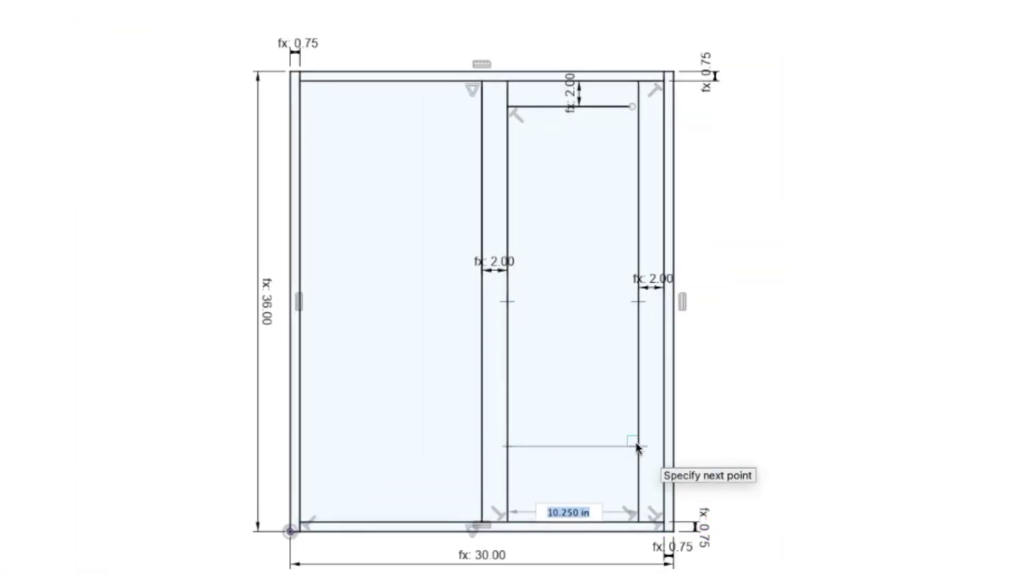
pyautogui.click(638, 445)
pyautogui.press('d')
pyautogui.click(597, 445)
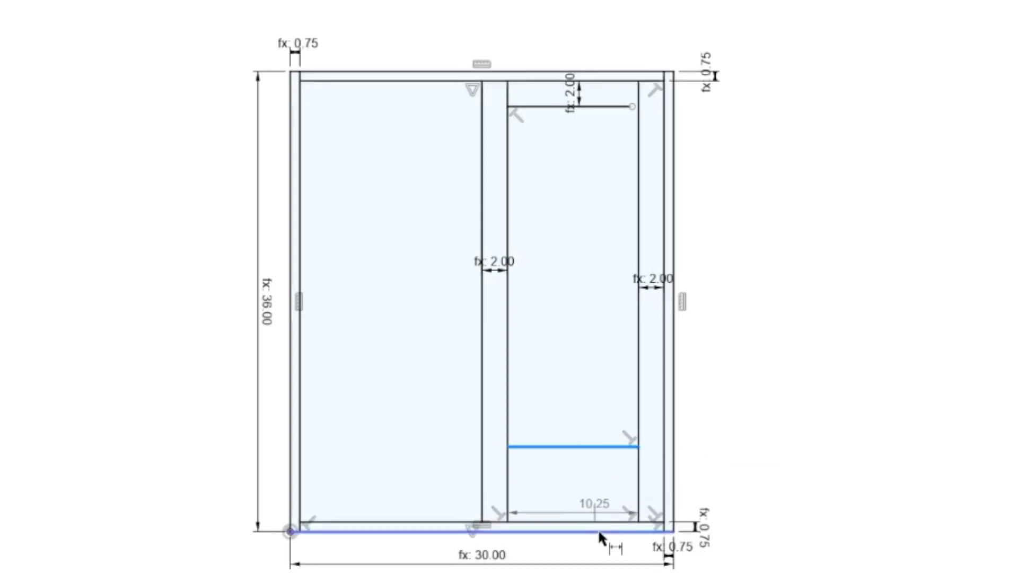
pyautogui.click(595, 521)
pyautogui.click(596, 481)
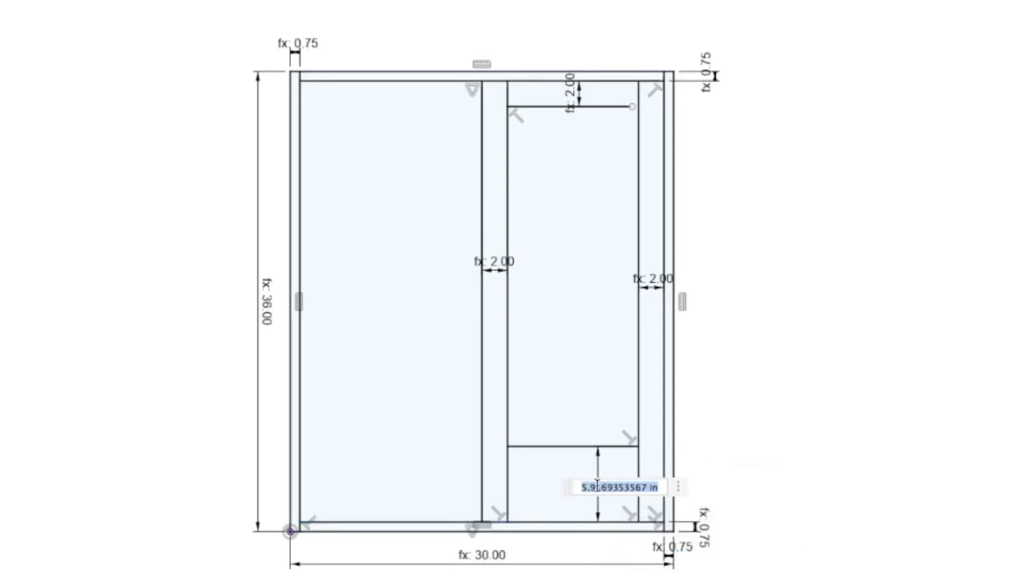
pyautogui.write('s')
pyautogui.press('Return')
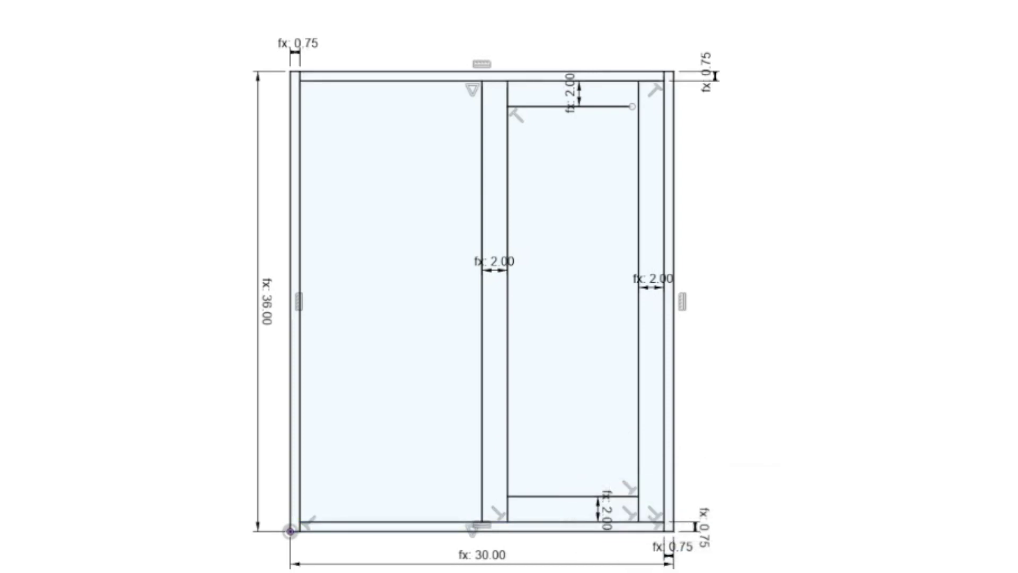
# Set the bottom rail's height dimension to StyleWidth*2.
pyautogui.doubleClick(604, 513)
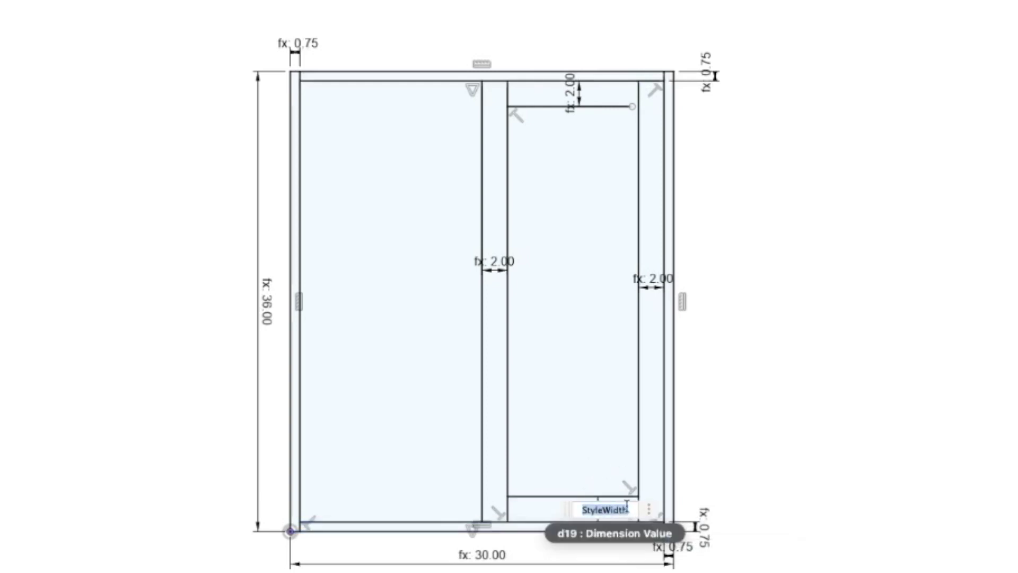
pyautogui.press('Right')
pyautogui.write('*2')
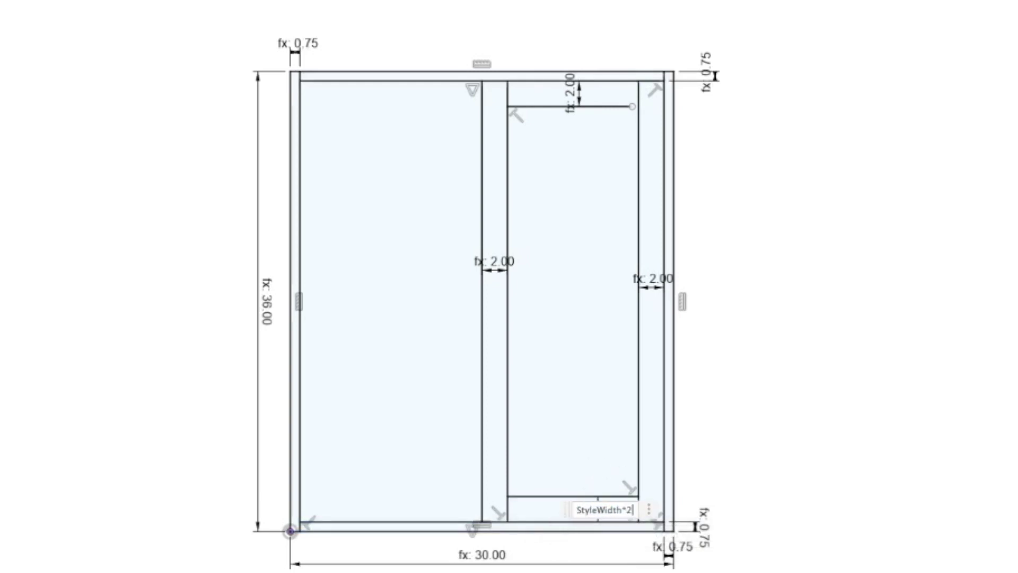
pyautogui.press('Return')
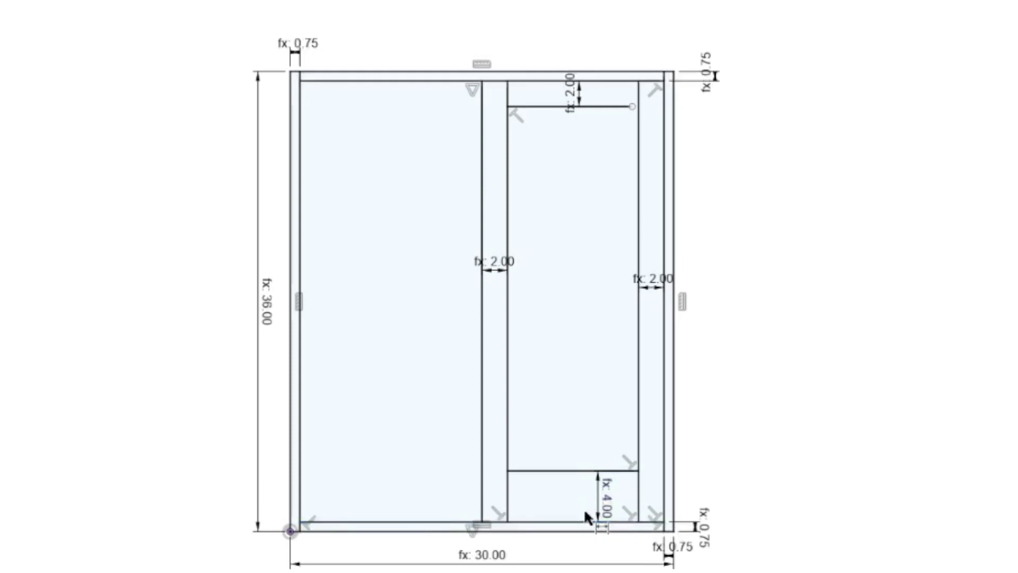
# Set the bottom rail's height dimension to StyleWidth * 1.6.
pyautogui.doubleClick(604, 509)
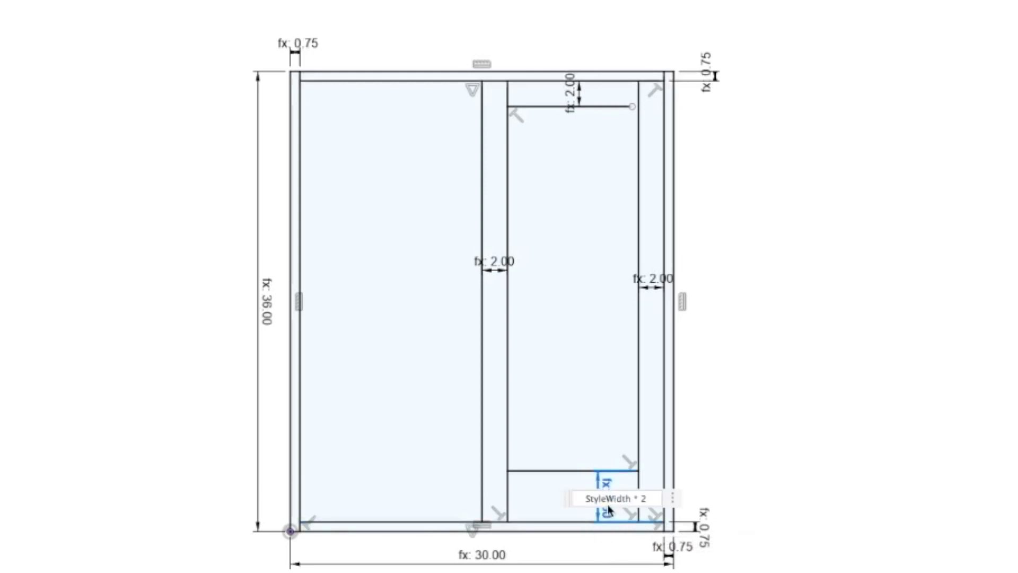
pyautogui.click(645, 499)
pyautogui.write('1.6')
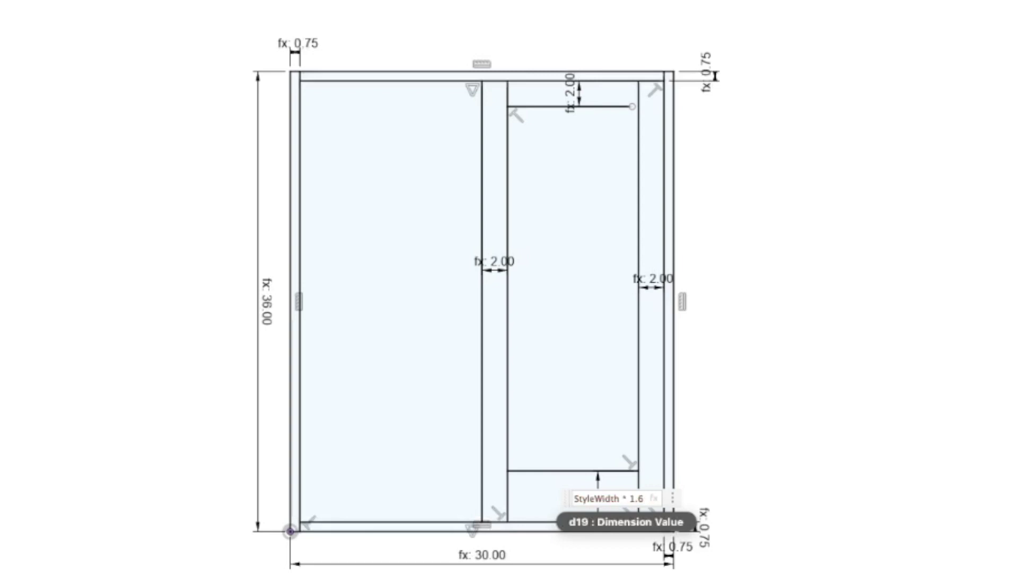
pyautogui.press('Return')
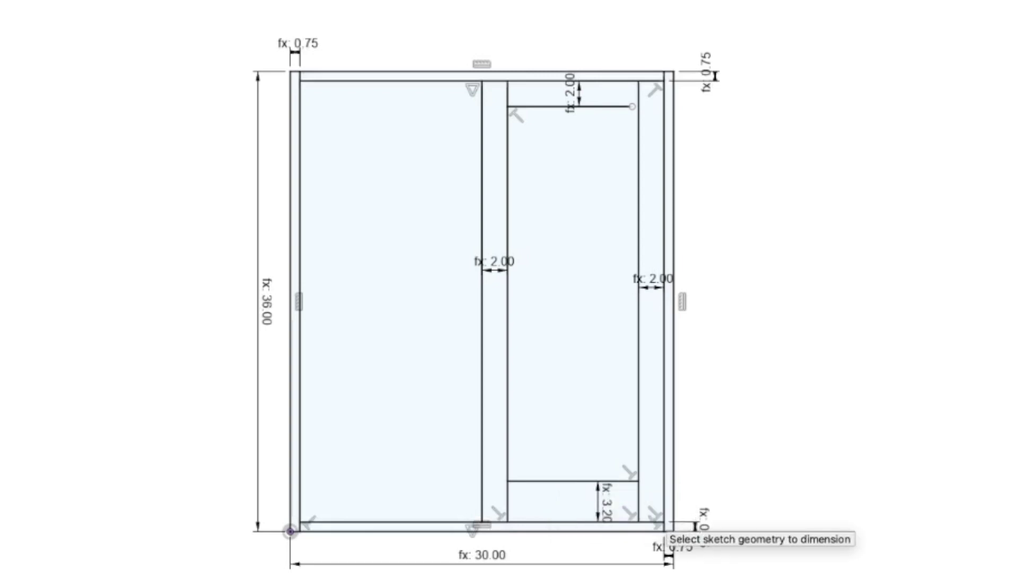
# Set the bottom rail's height dimension to StyleWidth * 3.
pyautogui.doubleClick(607, 503)
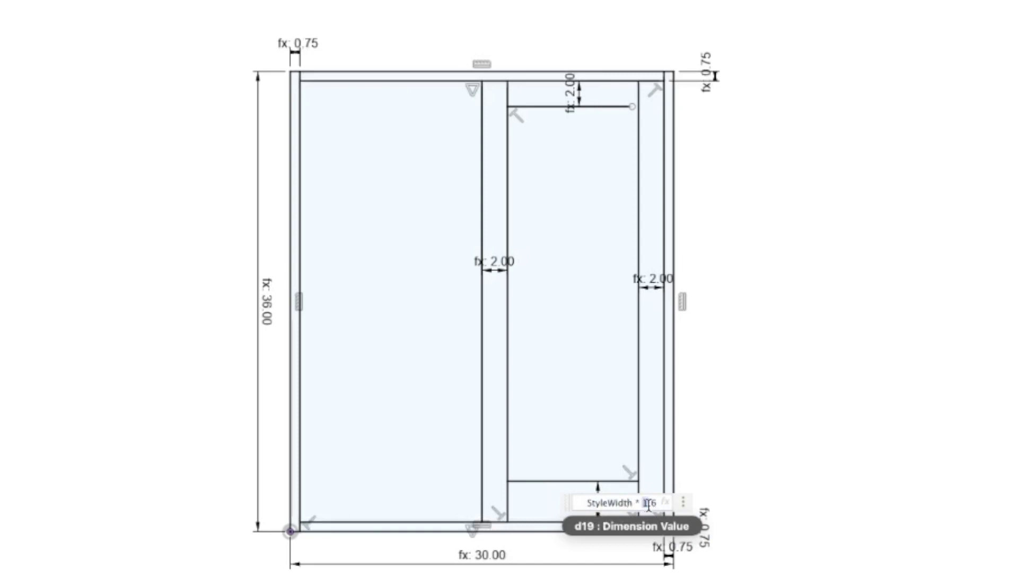
pyautogui.write('3')
pyautogui.press('Return')
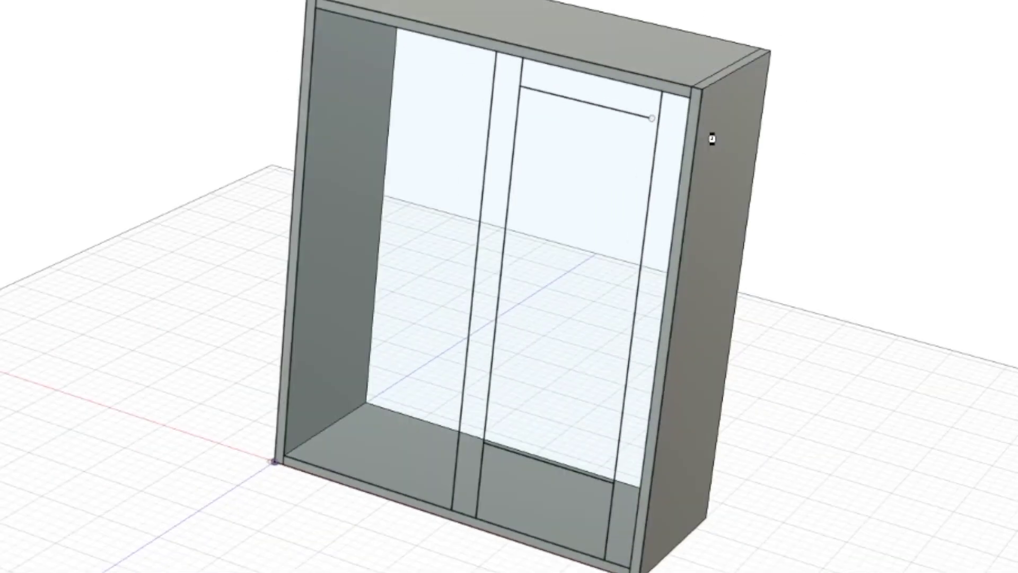
# Extend the loose end of the door's top-rail line to the right stile line so the profile closes.
pyautogui.scroll(10, 605, 153)
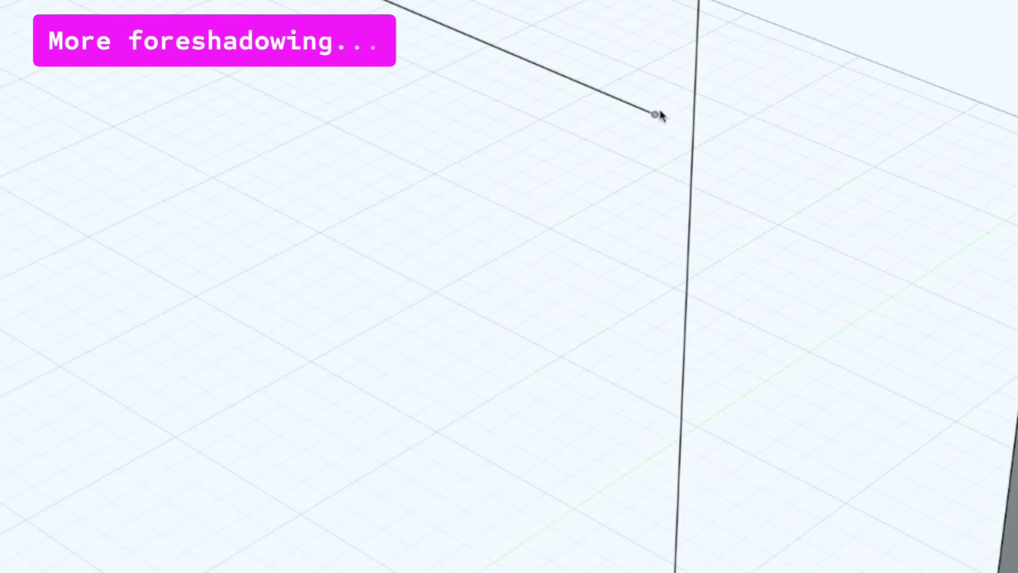
pyautogui.moveTo(659, 112); pyautogui.dragTo(692, 138)
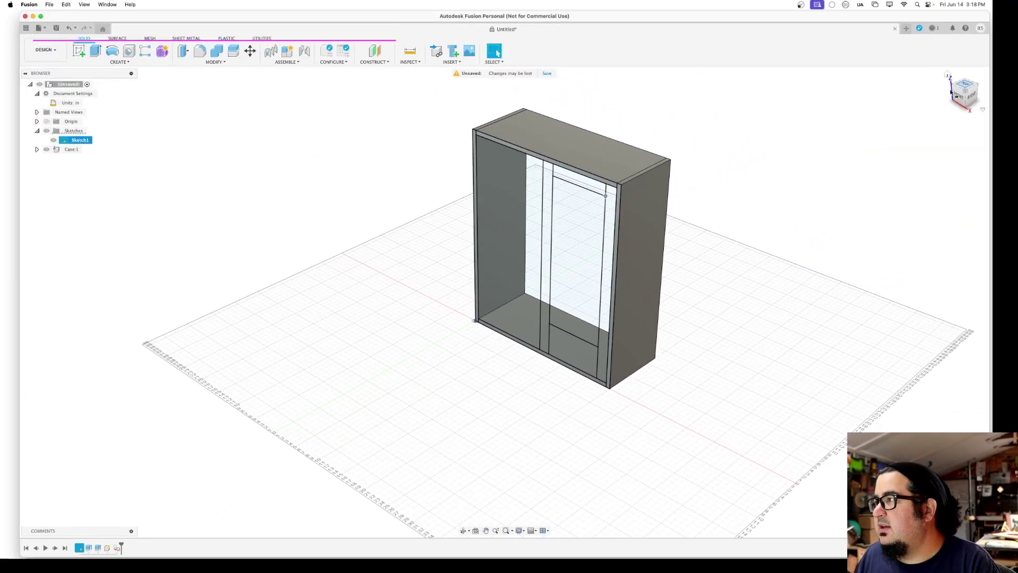
# Extrude the two full-height door stile profiles by CaseThickness as a new component.
pyautogui.keyDown('shift'); pyautogui.moveTo(834, 211); pyautogui.dragTo(653, 313, button='middle'); pyautogui.keyUp('shift')
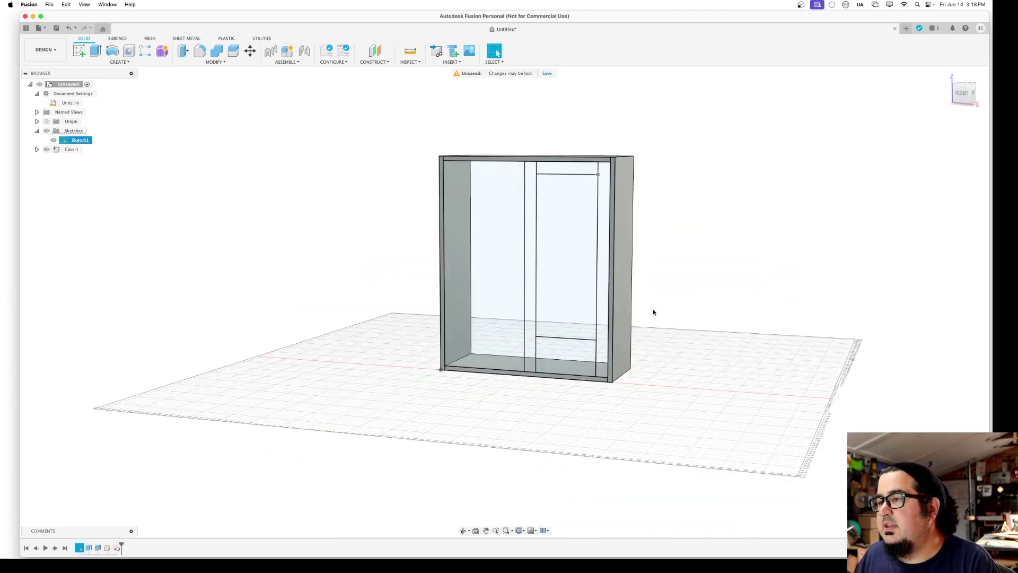
pyautogui.doubleClick(598, 216)
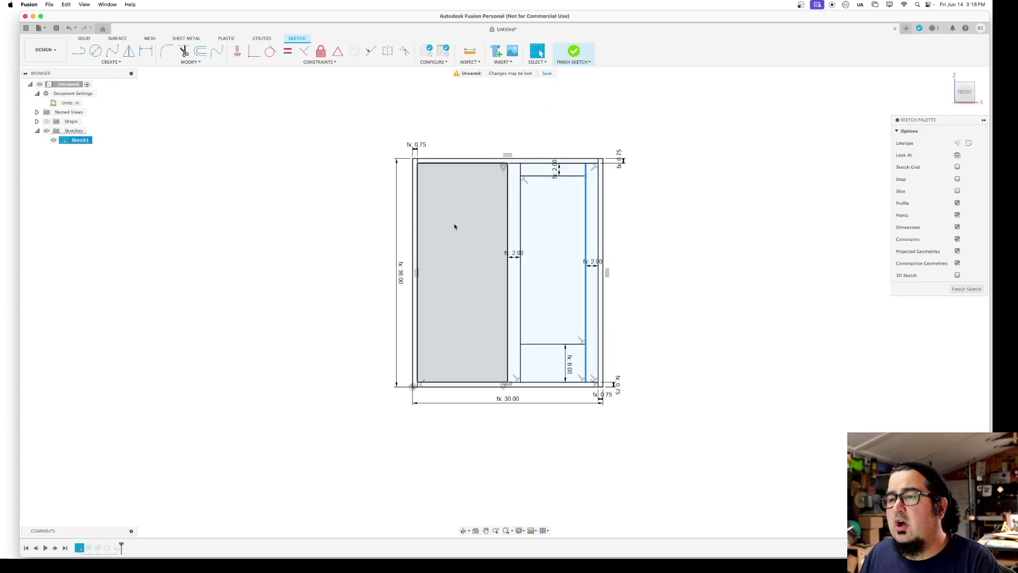
pyautogui.click(574, 51)
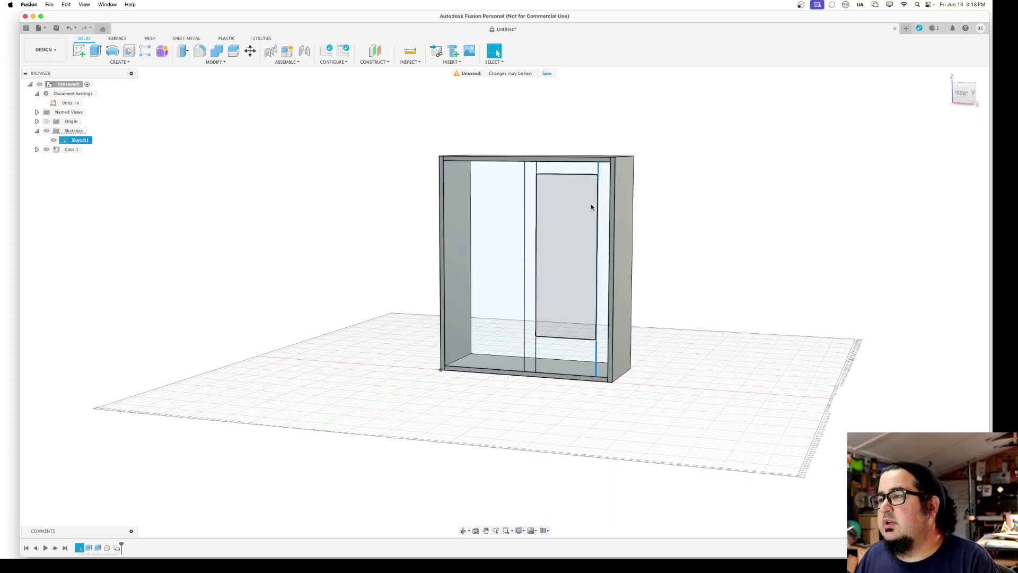
pyautogui.click(602, 212)
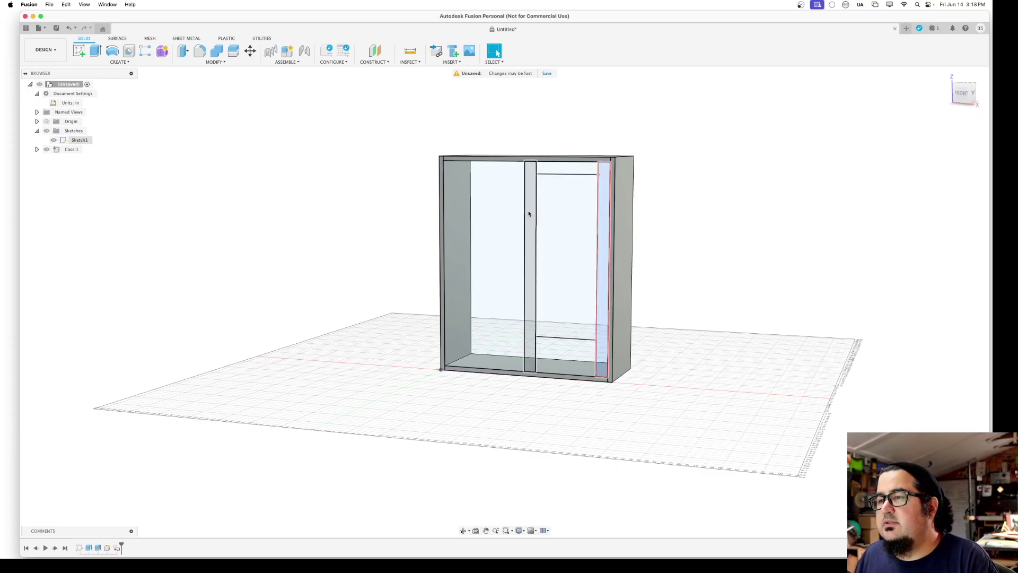
pyautogui.keyDown('shift'); pyautogui.click(529, 211); pyautogui.keyUp('shift')
pyautogui.write('e')
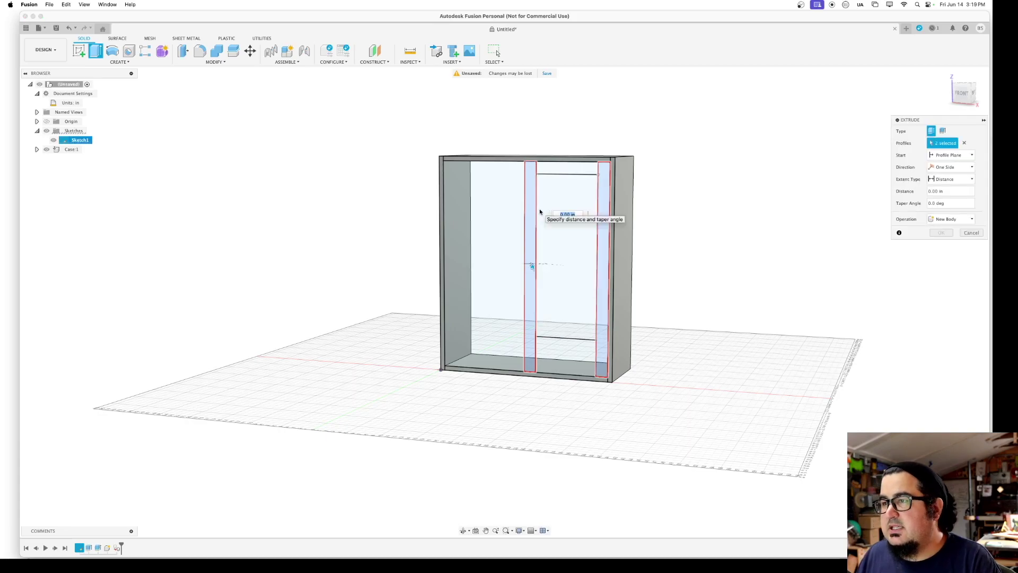
pyautogui.write('ca')
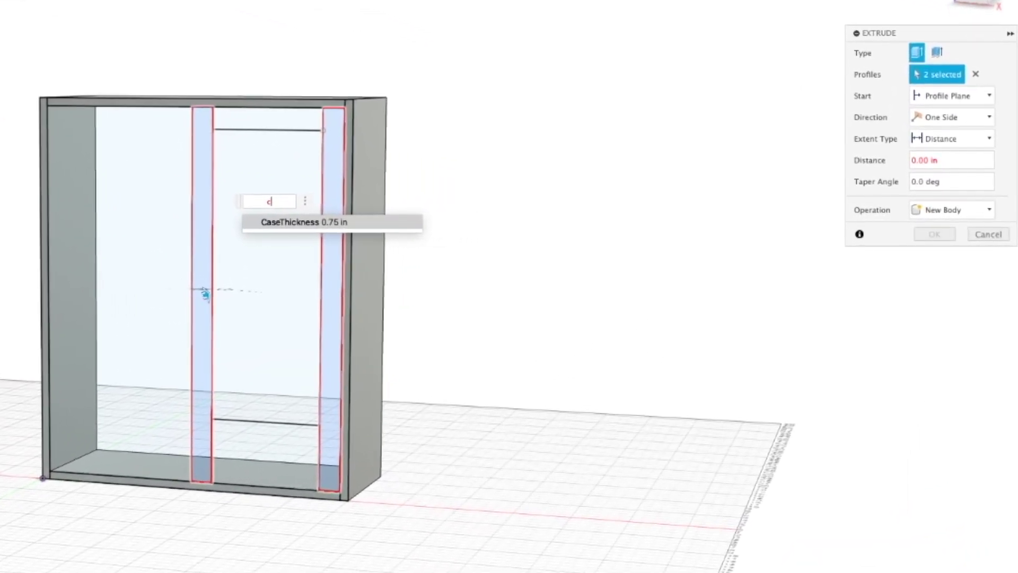
pyautogui.press('Return')
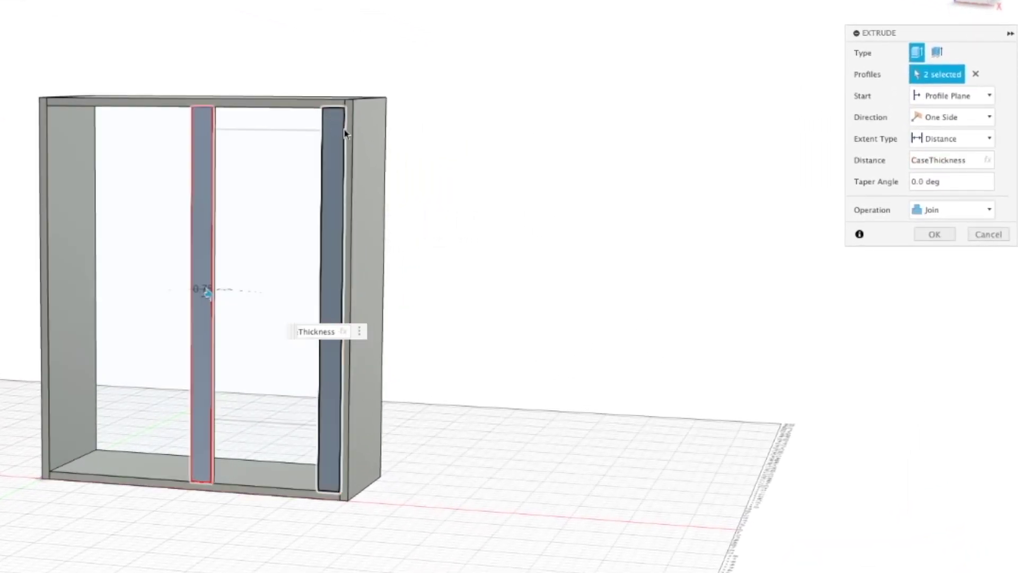
pyautogui.click(933, 210)
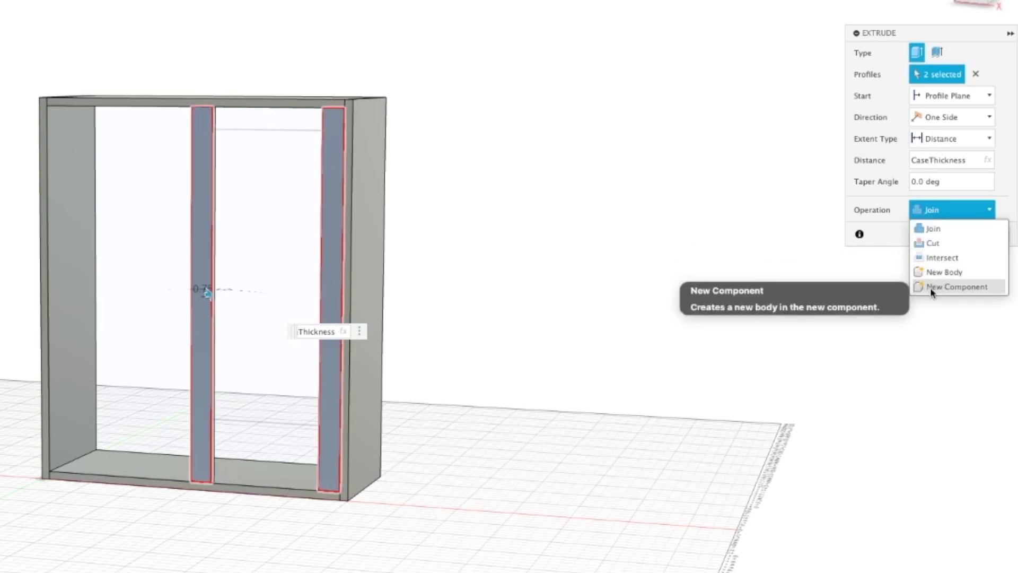
pyautogui.click(949, 287)
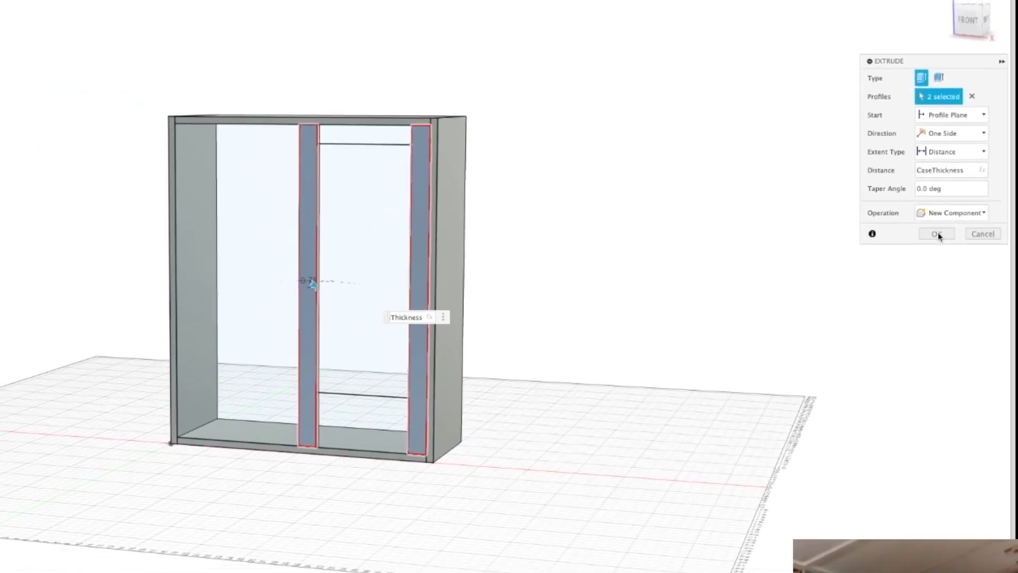
pyautogui.click(937, 234)
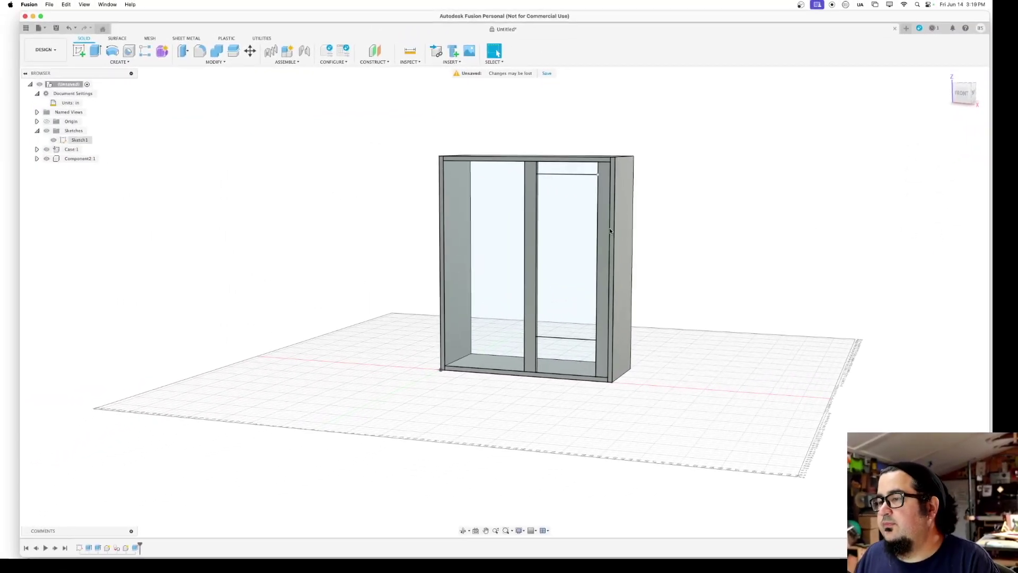
# Rename the component containing the stiles as Door and make it the active component.
pyautogui.click(36, 159)
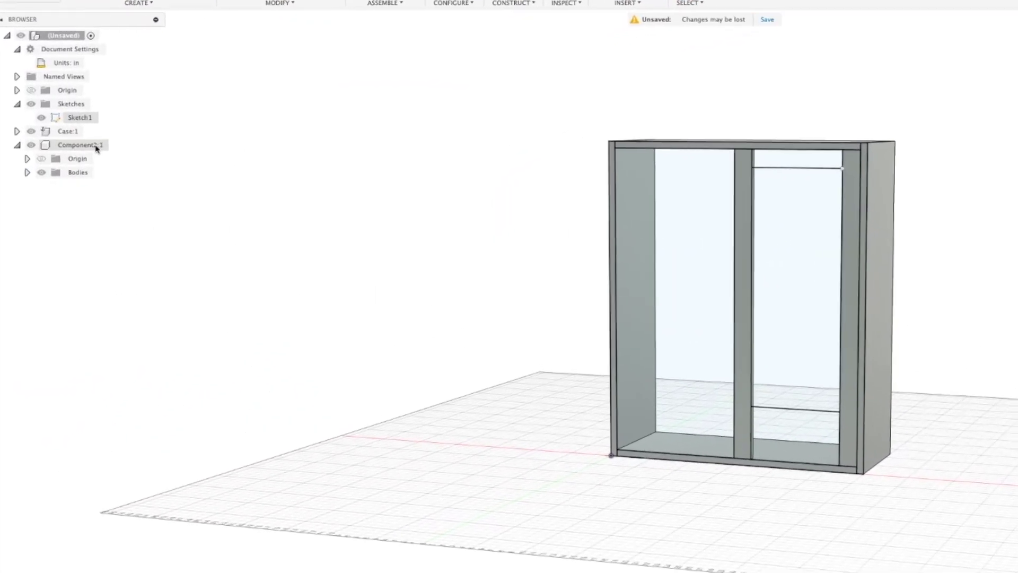
pyautogui.doubleClick(78, 140)
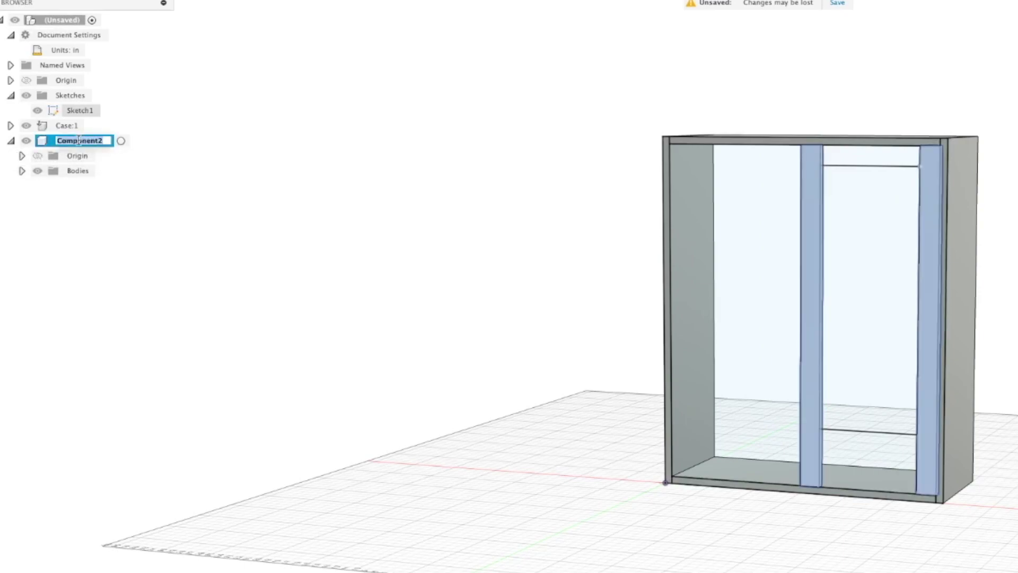
pyautogui.write('Door')
pyautogui.press('Return')
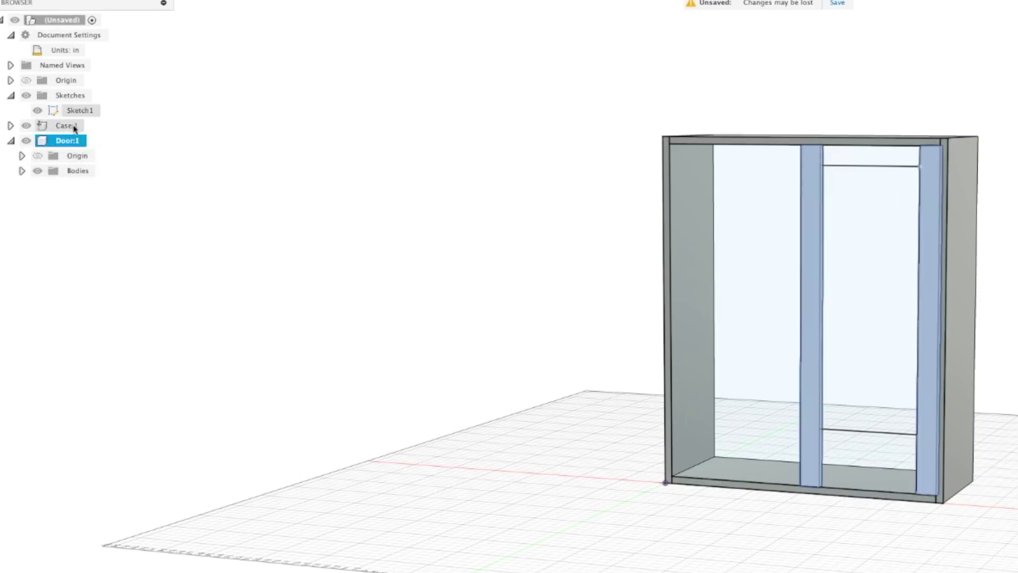
pyautogui.click(93, 140)
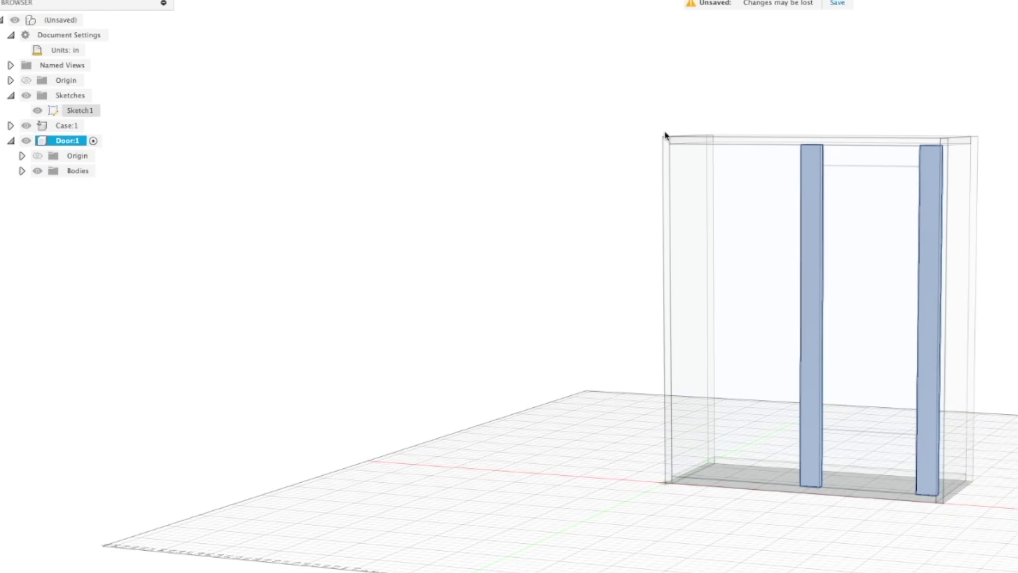
# Extrude the door's top and bottom rail profiles by CaseThickness as new bodies in the Door component.
pyautogui.click(890, 161)
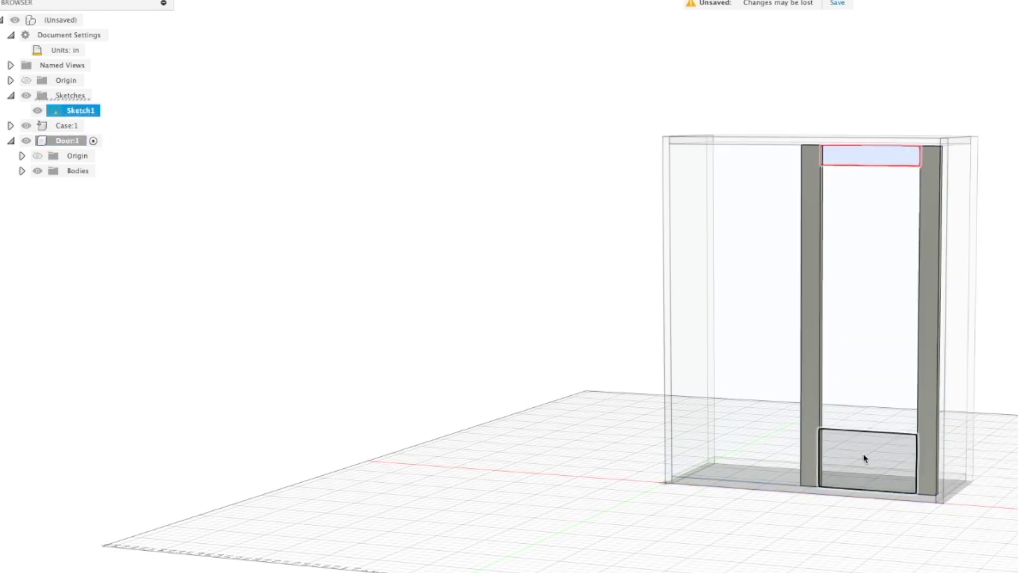
pyautogui.keyDown('shift'); pyautogui.click(863, 457); pyautogui.keyUp('shift')
pyautogui.press('e')
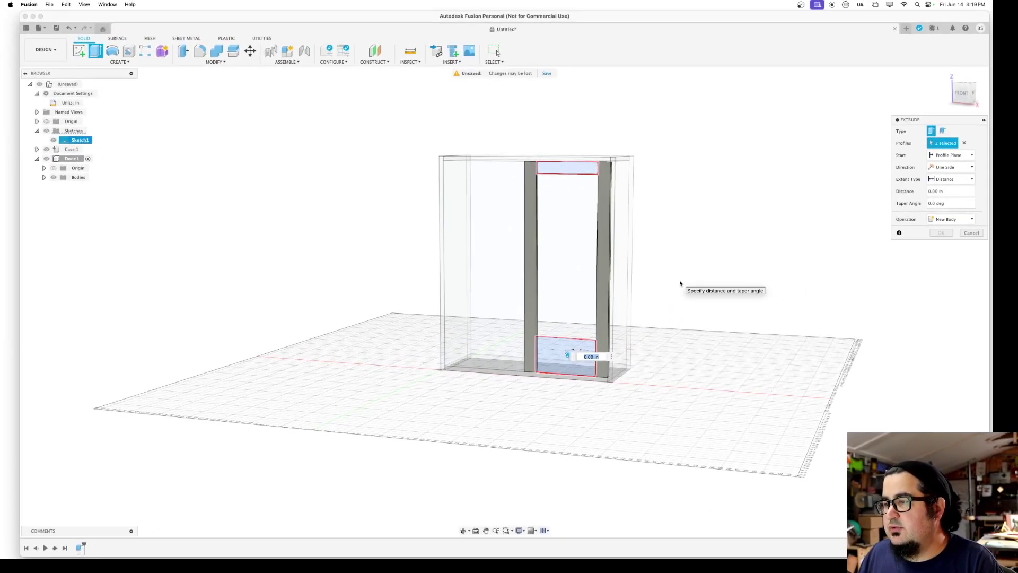
pyautogui.write('CaseThickness')
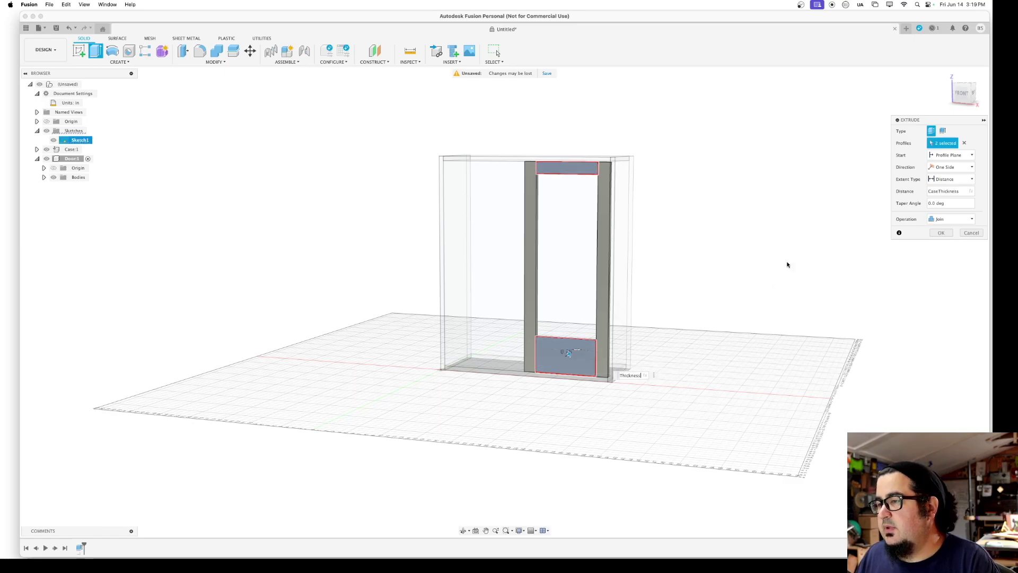
pyautogui.click(942, 219)
pyautogui.click(949, 248)
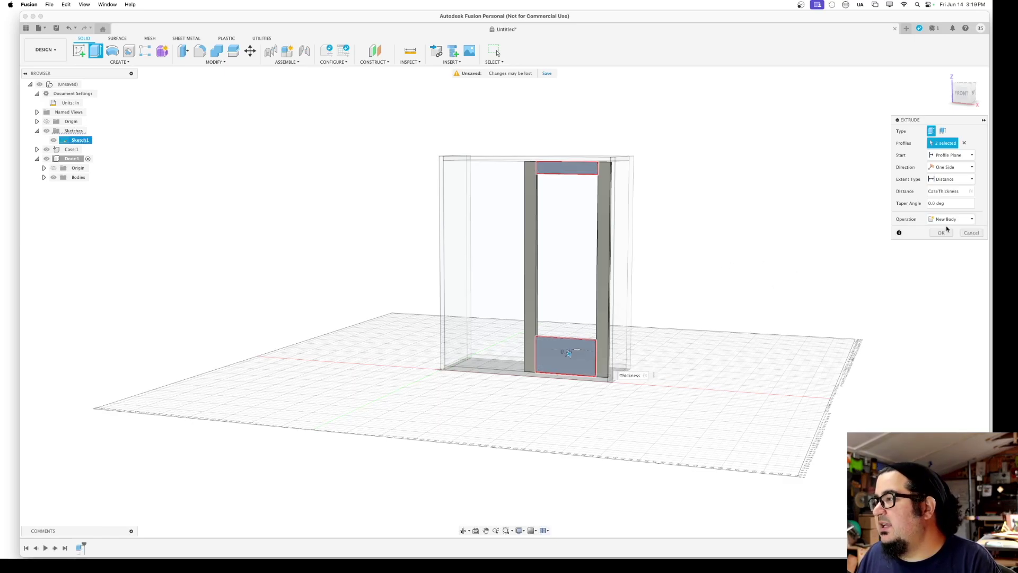
pyautogui.click(941, 234)
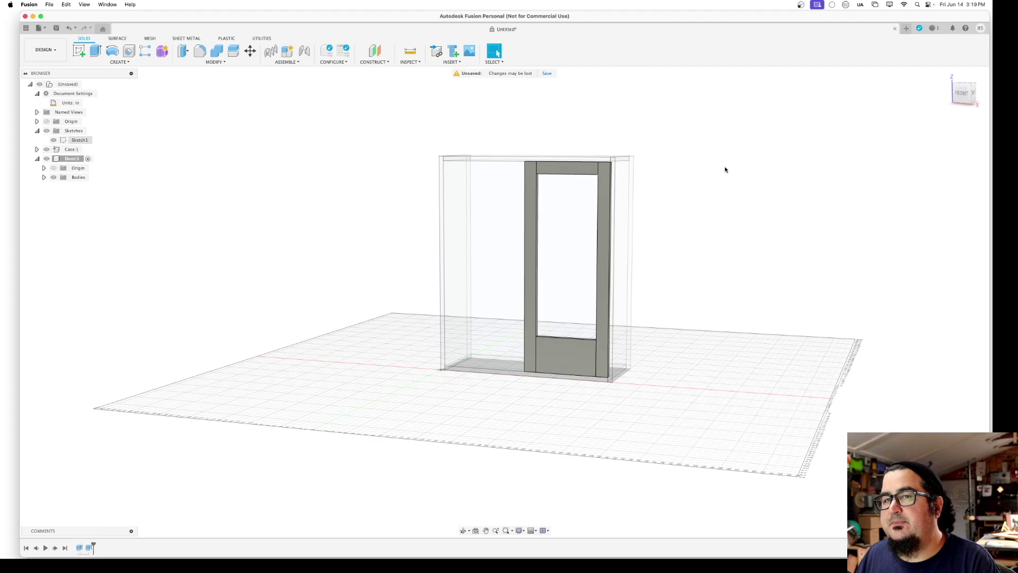
# Compare the Case, Door and top-level components by activating each in turn, return to Door and highlight Sketch1.
pyautogui.click(87, 149)
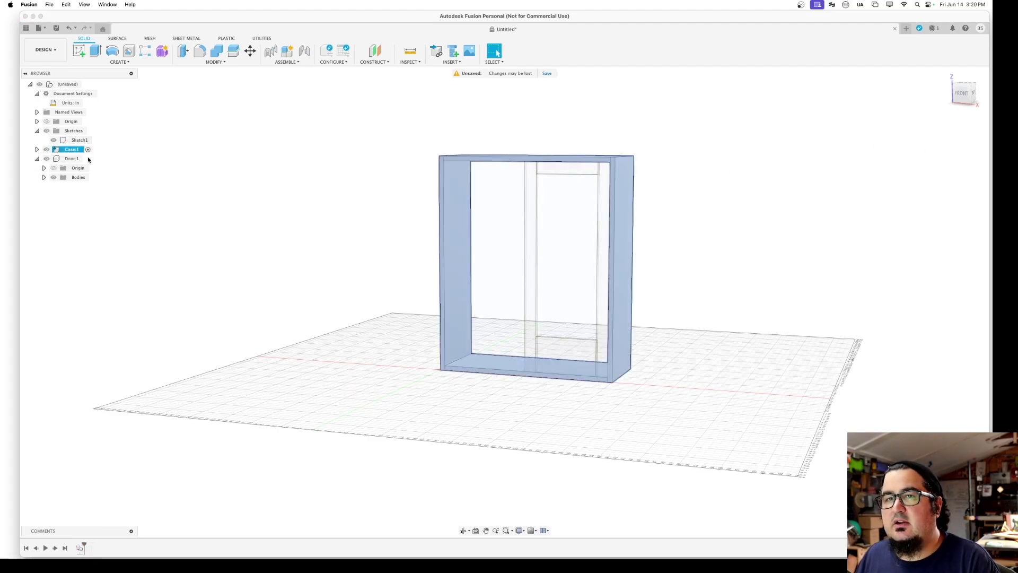
pyautogui.click(87, 158)
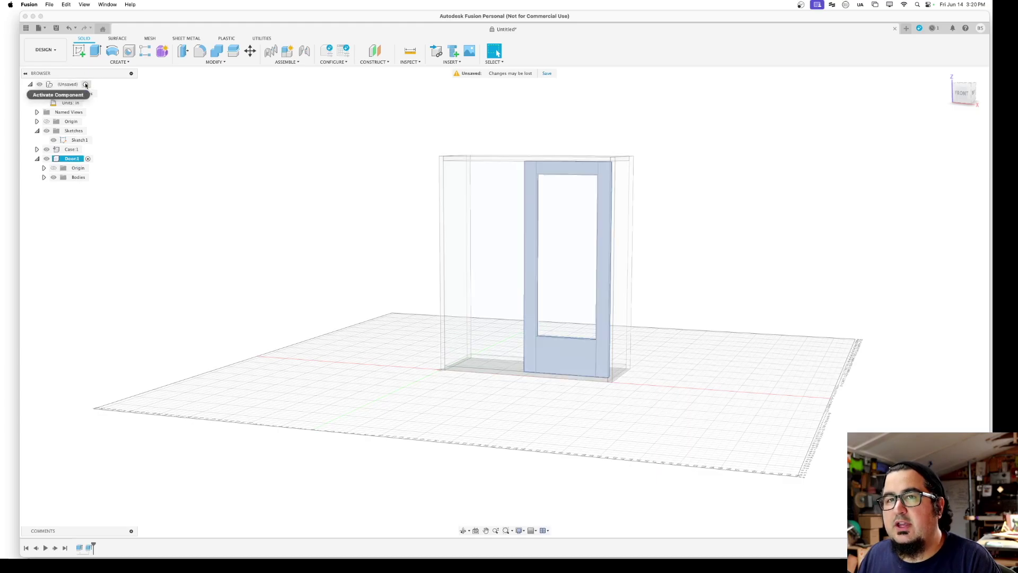
pyautogui.click(87, 84)
pyautogui.click(320, 193)
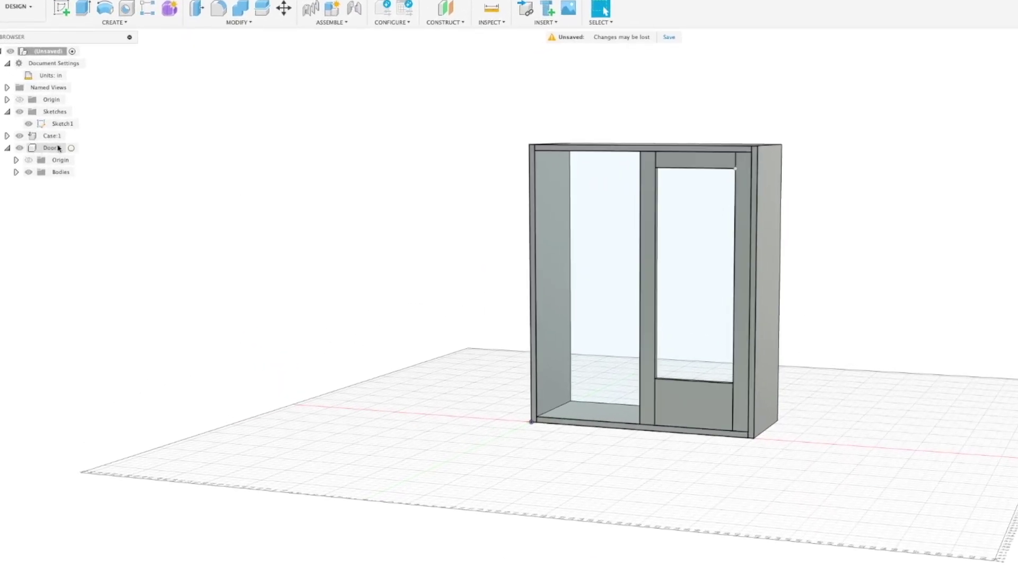
pyautogui.click(71, 148)
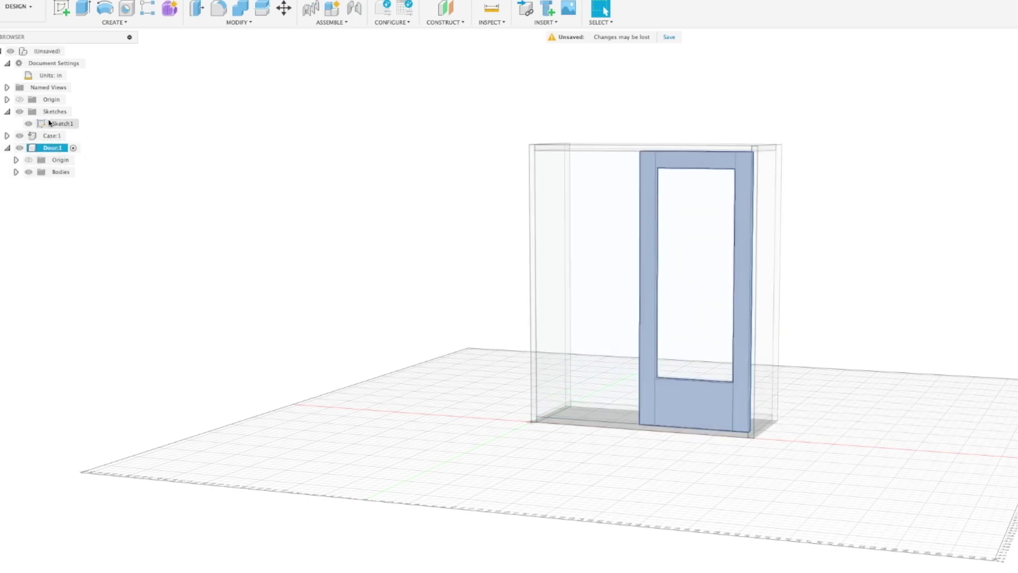
pyautogui.click(49, 123)
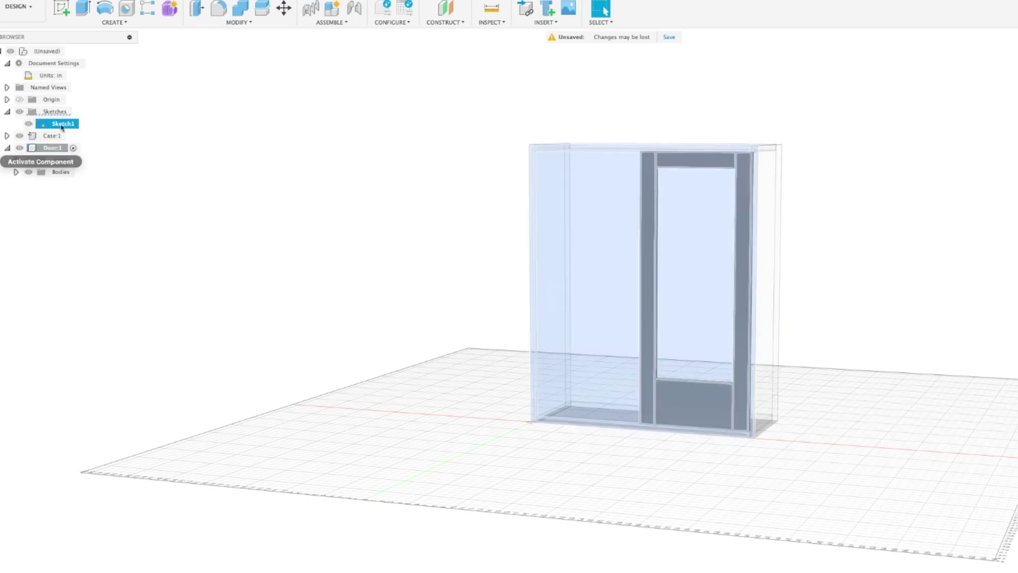
# Begin extruding the door's inner panel profile, starting from an offset of .25 in.
pyautogui.click(695, 276)
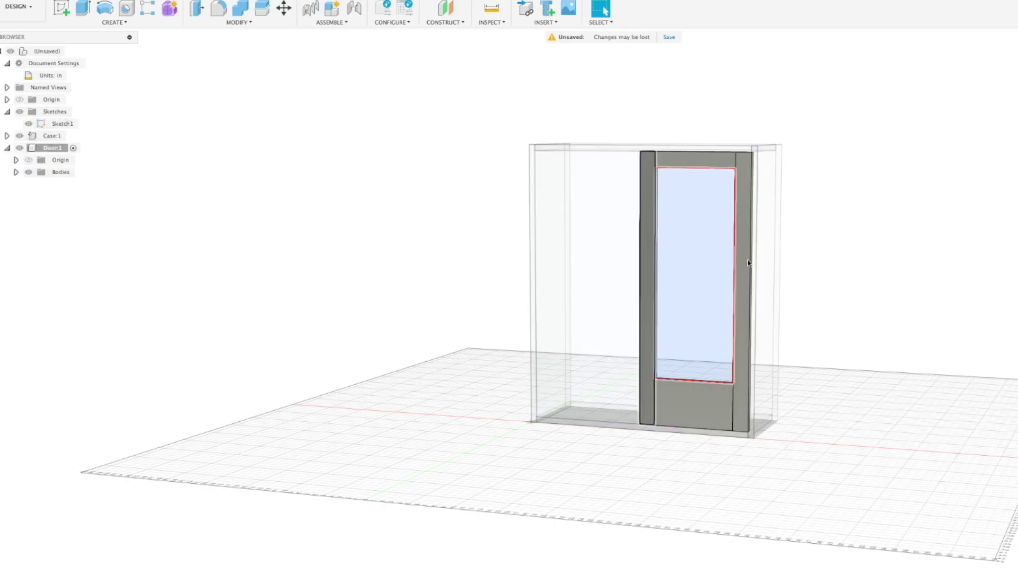
pyautogui.press('e')
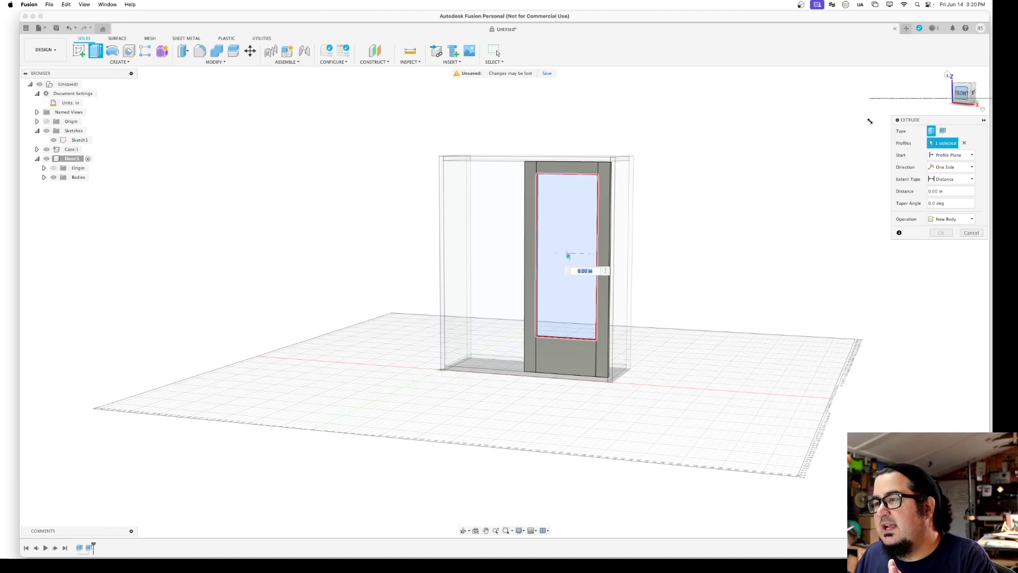
pyautogui.moveTo(961, 96); pyautogui.dragTo(937, 111)
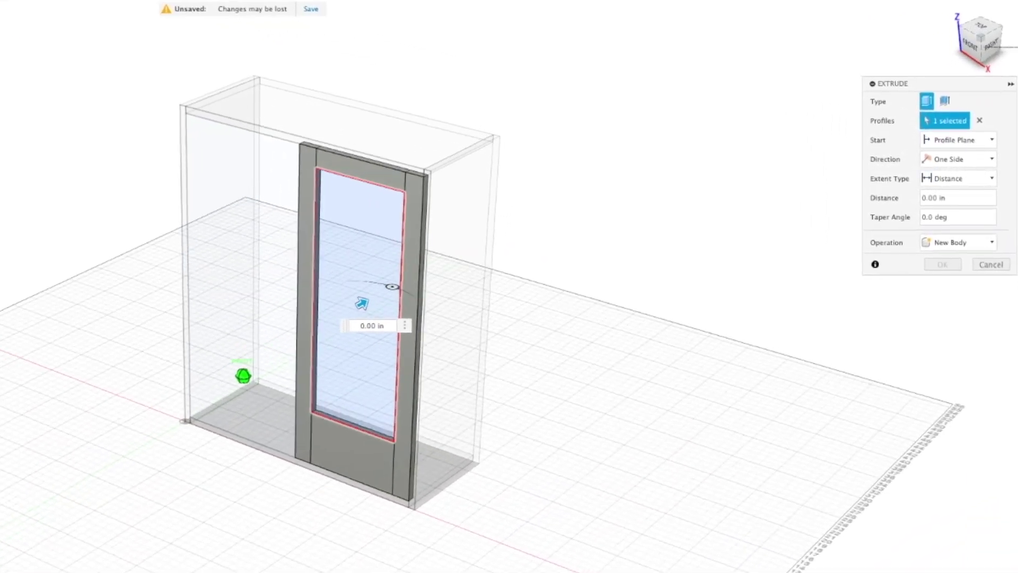
pyautogui.moveTo(972, 46); pyautogui.dragTo(943, 49)
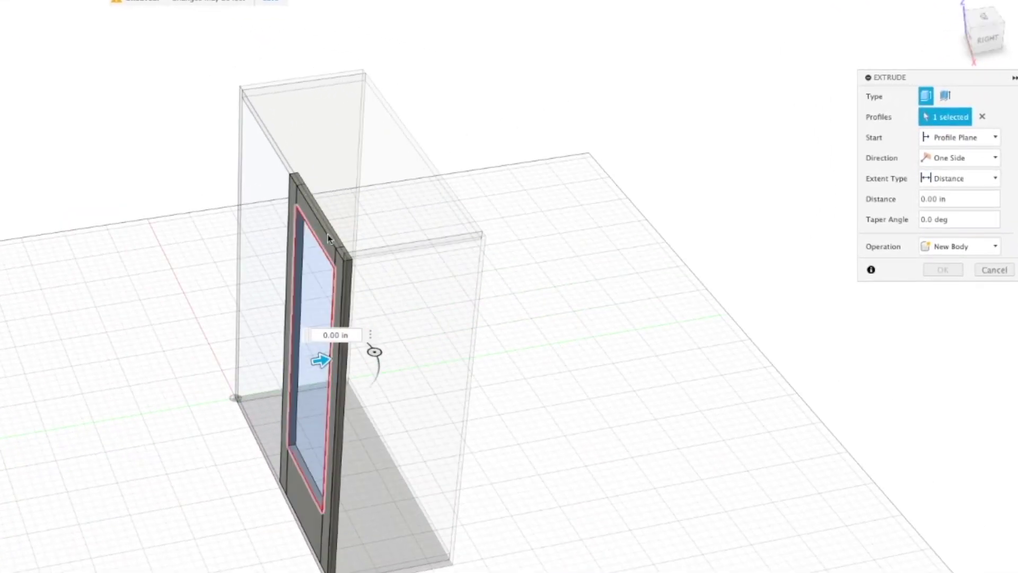
pyautogui.click(938, 138)
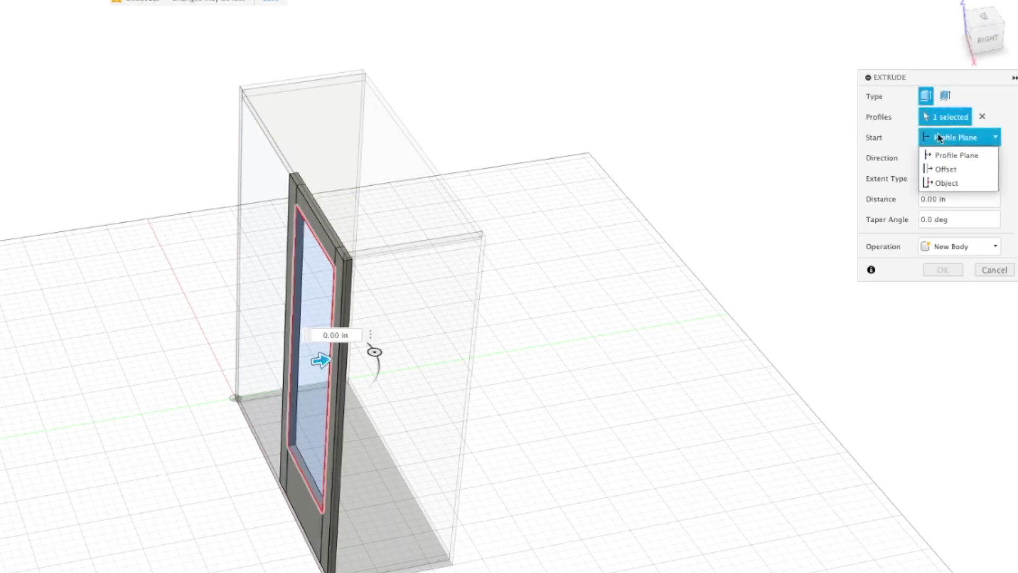
pyautogui.click(946, 170)
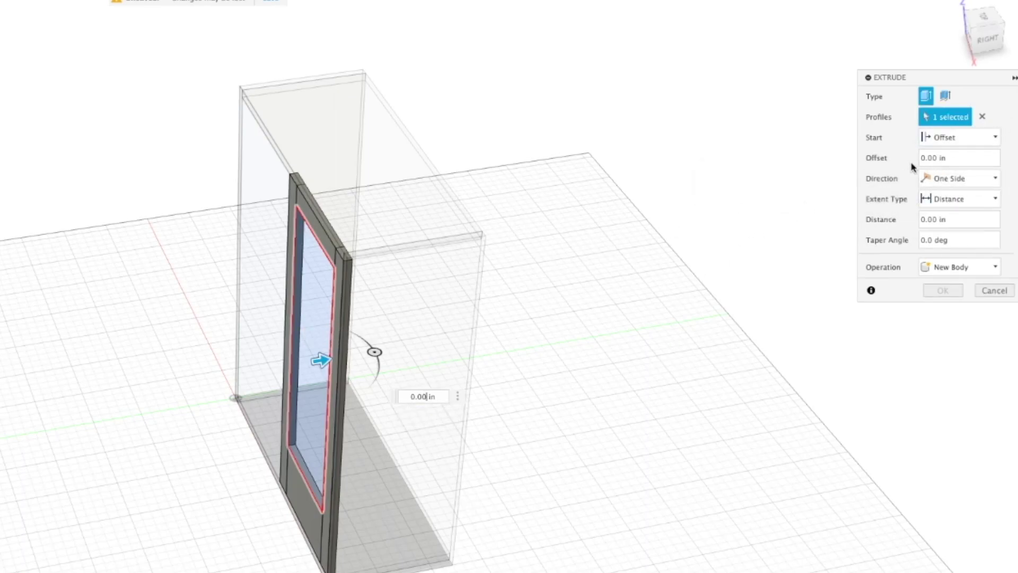
pyautogui.moveTo(920, 158); pyautogui.dragTo(933, 156)
pyautogui.press('BackSpace')
pyautogui.write('.25')
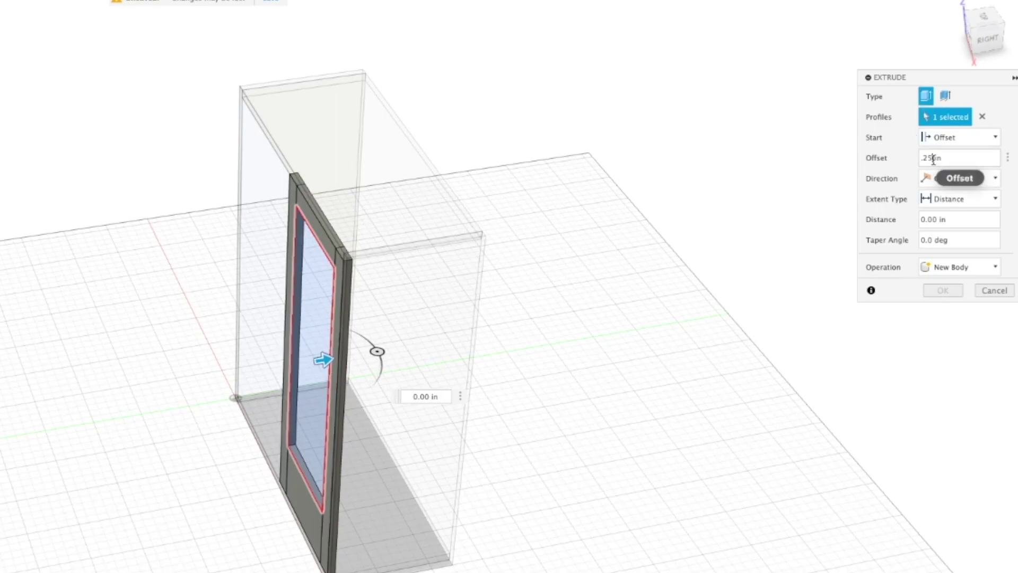
# Try CaseThickness/3 as the panel extrusion's start offset.
pyautogui.moveTo(933, 158); pyautogui.dragTo(892, 158)
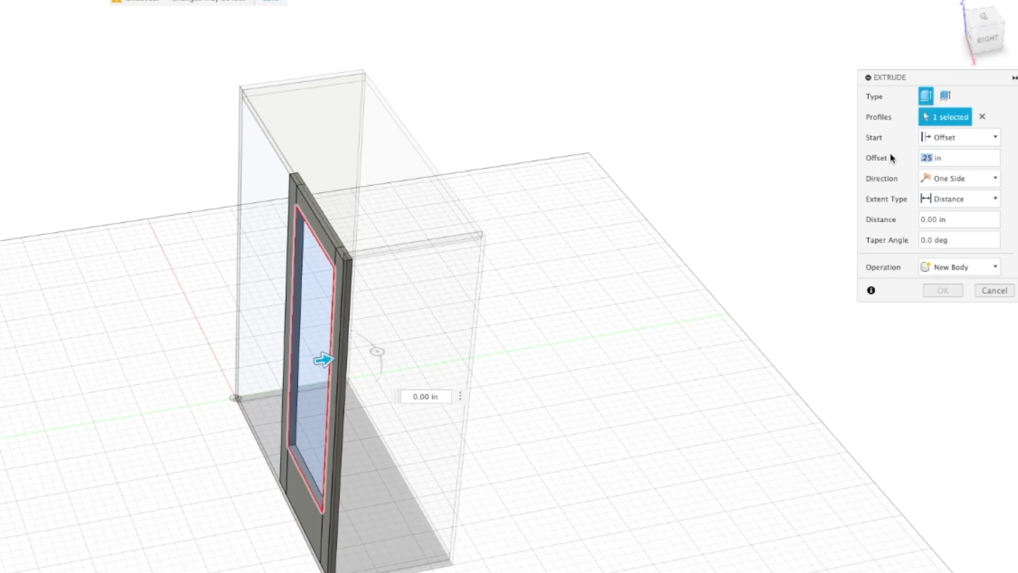
pyautogui.write('ca')
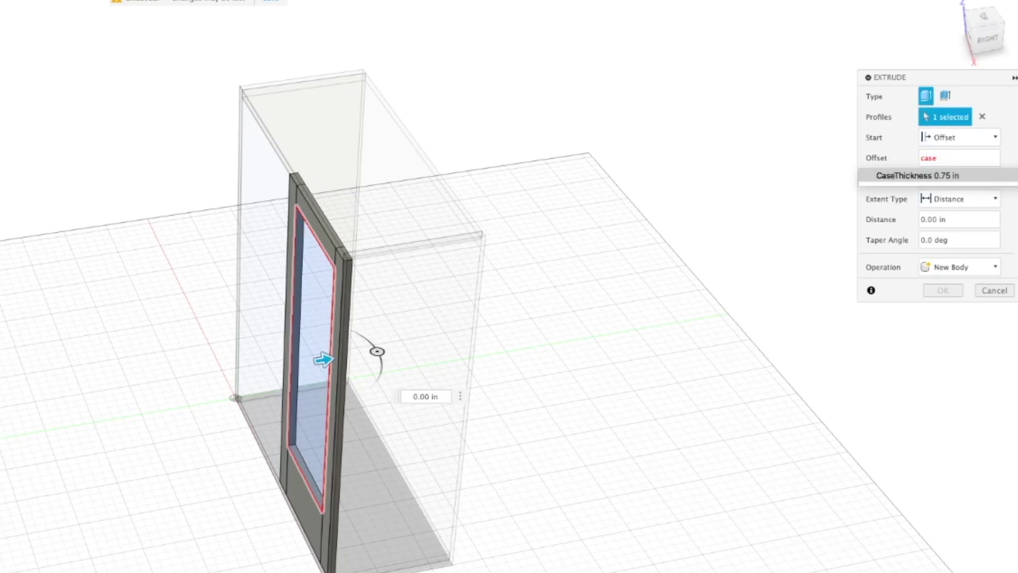
pyautogui.write('se')
pyautogui.press('Return')
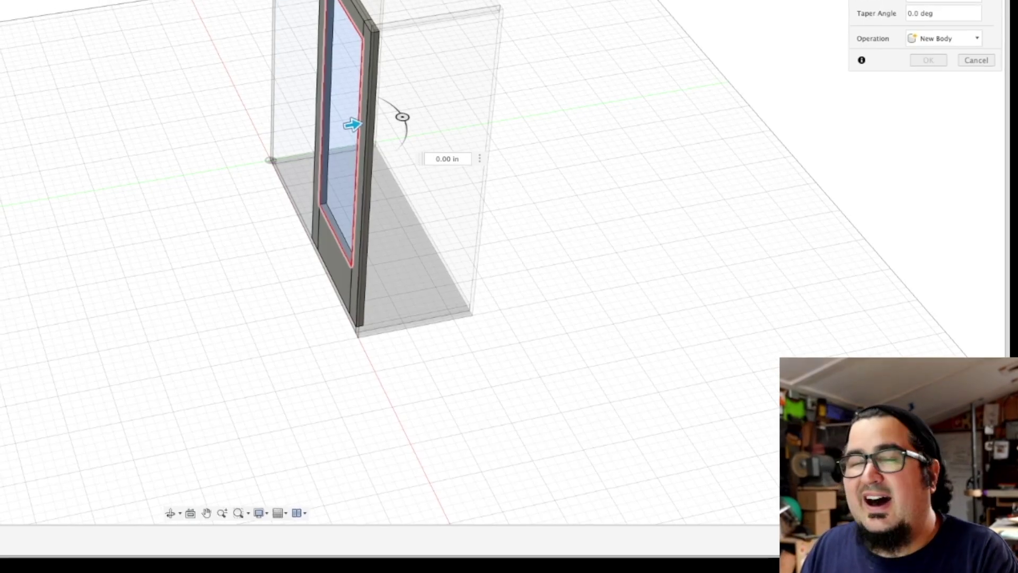
# Set the panel extrusion's start offset to .25.
pyautogui.doubleClick(938, 88)
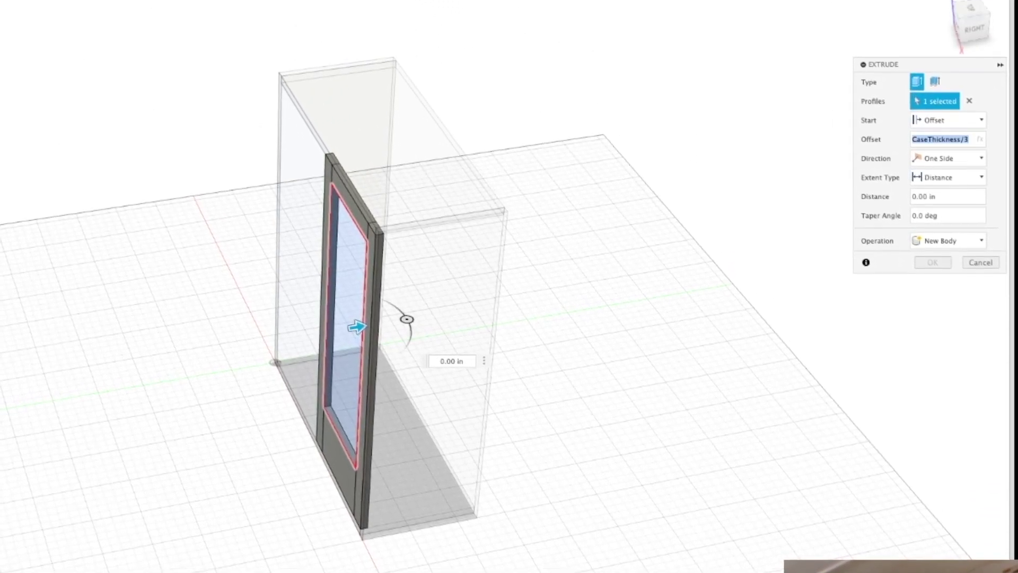
pyautogui.write('.25')
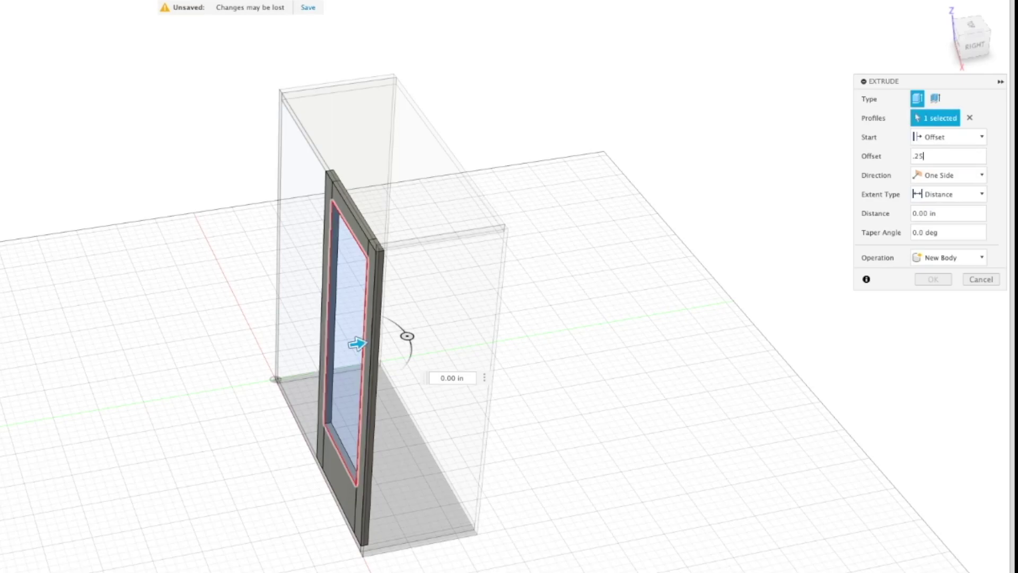
pyautogui.press('Tab')
# Extrude the panel up to the back face of the door stile as a new body.
pyautogui.keyDown('shift'); pyautogui.moveTo(240, 369); pyautogui.dragTo(299, 370, button='middle'); pyautogui.keyUp('shift')
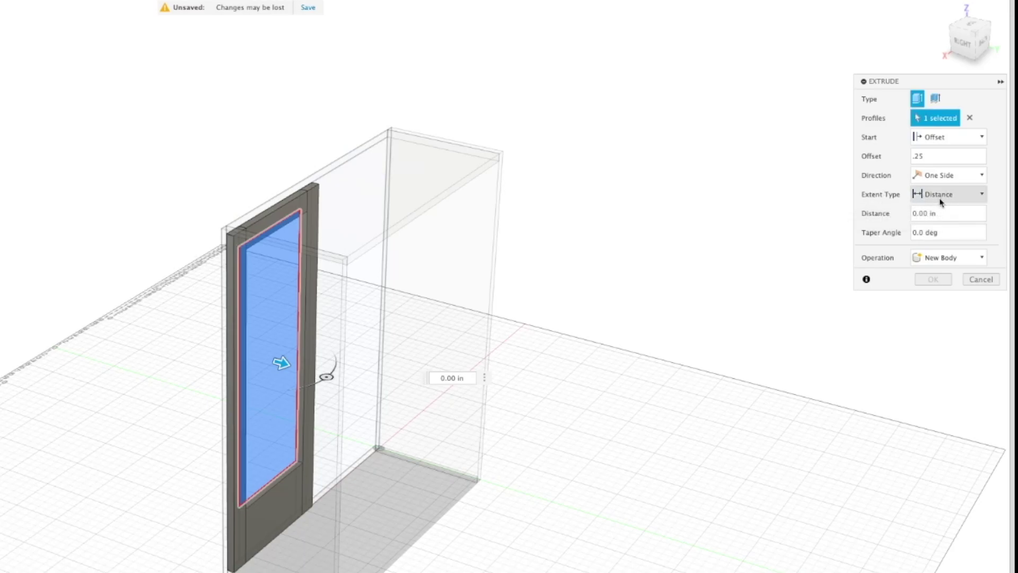
pyautogui.click(940, 201)
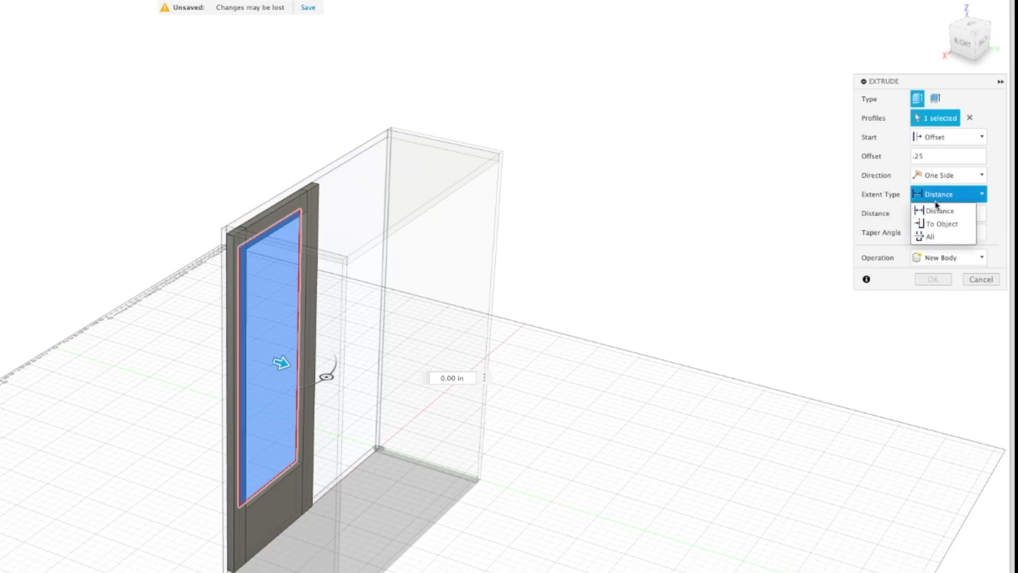
pyautogui.click(930, 224)
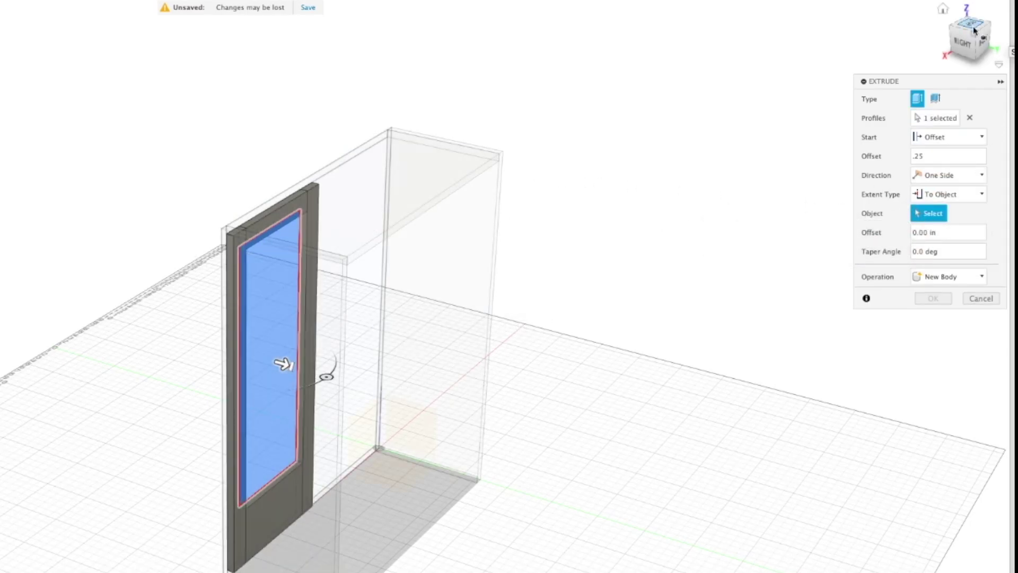
pyautogui.moveTo(979, 32); pyautogui.dragTo(965, 31)
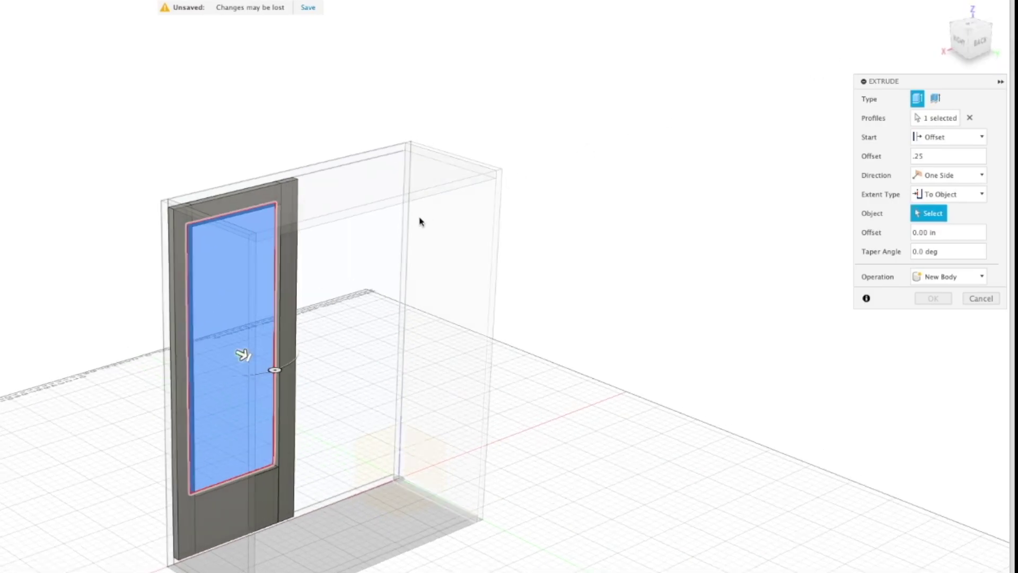
pyautogui.scroll(5, 290, 269)
pyautogui.click(285, 254)
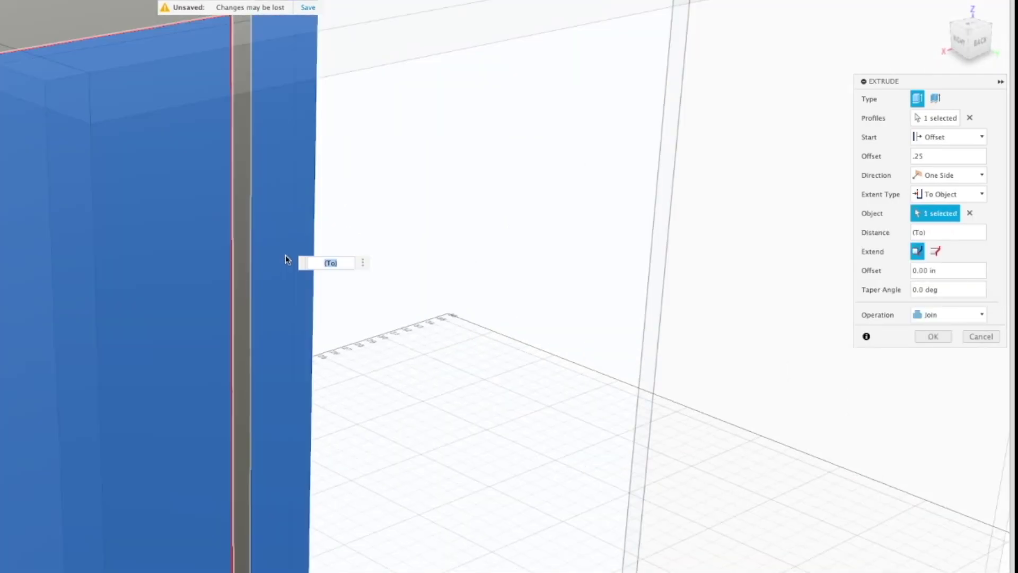
pyautogui.click(953, 315)
pyautogui.click(941, 370)
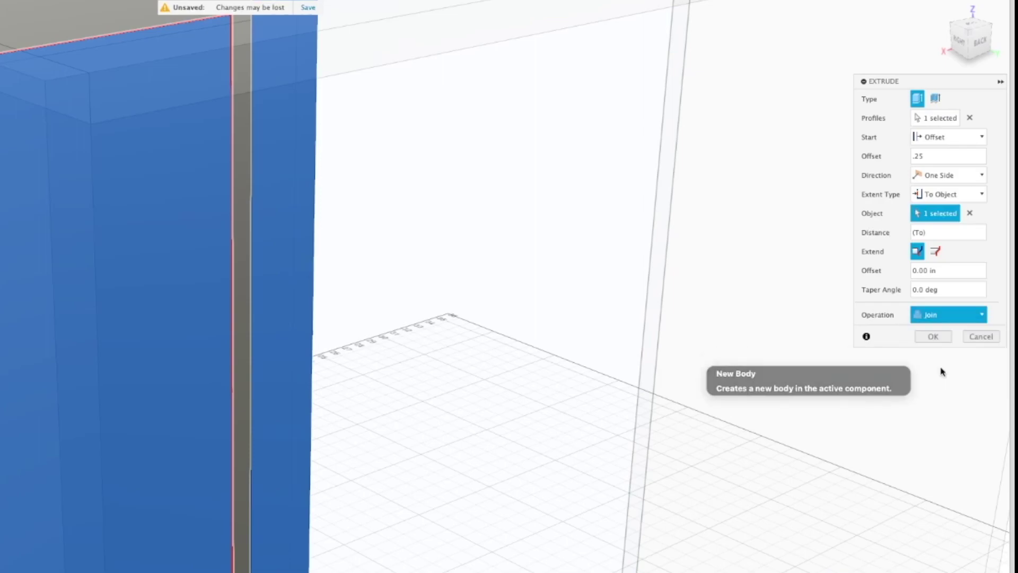
pyautogui.click(931, 335)
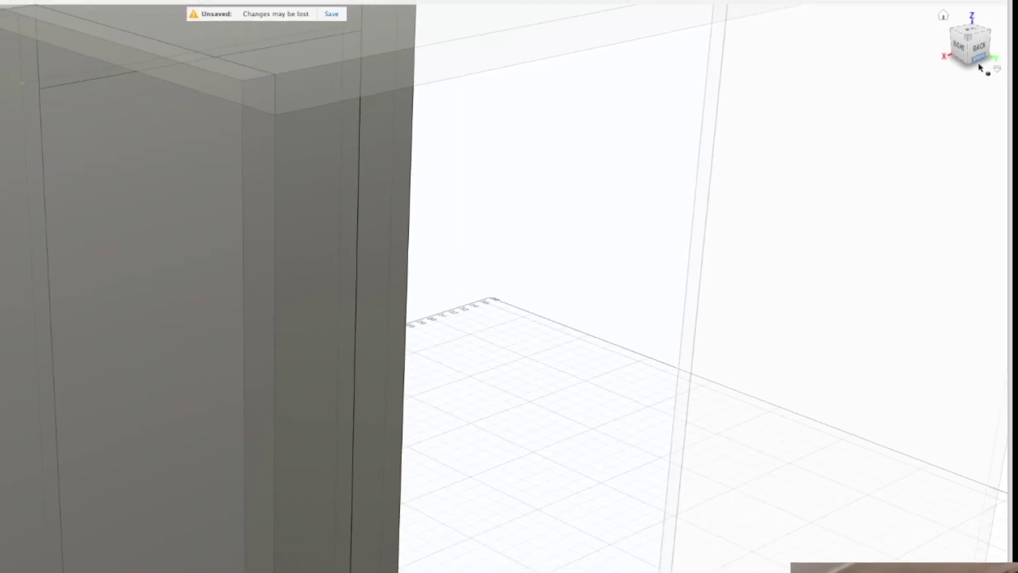
# Inspect the Door component's bodies by hiding and showing them individually, leaving them all visible.
pyautogui.moveTo(980, 68); pyautogui.dragTo(960, 84)
pyautogui.moveTo(763, 118); pyautogui.dragTo(702, 276, button='middle')
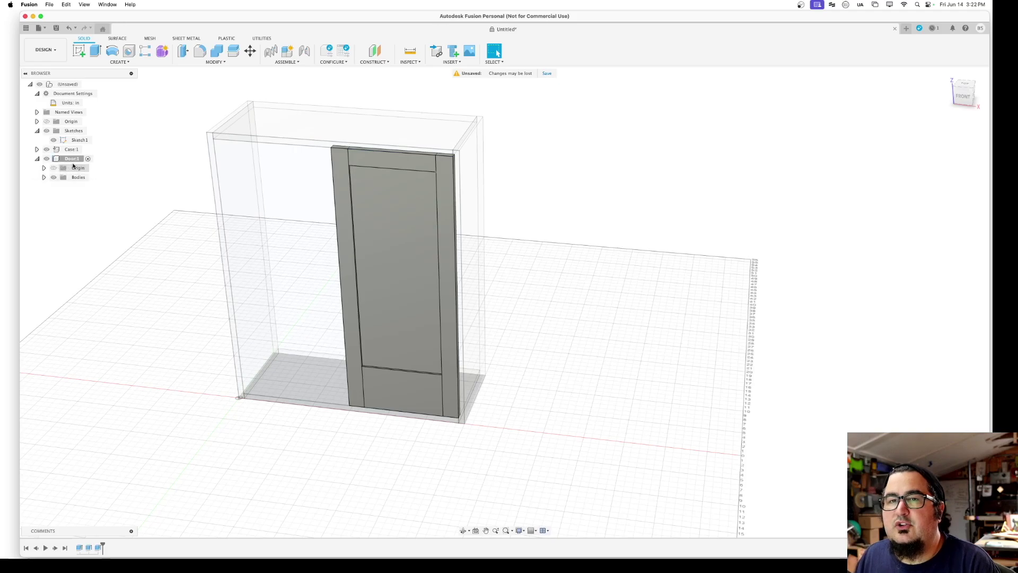
pyautogui.click(43, 177)
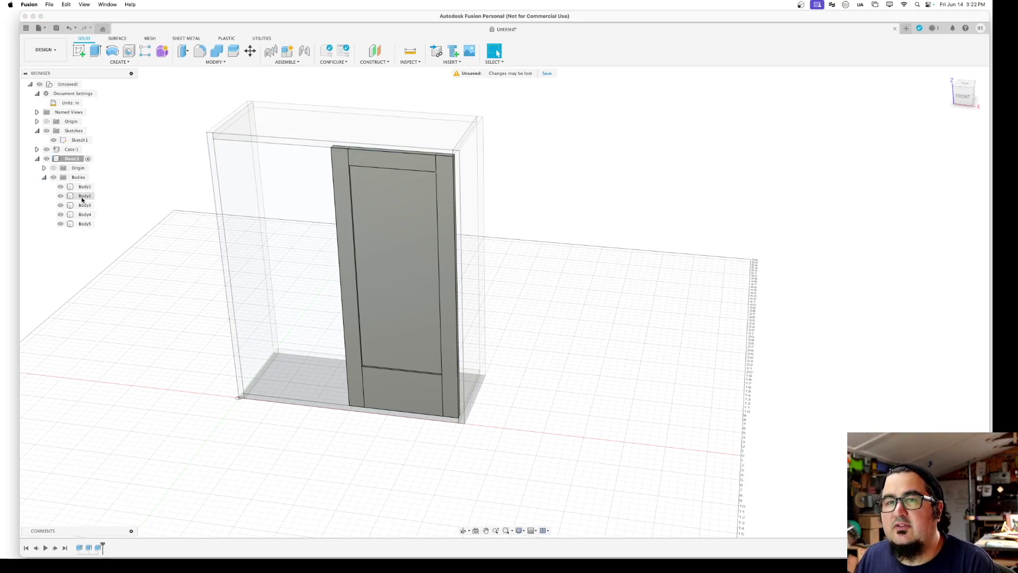
pyautogui.click(60, 223)
pyautogui.click(60, 224)
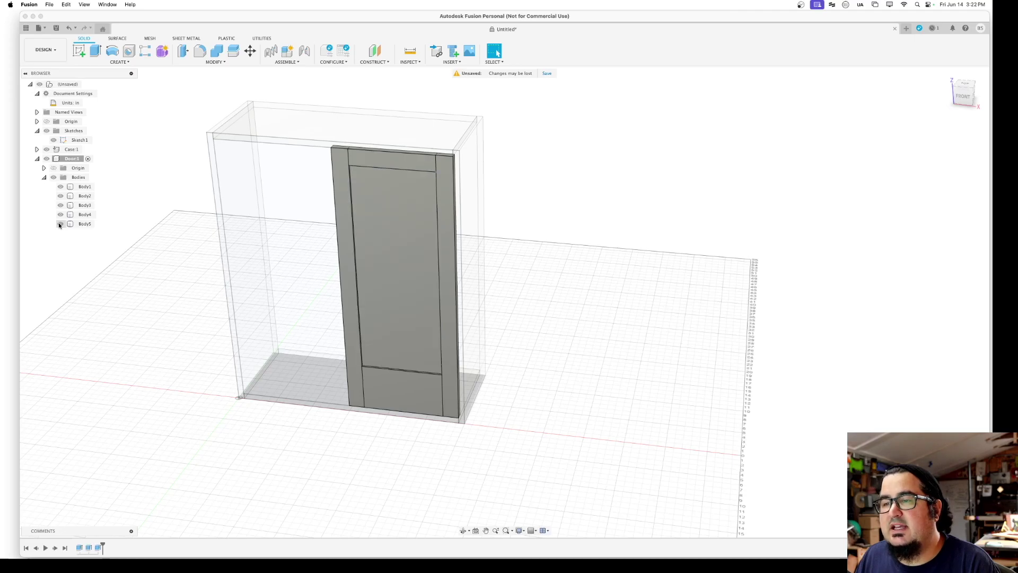
pyautogui.click(60, 214)
pyautogui.click(60, 205)
pyautogui.click(60, 196)
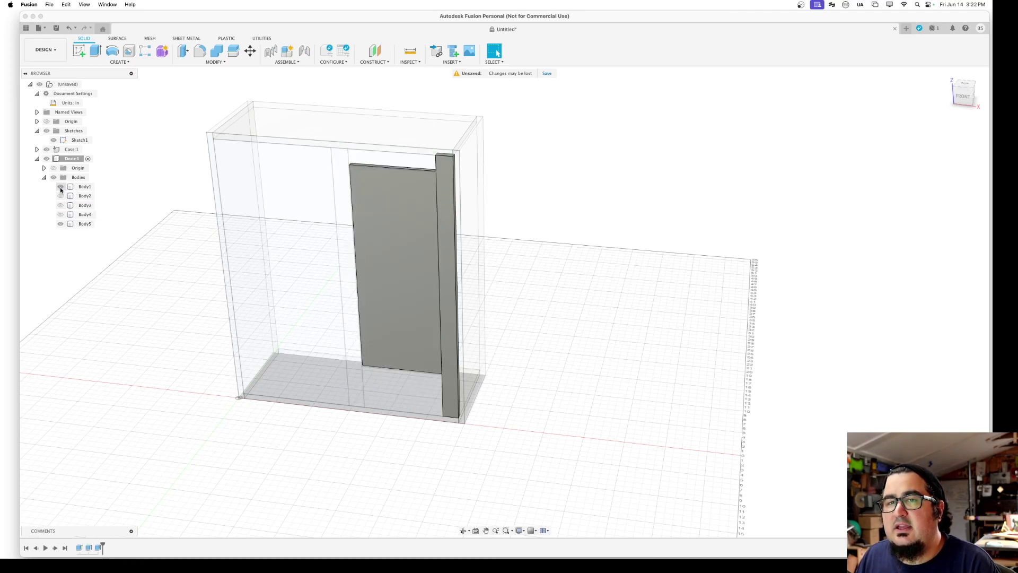
pyautogui.click(60, 187)
pyautogui.click(60, 214)
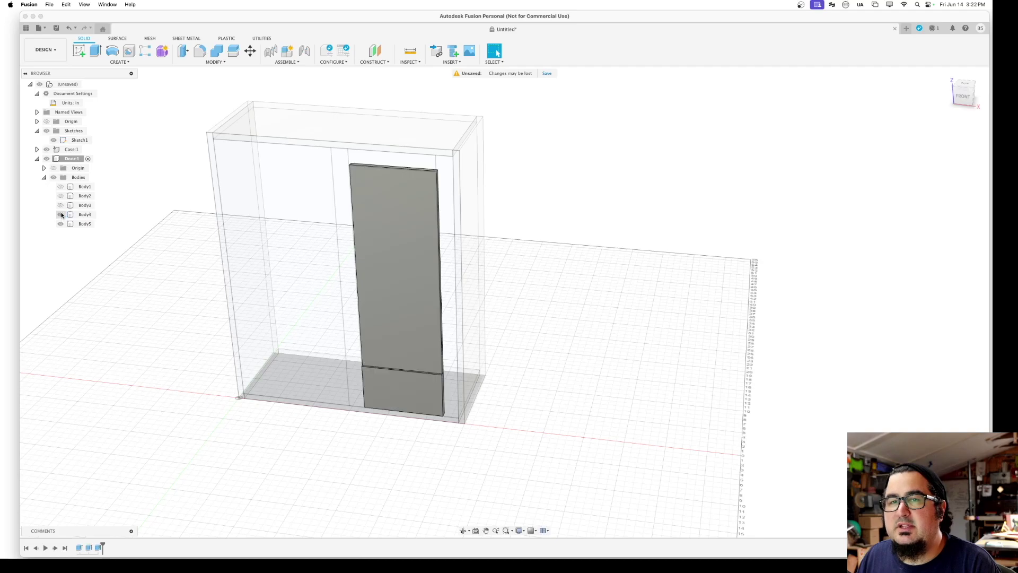
pyautogui.click(60, 205)
pyautogui.click(60, 196)
pyautogui.click(59, 187)
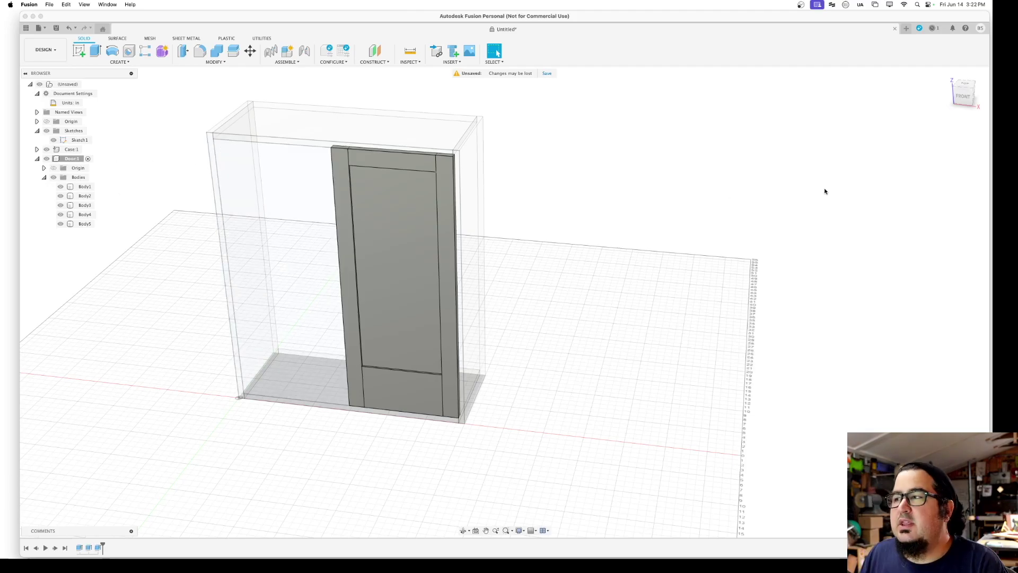
# Activate the top-level component of the design so both the case and the door are editable.
pyautogui.keyDown('shift'); pyautogui.moveTo(504, 302); pyautogui.dragTo(210, 102, button='middle'); pyautogui.keyUp('shift')
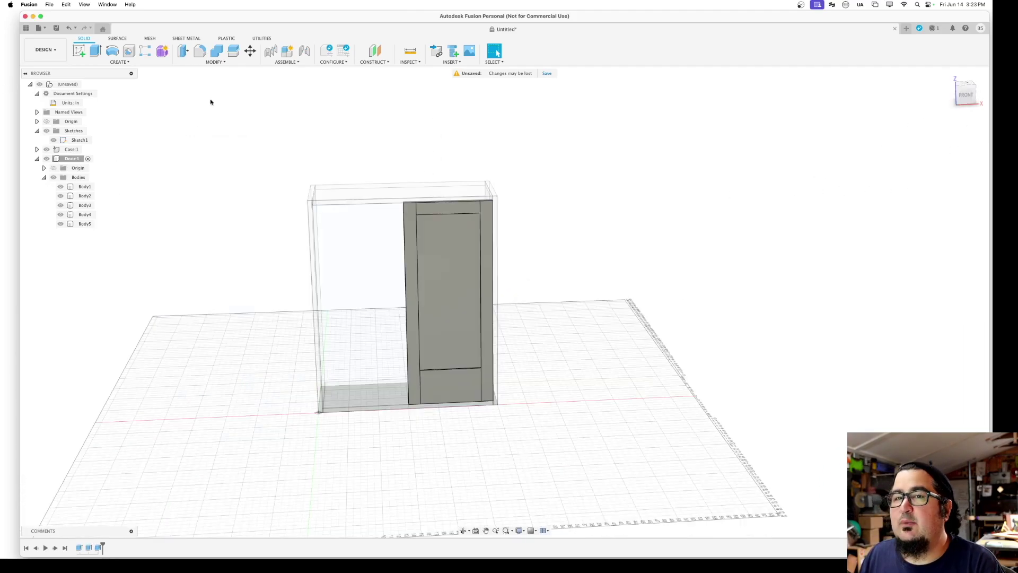
pyautogui.click(87, 84)
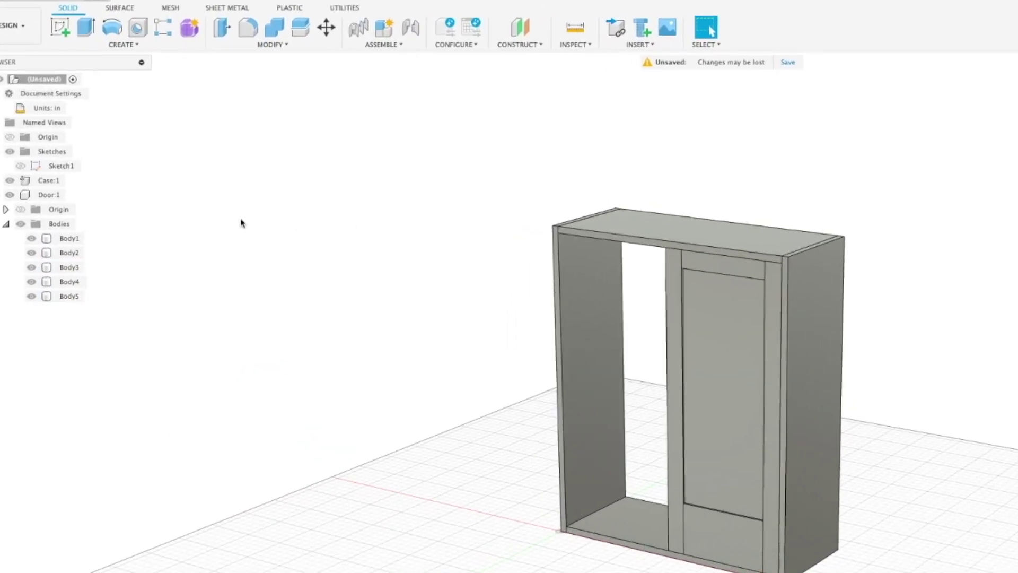
# Try mirroring the Door component across the case's right side face, an origin plane and the case's left side face.
pyautogui.click(114, 43)
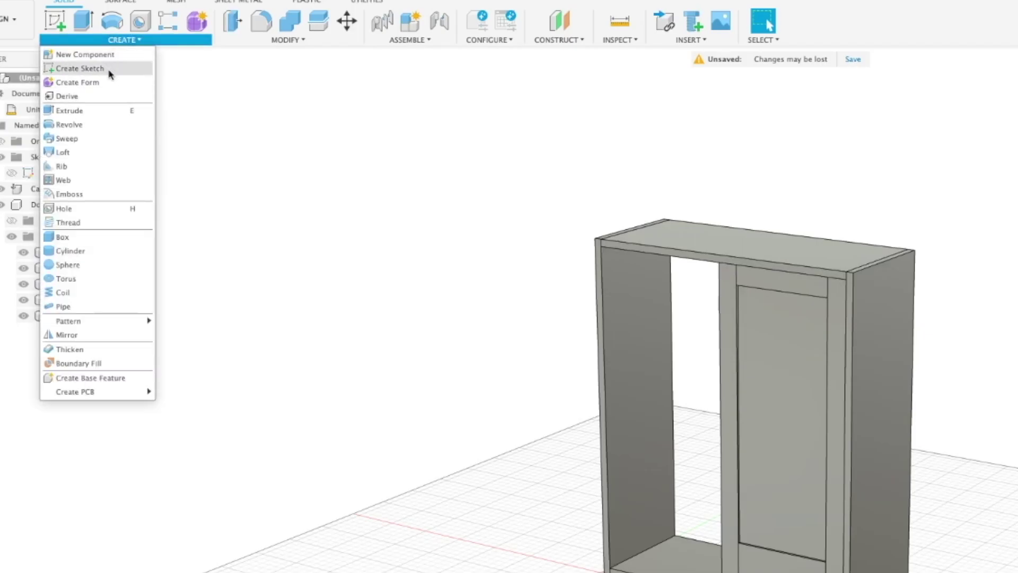
pyautogui.click(85, 334)
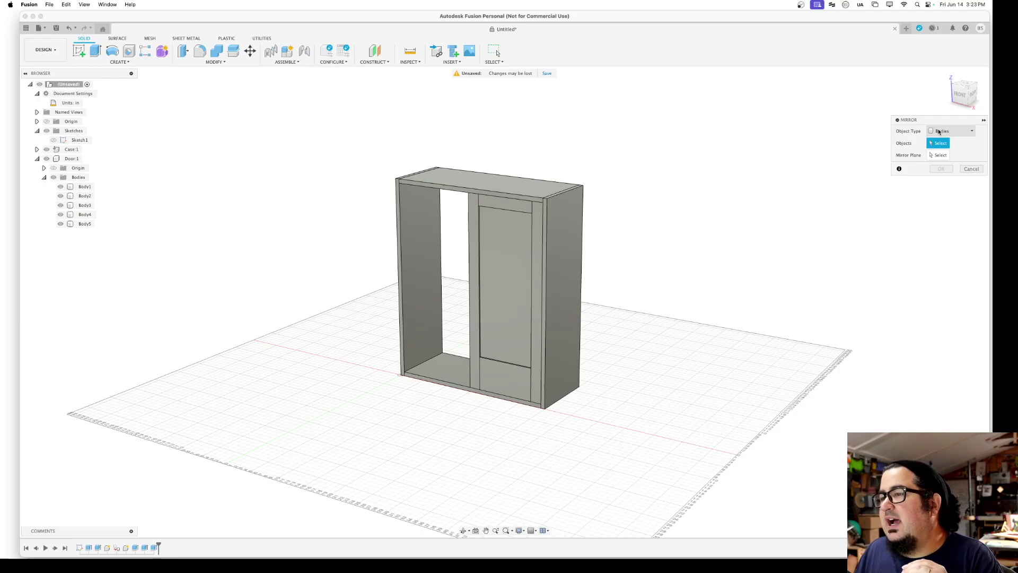
pyautogui.click(938, 131)
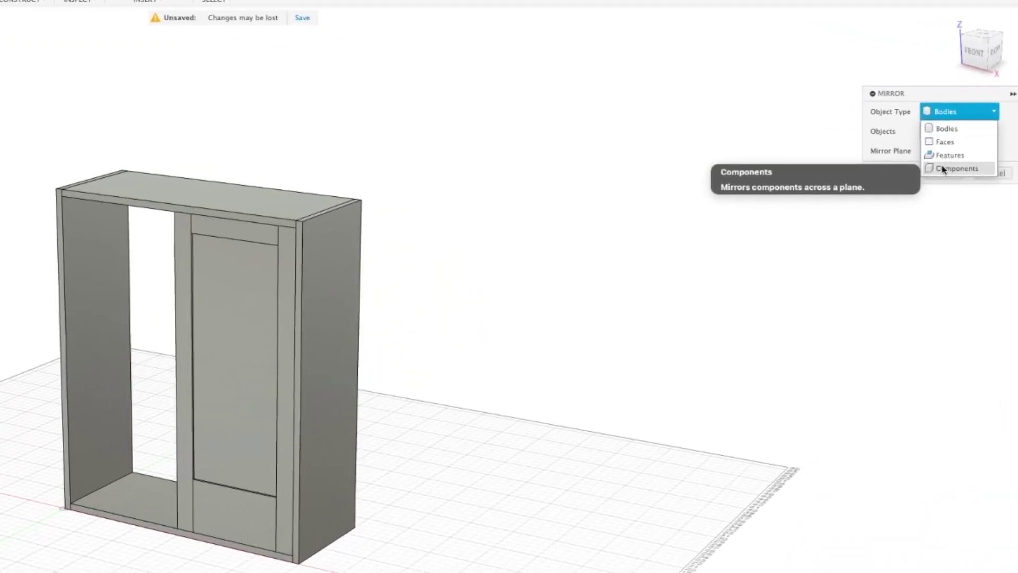
pyautogui.click(938, 167)
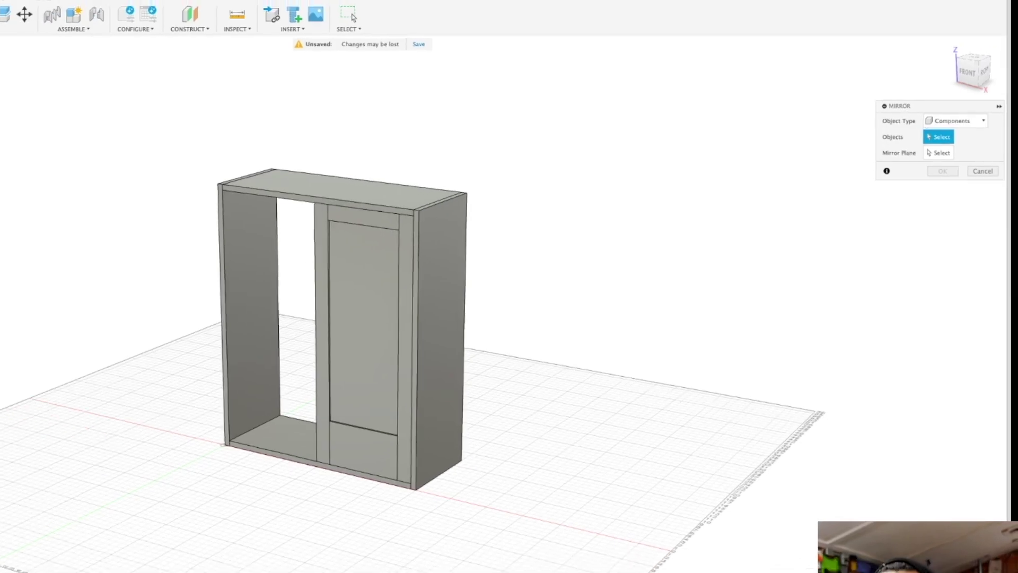
pyautogui.click(71, 159)
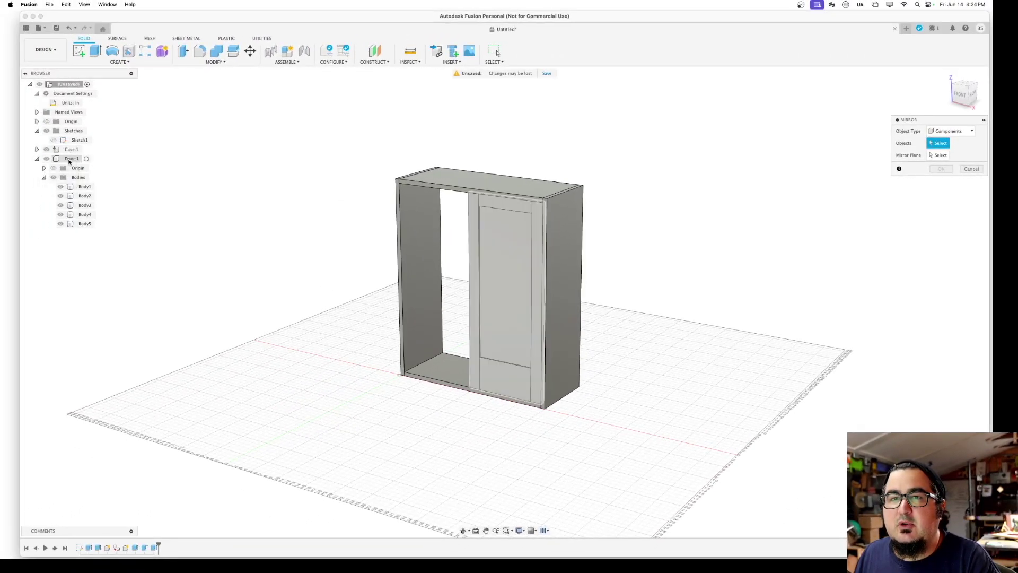
pyautogui.click(937, 154)
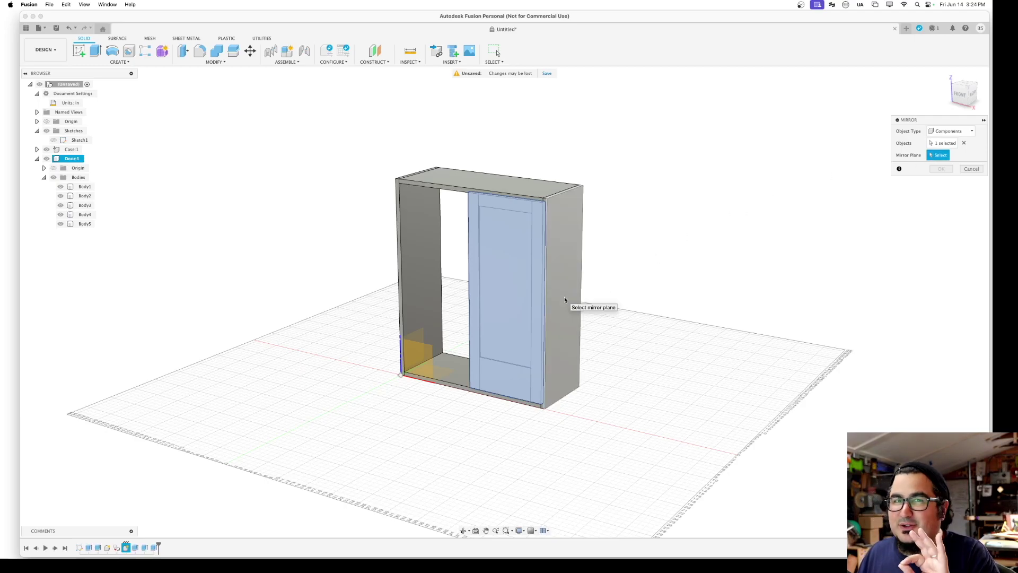
pyautogui.moveTo(957, 101)
pyautogui.mouseDown()
pyautogui.moveTo(977, 101)
pyautogui.moveTo(3, 102)
pyautogui.moveTo(960, 98)
pyautogui.mouseUp()
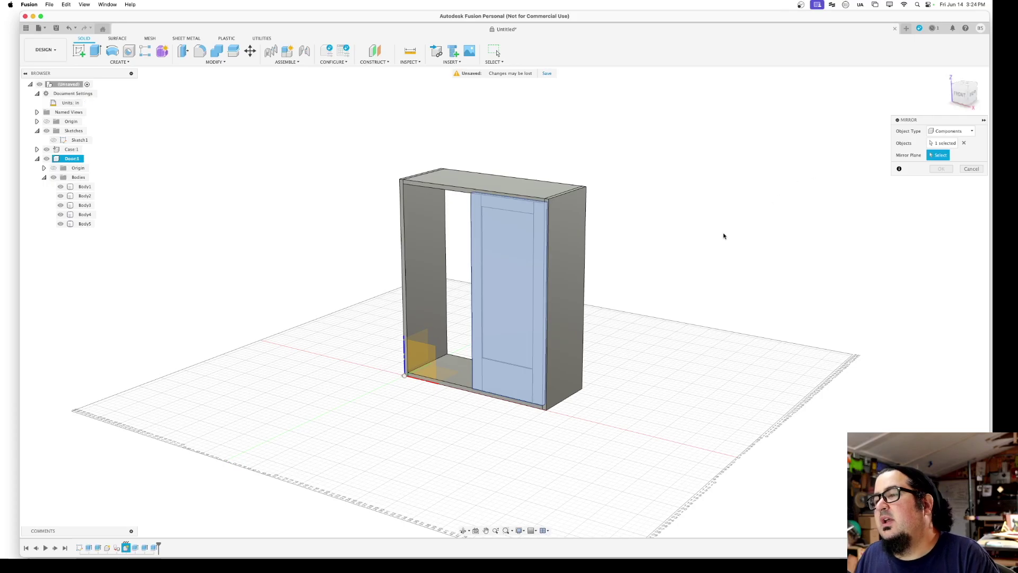
pyautogui.click(561, 245)
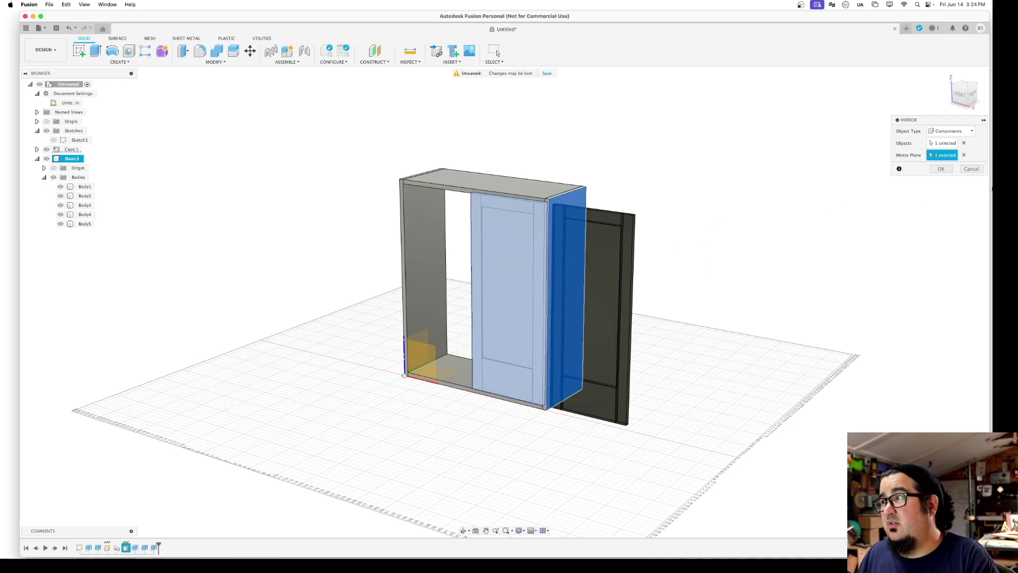
pyautogui.click(964, 155)
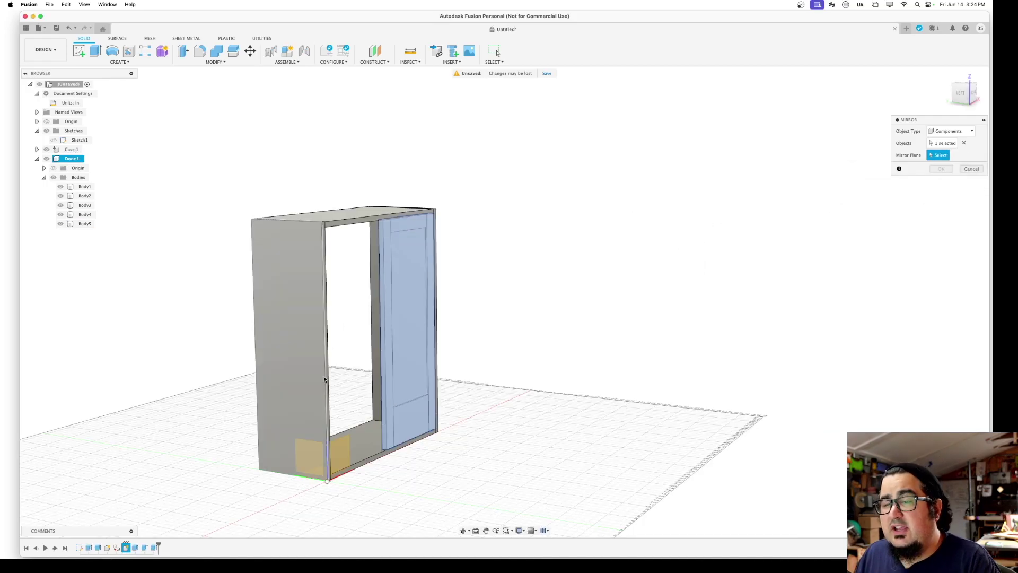
pyautogui.click(343, 455)
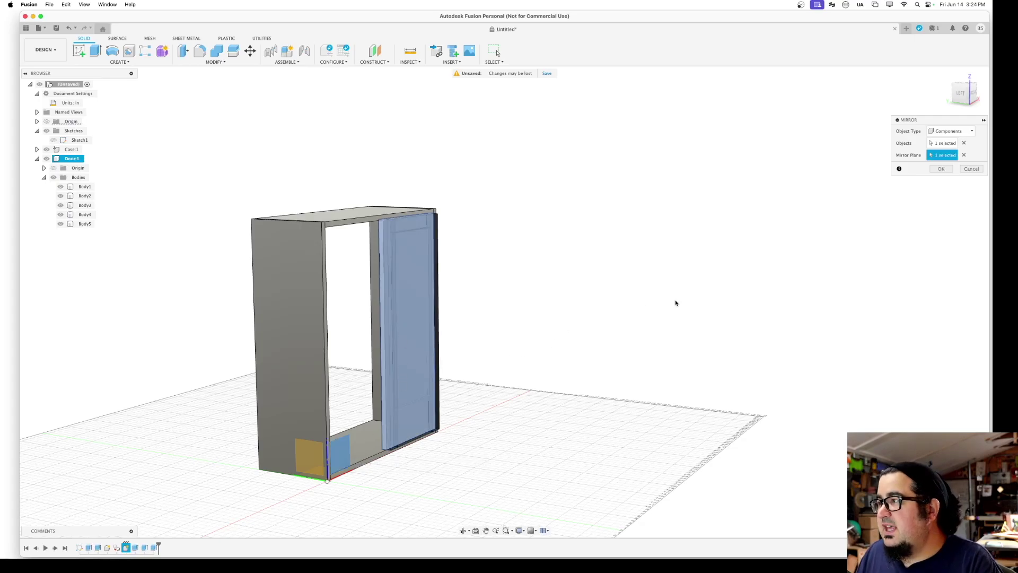
pyautogui.click(964, 155)
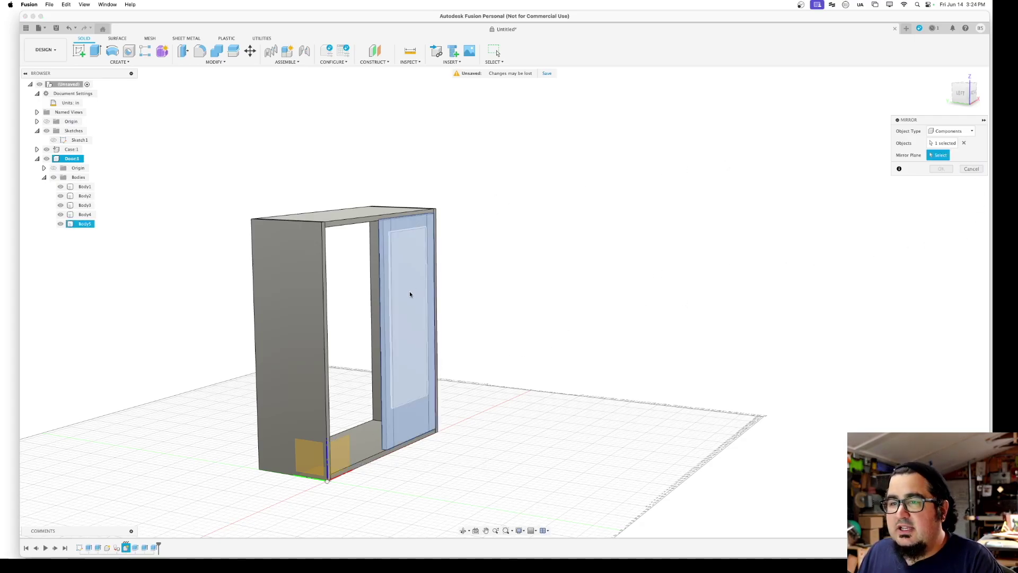
pyautogui.click(303, 321)
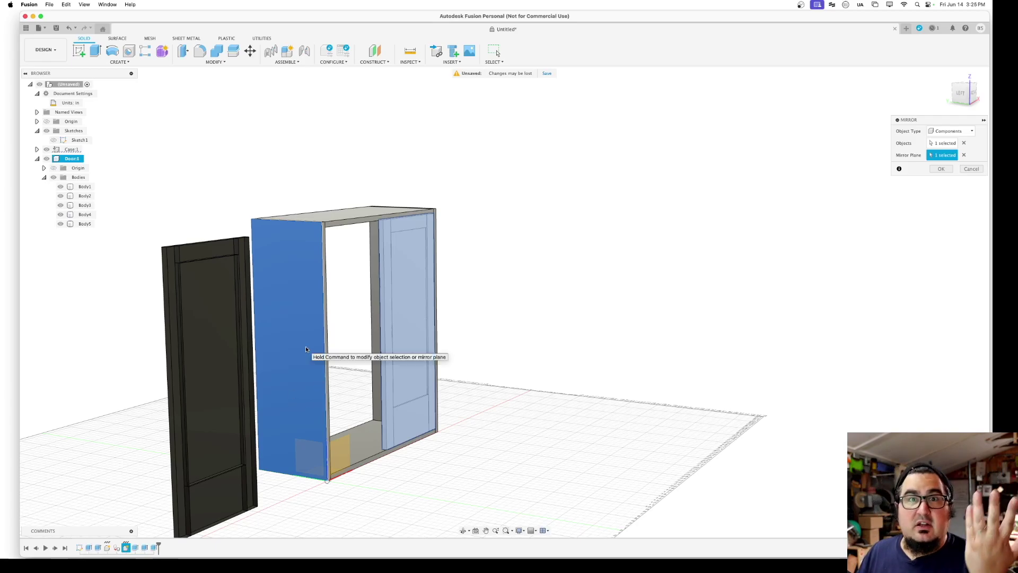
pyautogui.click(971, 169)
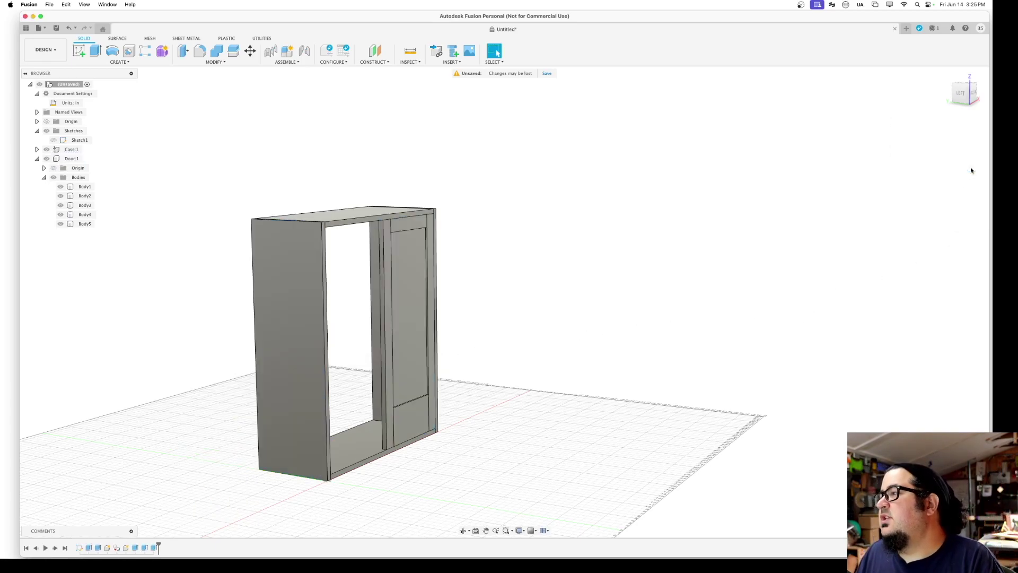
# Examine the door's inner stile edge near the middle of the cabinet opening from the front.
pyautogui.click(973, 92)
pyautogui.keyDown('shift'); pyautogui.moveTo(504, 302); pyautogui.dragTo(557, 220, button='middle'); pyautogui.keyUp('shift')
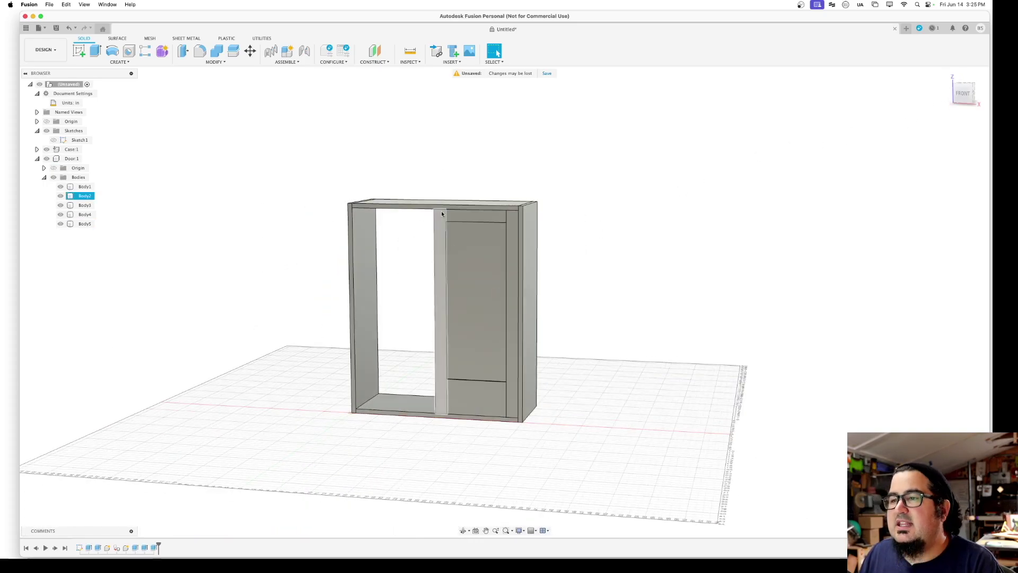
pyautogui.click(459, 226)
pyautogui.press('Escape')
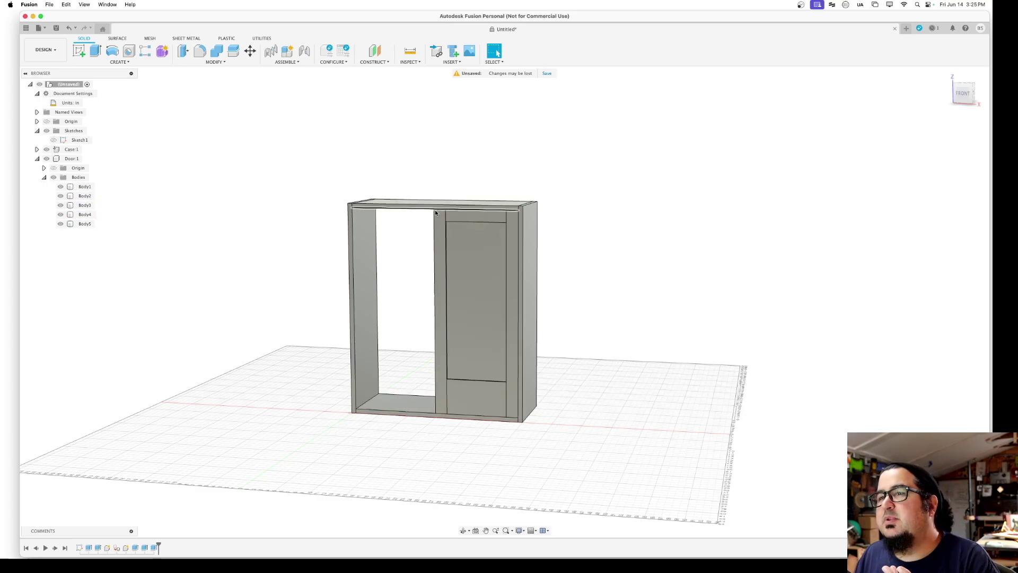
pyautogui.click(436, 211)
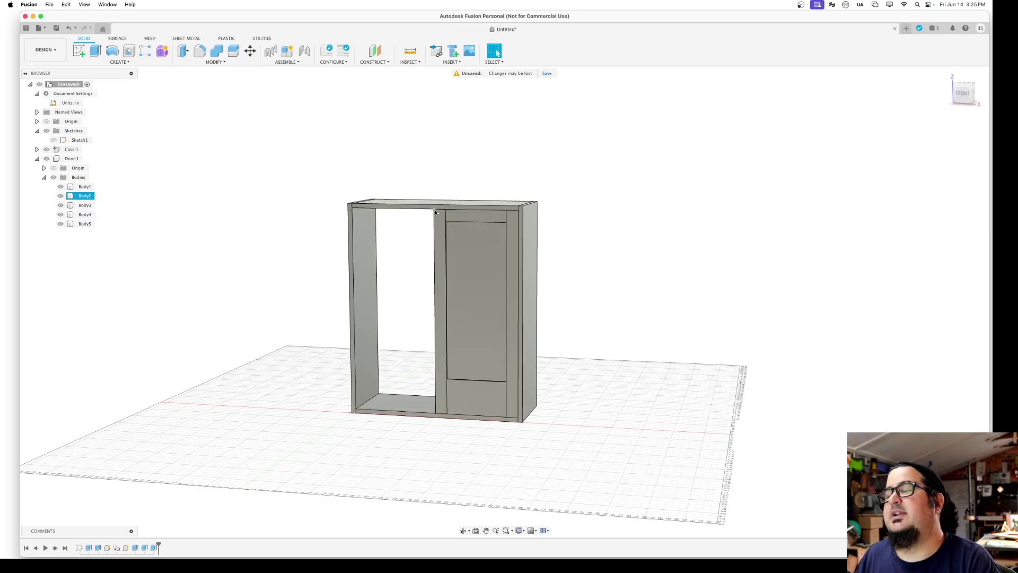
pyautogui.press('Escape')
pyautogui.click(434, 212)
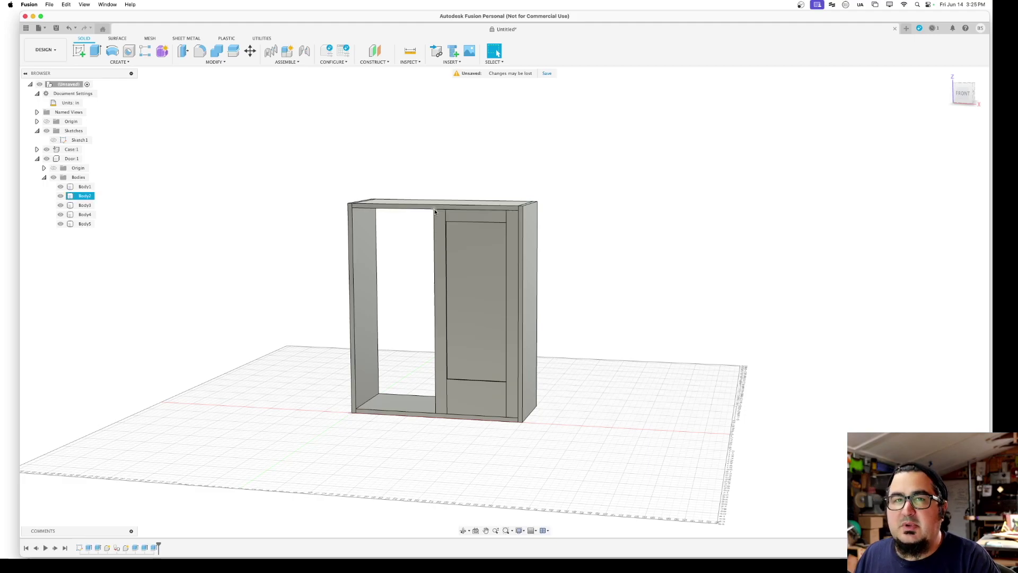
pyautogui.press('Escape')
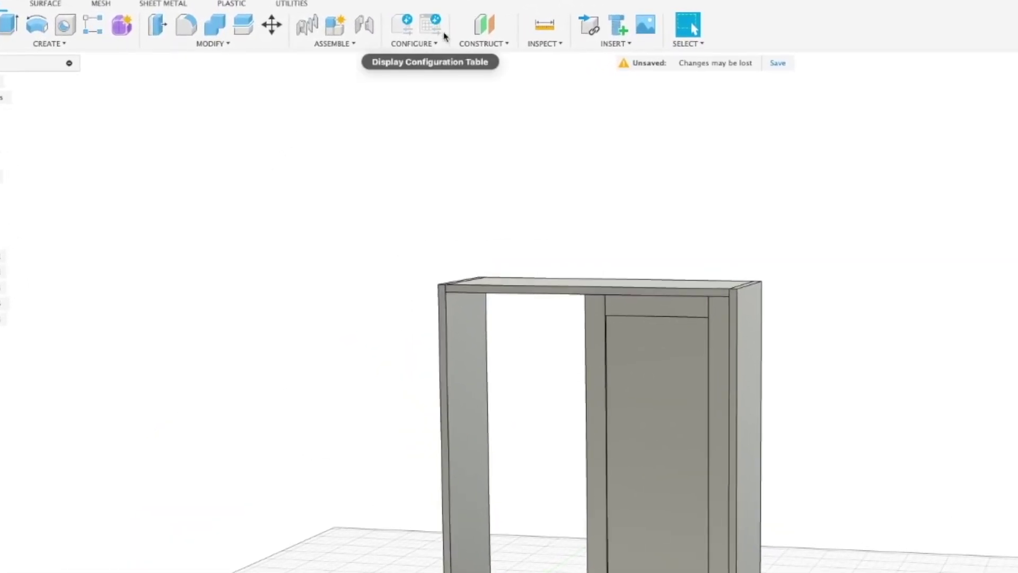
# Construct a midplane between the two outer side faces of the case.
pyautogui.click(489, 45)
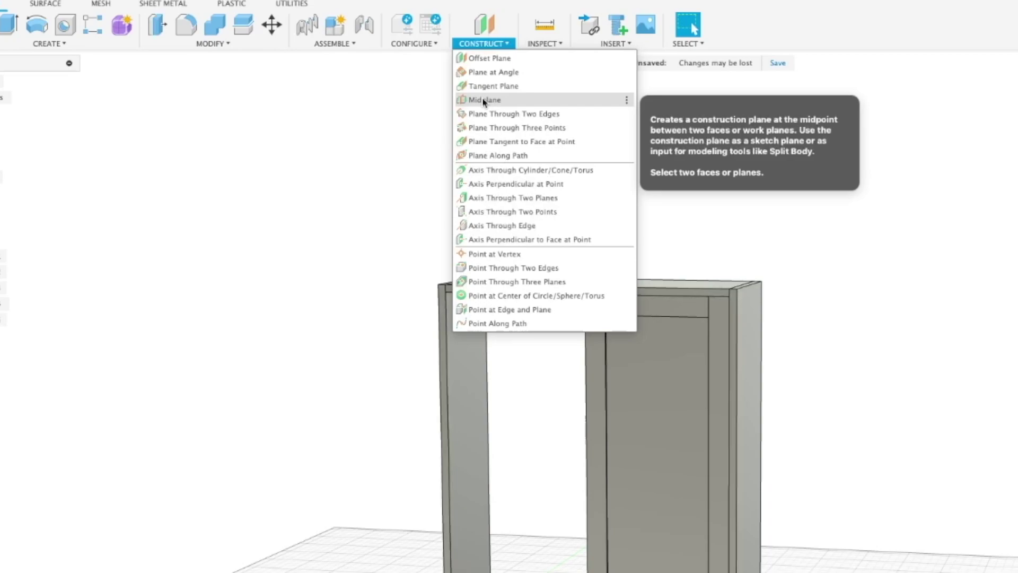
pyautogui.click(484, 101)
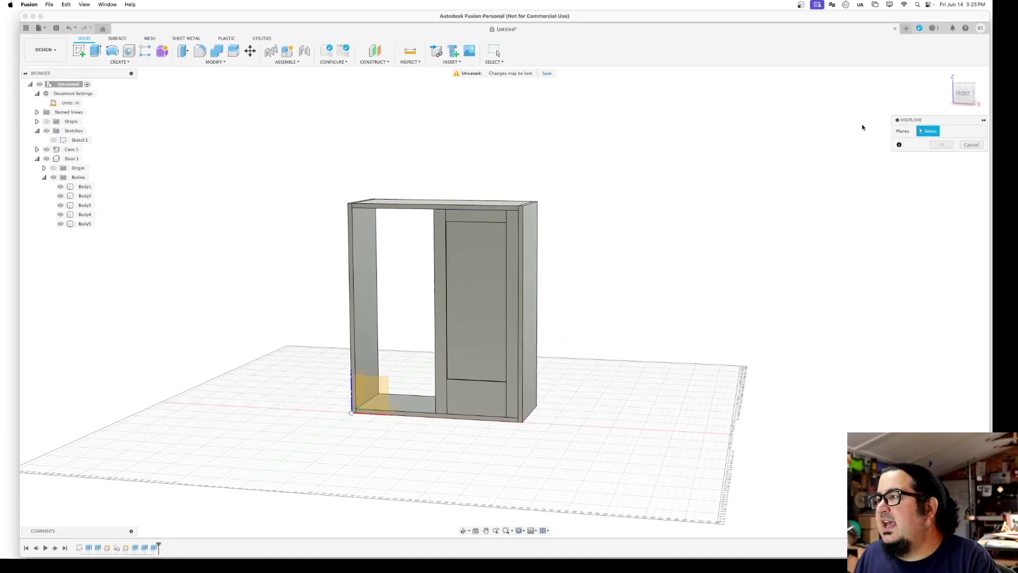
pyautogui.click(529, 270)
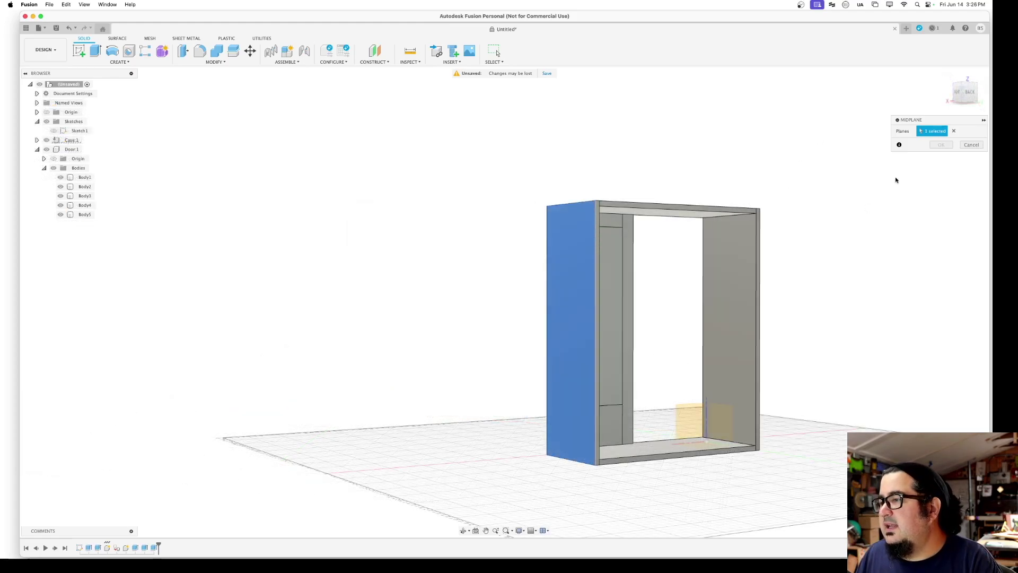
pyautogui.click(970, 98)
pyautogui.click(974, 101)
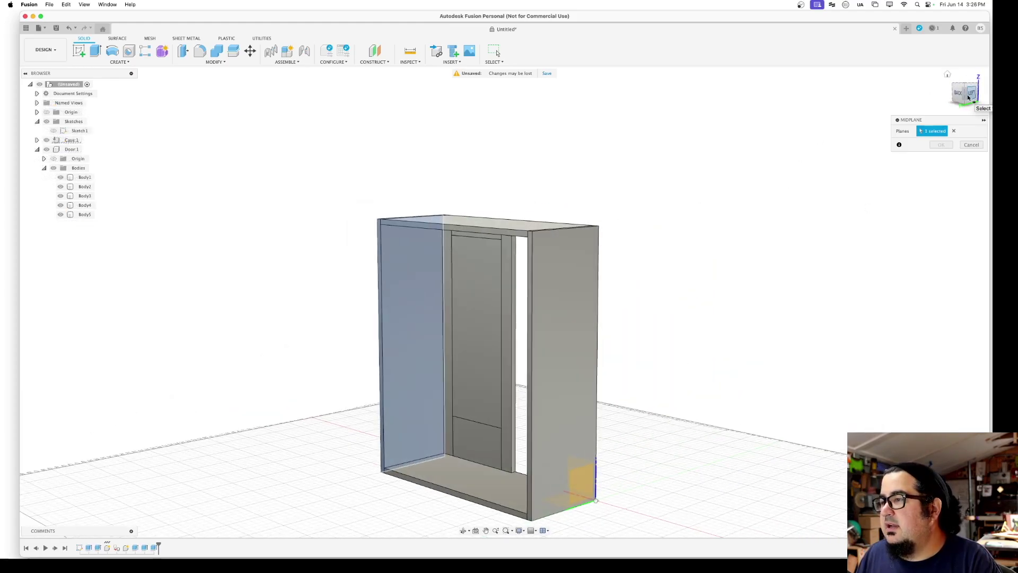
pyautogui.click(566, 281)
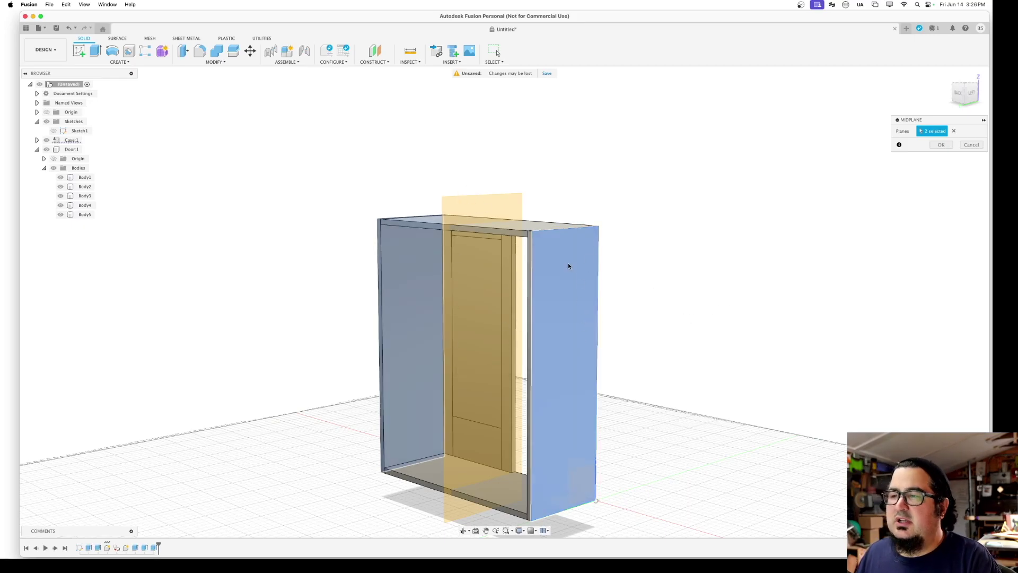
pyautogui.moveTo(964, 95); pyautogui.dragTo(928, 93)
pyautogui.click(940, 145)
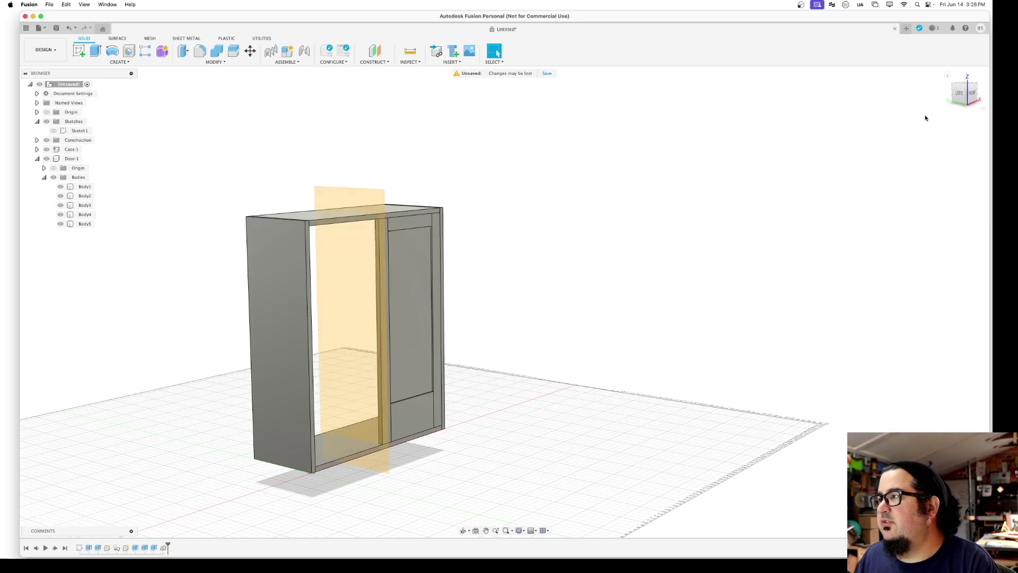
# Inspect the new construction plane by hiding and showing the Construction folder, leaving it visible.
pyautogui.moveTo(960, 93); pyautogui.dragTo(927, 93)
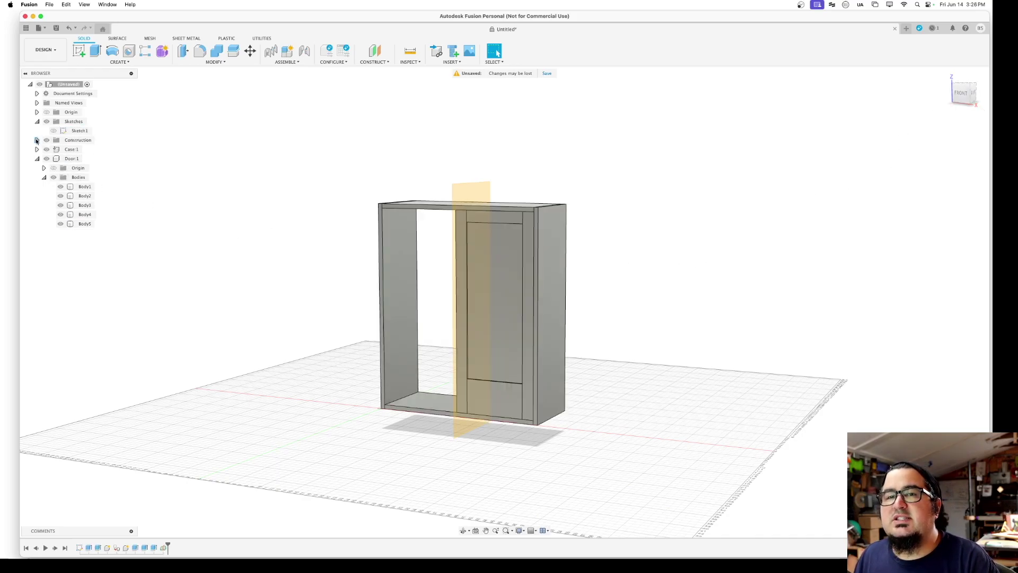
pyautogui.click(37, 140)
pyautogui.click(36, 140)
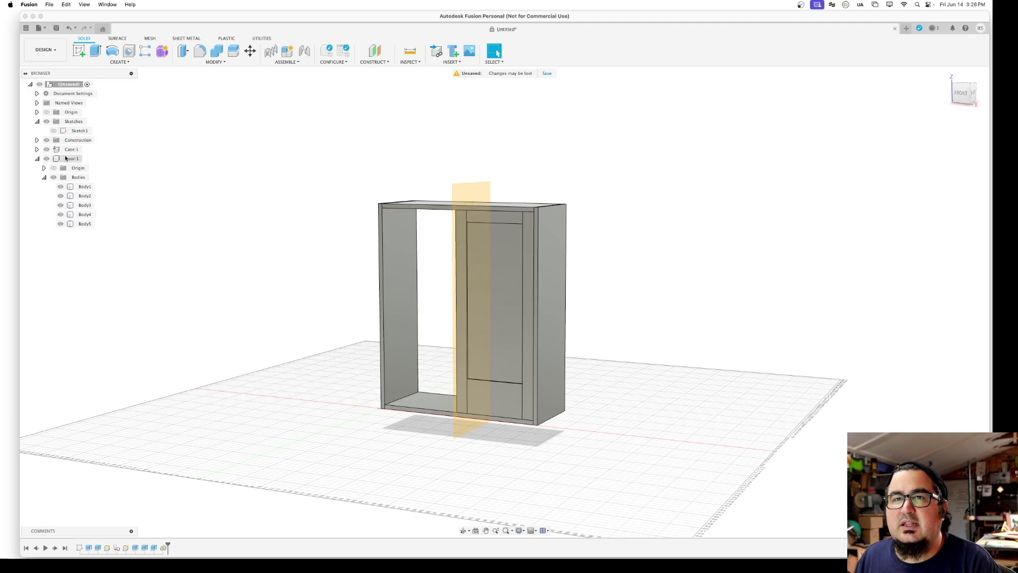
pyautogui.click(47, 140)
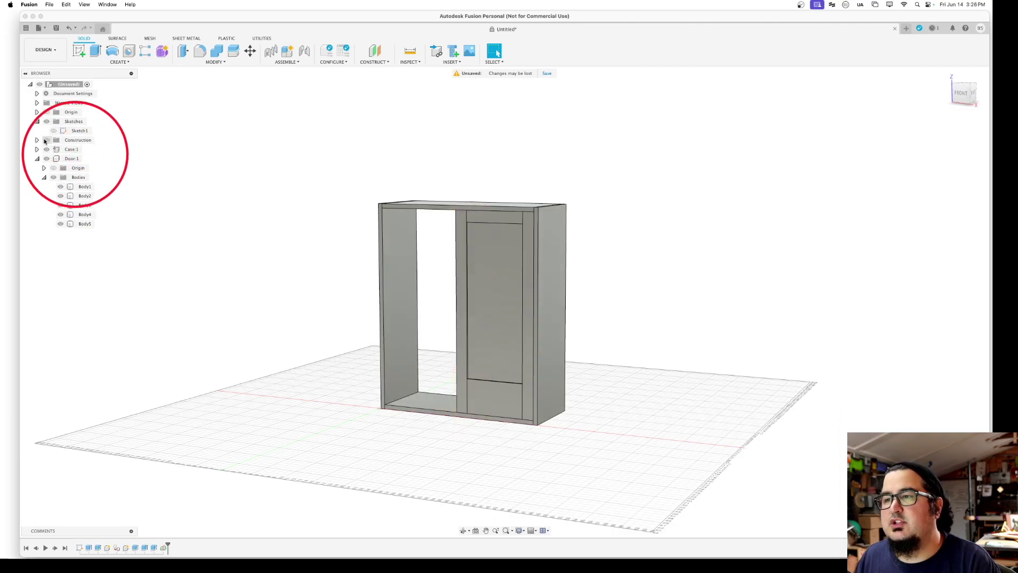
pyautogui.click(46, 140)
pyautogui.click(46, 140)
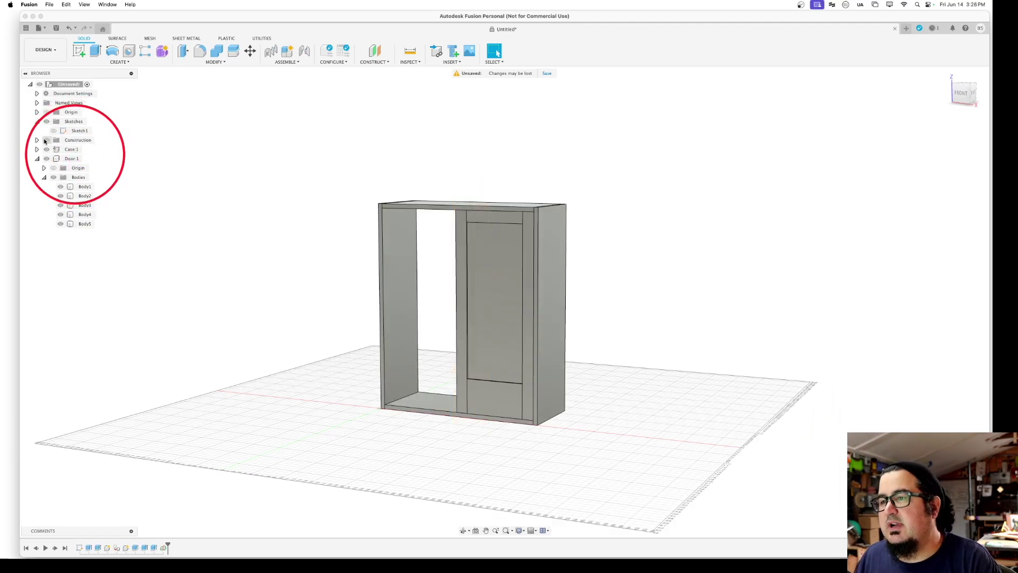
pyautogui.click(46, 139)
pyautogui.click(47, 140)
pyautogui.click(47, 140)
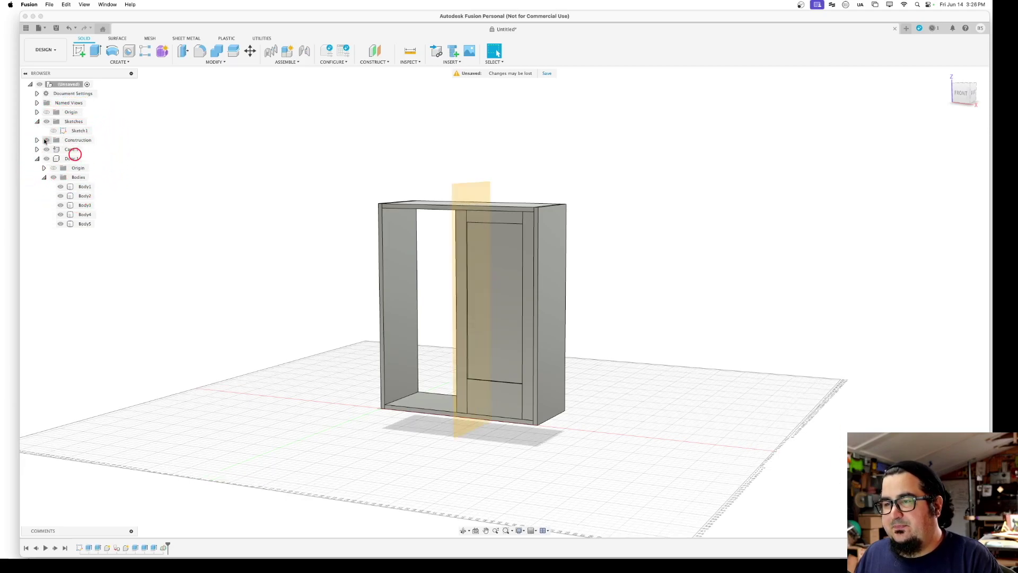
# Mirror the Door component across the case's midplane to create the second door.
pyautogui.click(72, 159)
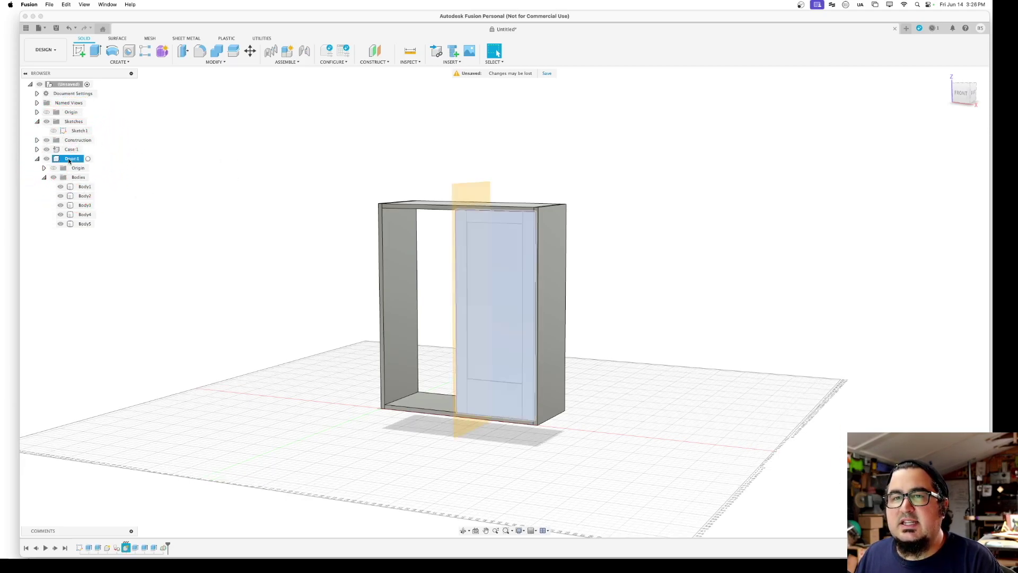
pyautogui.click(119, 62)
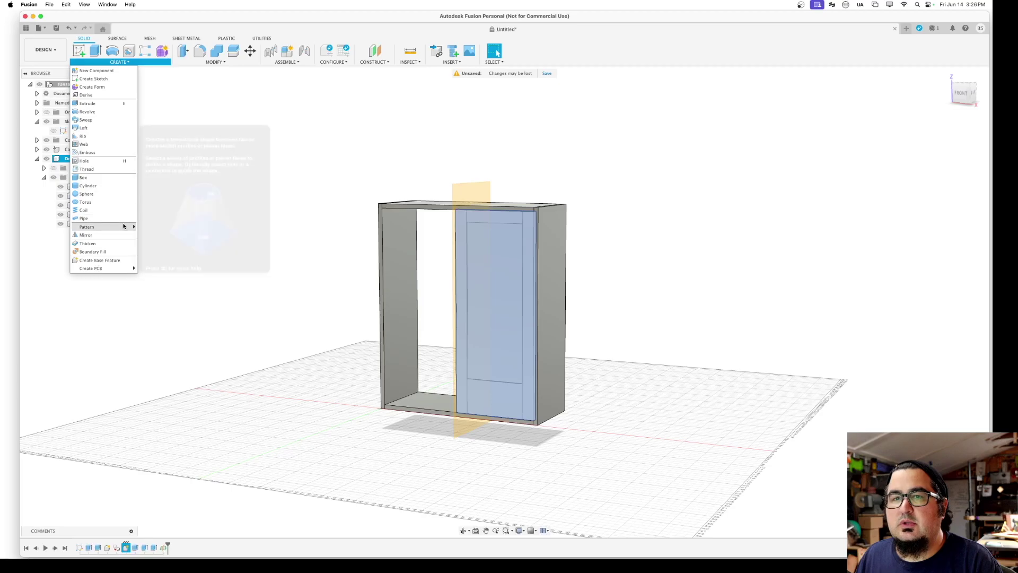
pyautogui.click(93, 227)
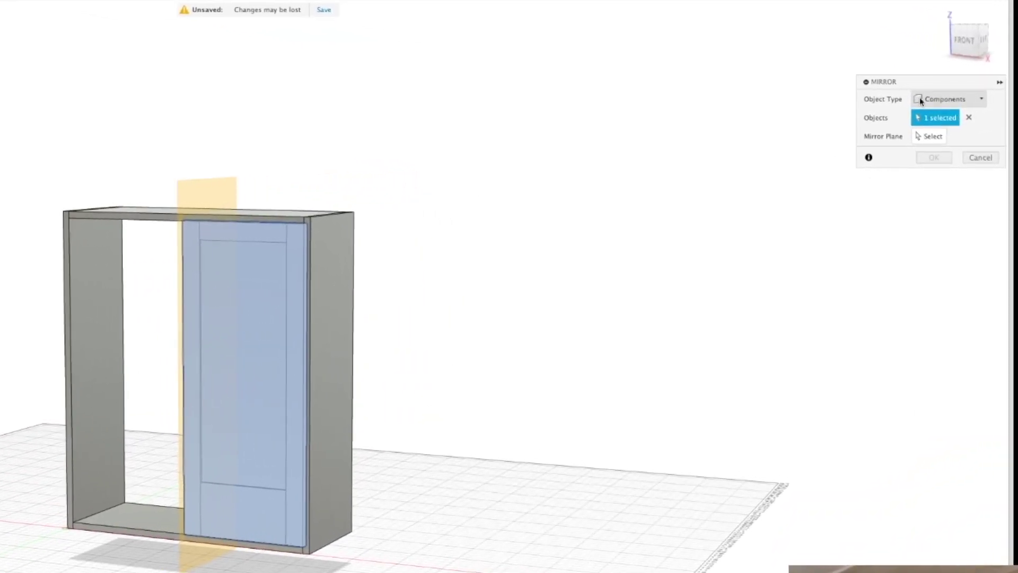
pyautogui.click(927, 136)
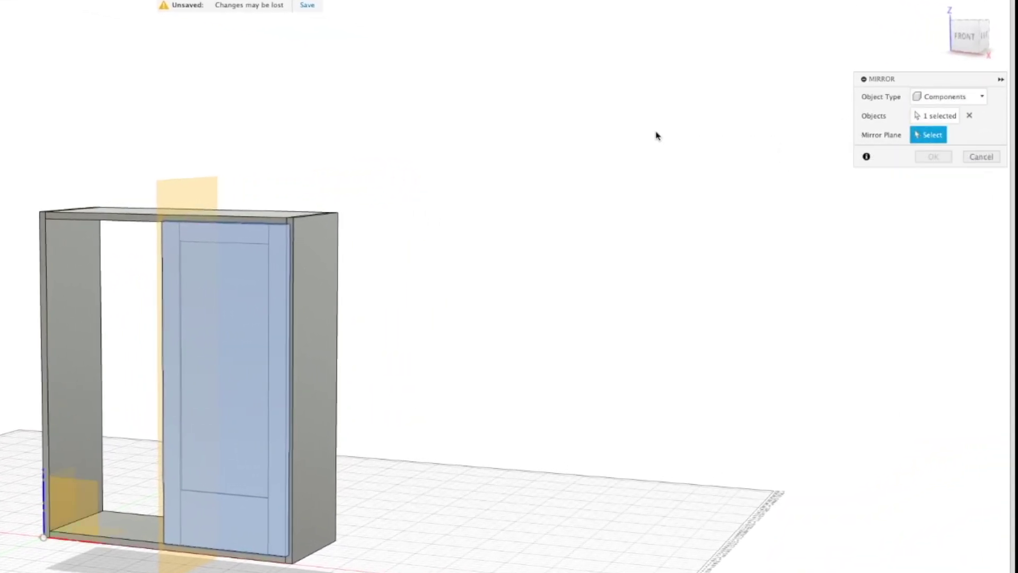
pyautogui.click(199, 198)
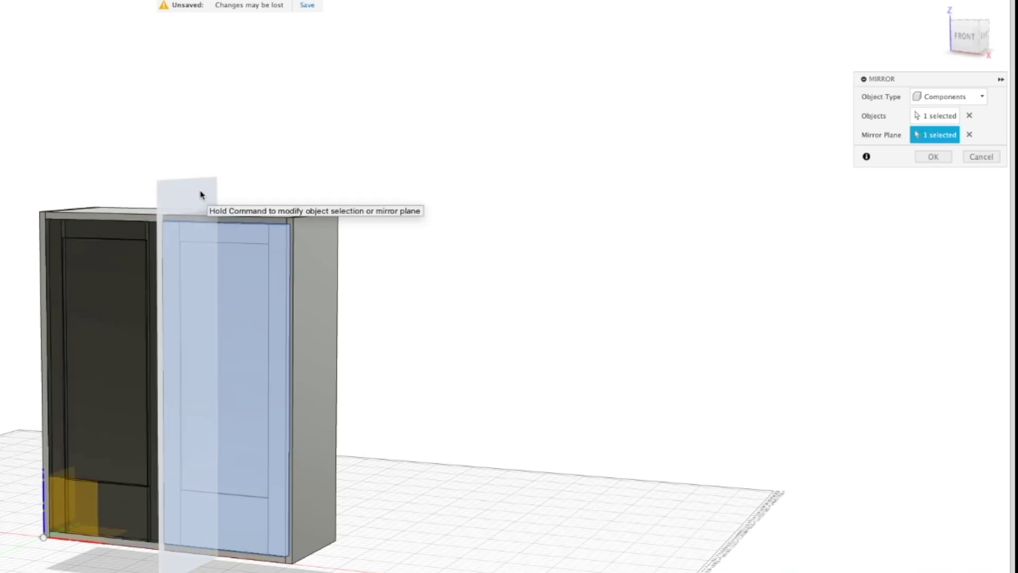
pyautogui.click(932, 157)
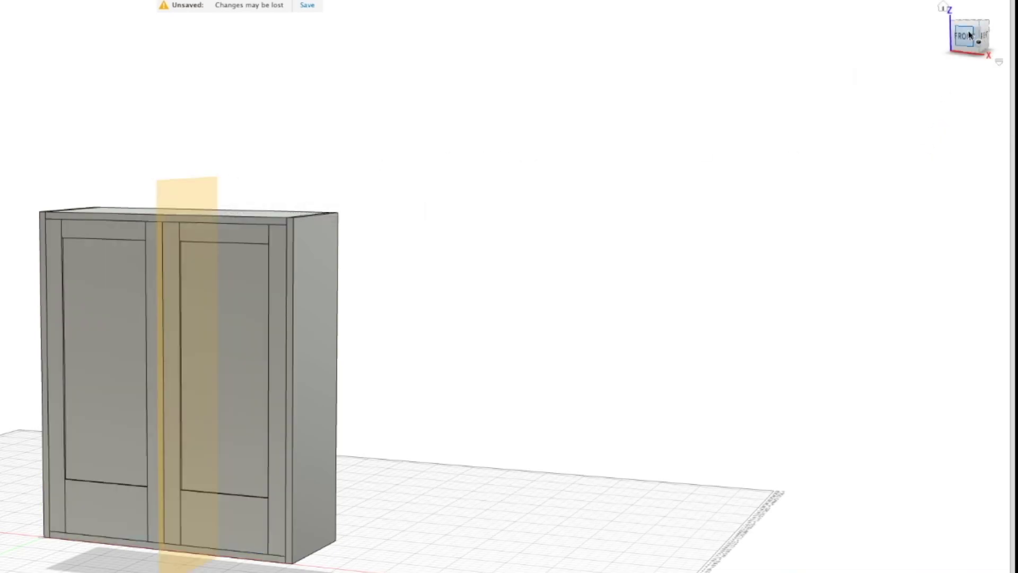
pyautogui.click(968, 35)
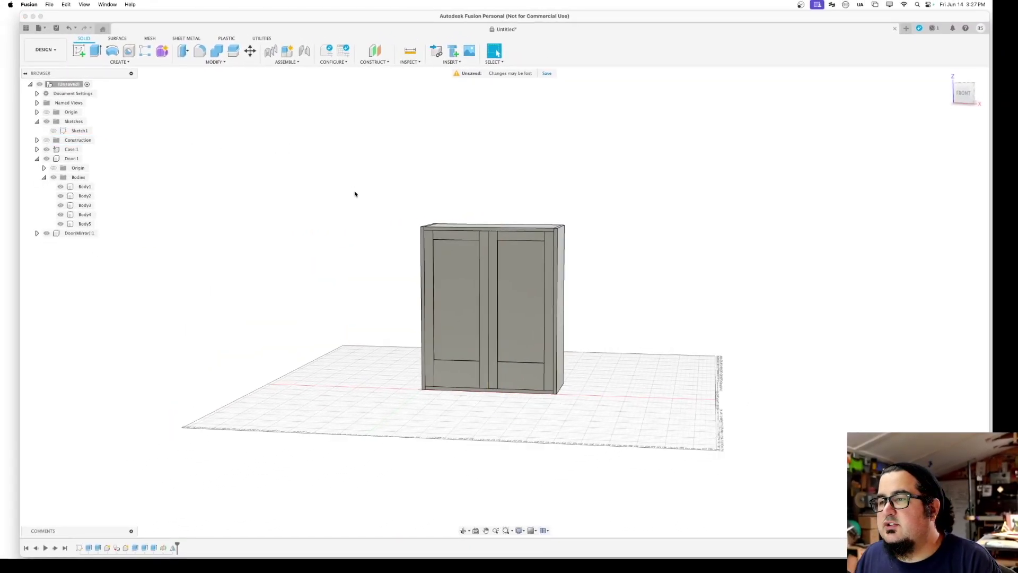
pyautogui.moveTo(964, 94); pyautogui.dragTo(941, 98)
# Test the cabinet's resizing by setting the Height user parameter to 48 in.
pyautogui.click(216, 62)
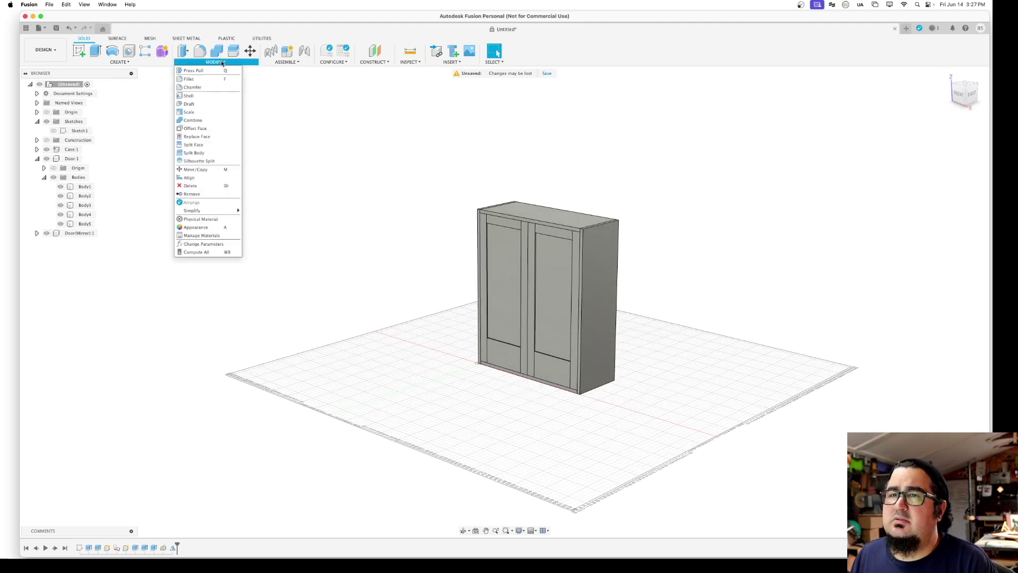
pyautogui.click(204, 244)
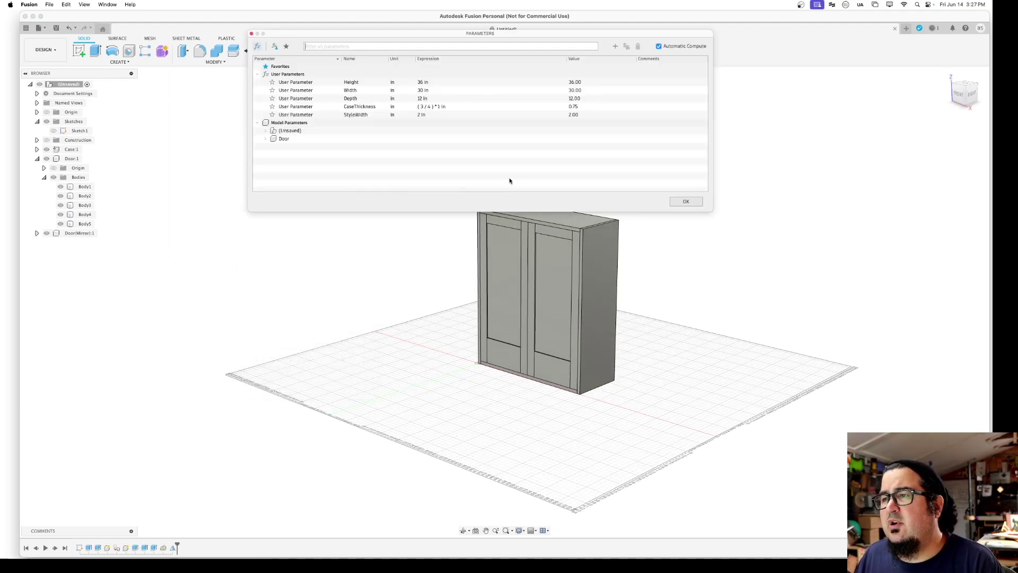
pyautogui.moveTo(714, 213); pyautogui.dragTo(499, 224)
pyautogui.moveTo(430, 36); pyautogui.dragTo(317, 200)
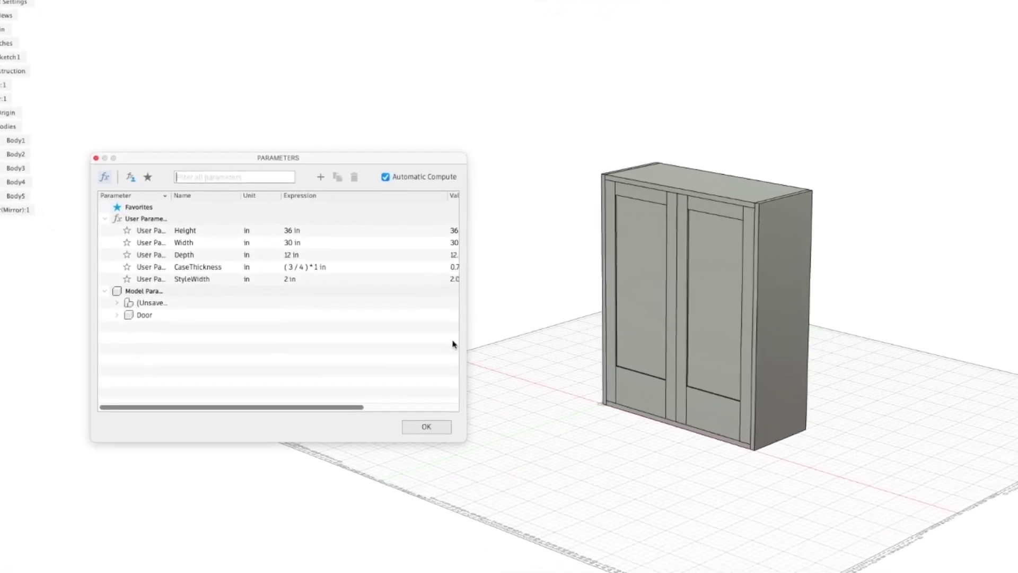
pyautogui.moveTo(385, 321); pyautogui.dragTo(419, 320)
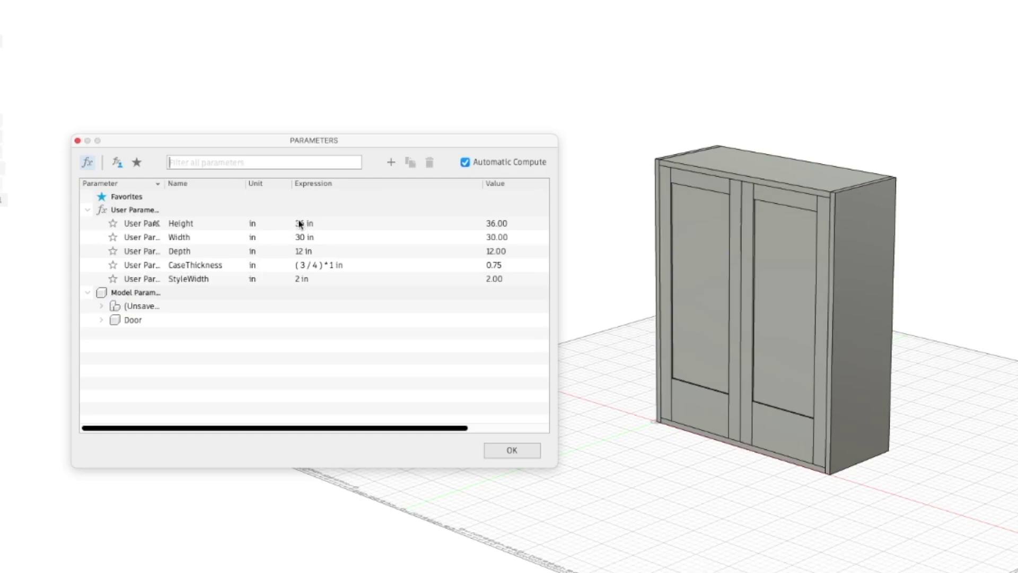
pyautogui.click(300, 223)
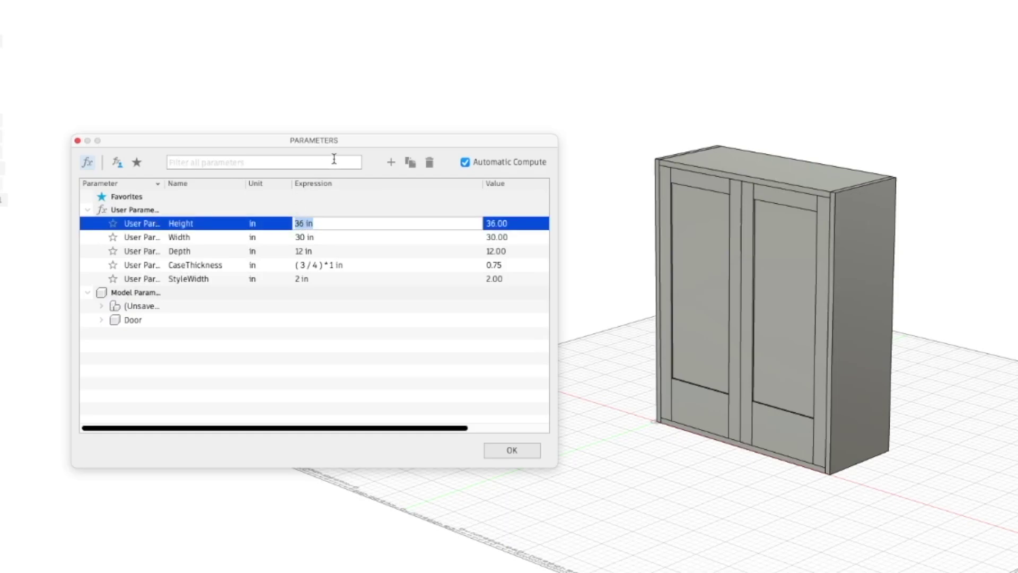
pyautogui.write('48')
pyautogui.press('Return')
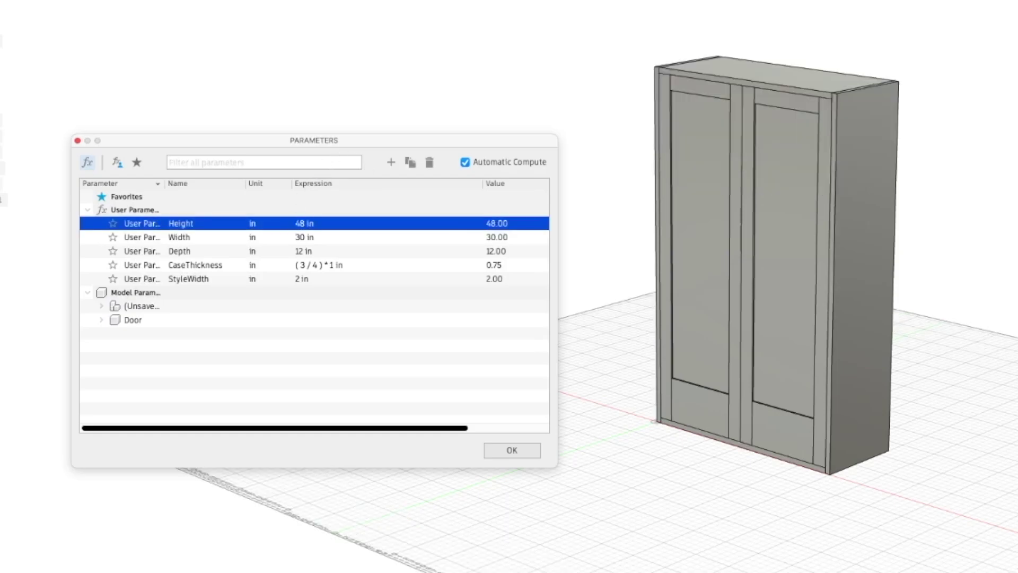
# Test wider door frames and a deeper case by setting StyleWidth to 3 in and Depth to 18 in.
pyautogui.click(303, 279)
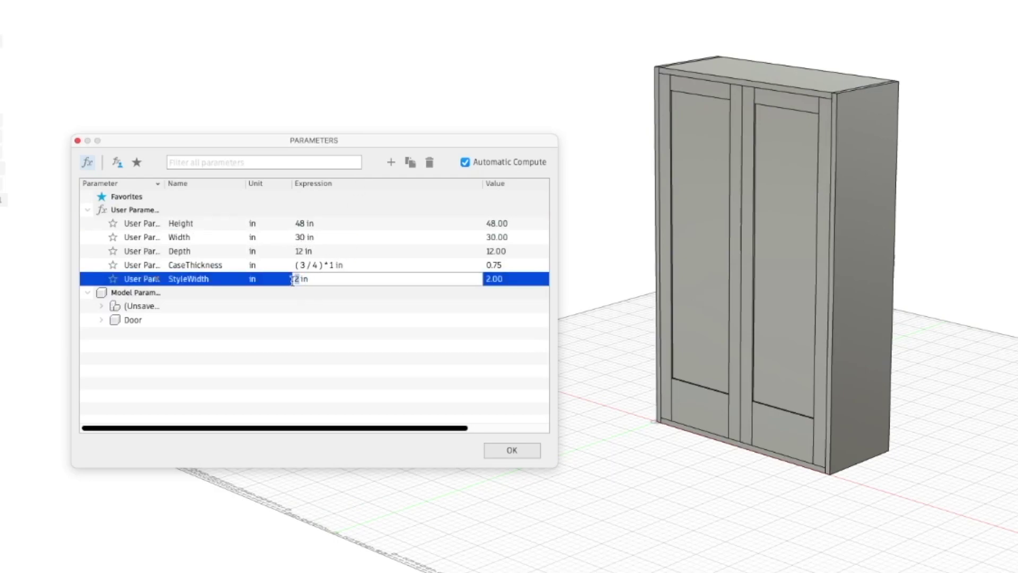
pyautogui.write('3')
pyautogui.press('Return')
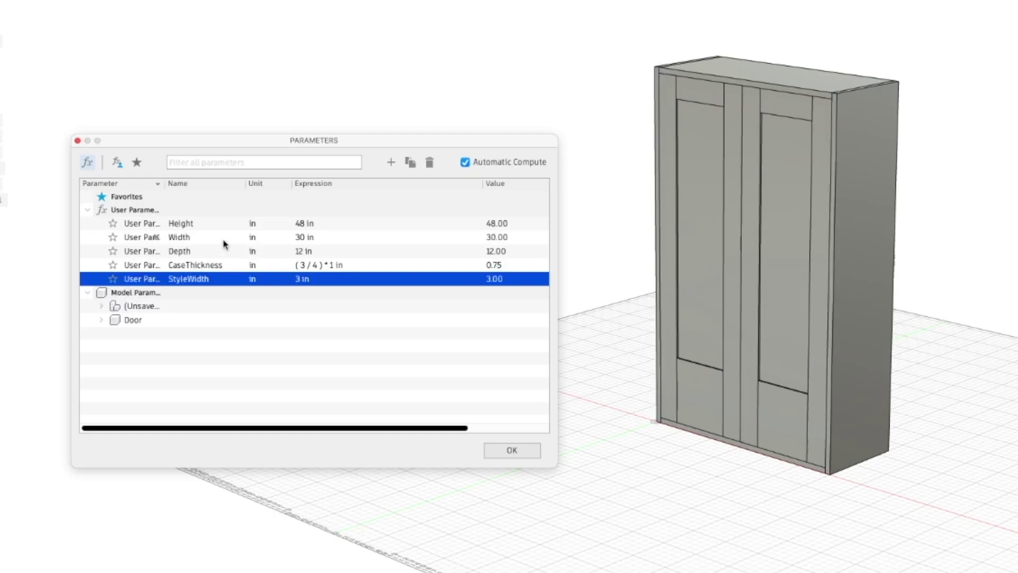
pyautogui.click(300, 250)
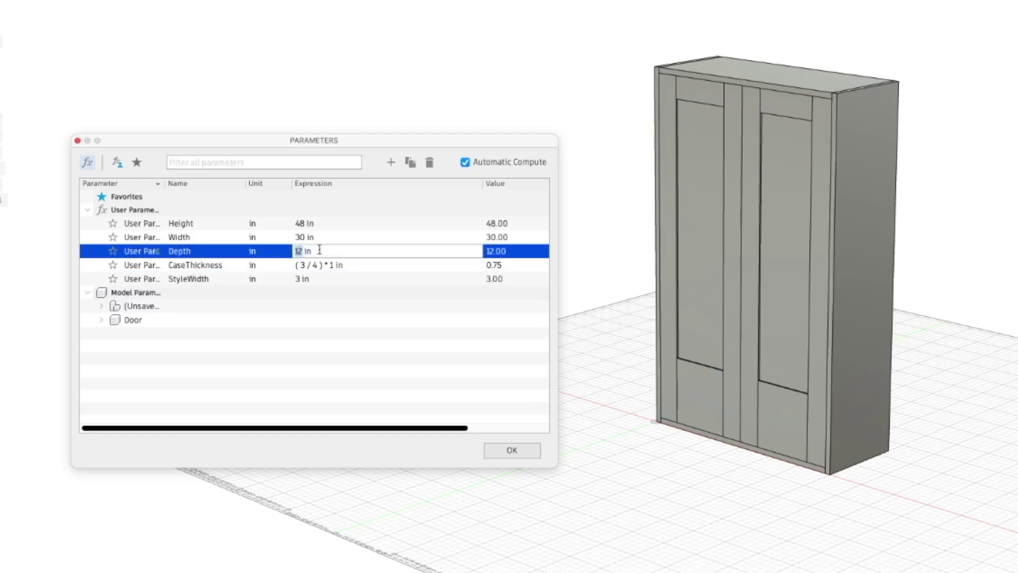
pyautogui.write('18')
pyautogui.press('Return')
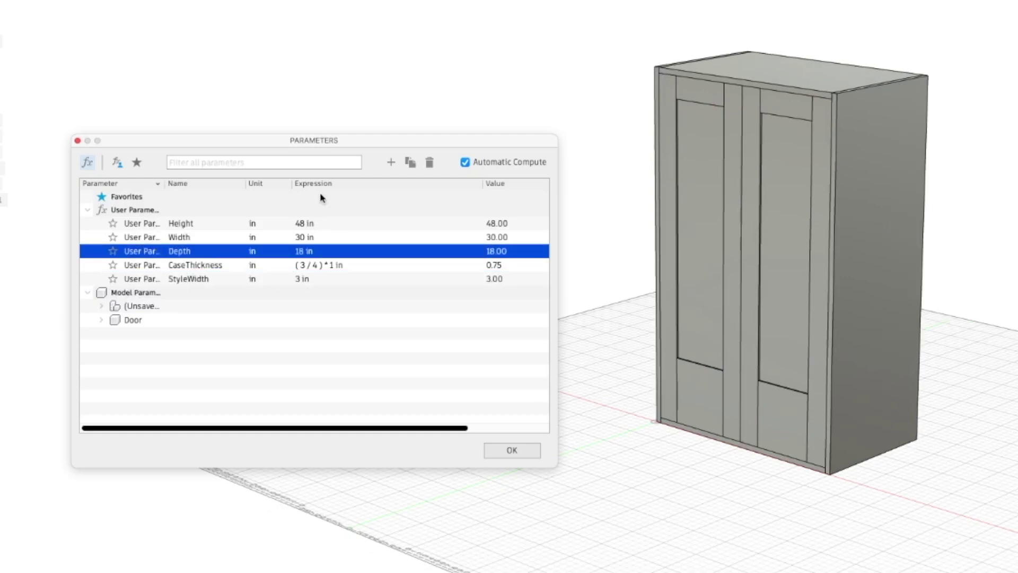
# Test a narrower cabinet by setting the Width parameter to 26 in and StyleWidth to 2 in.
pyautogui.click(298, 237)
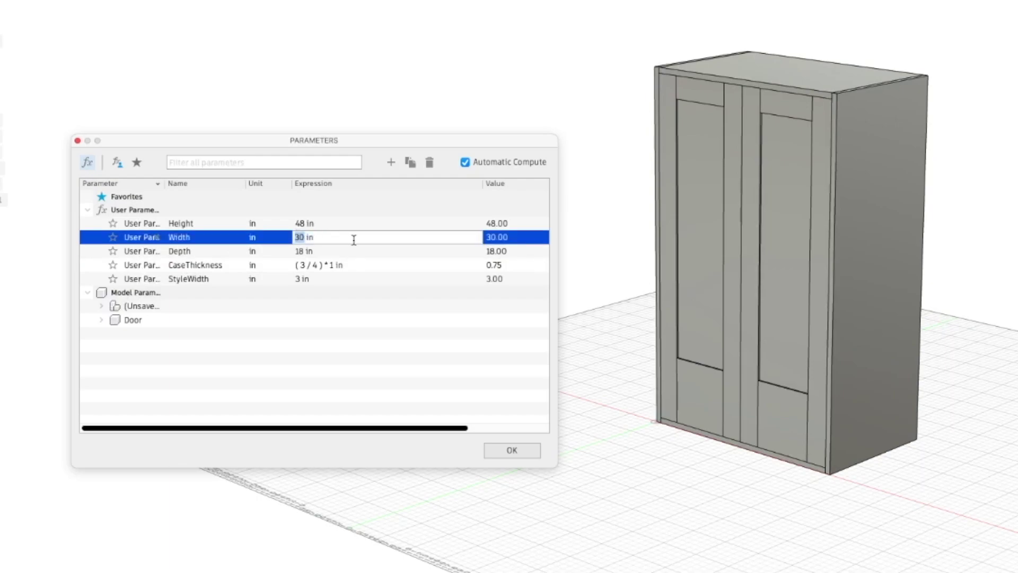
pyautogui.write('26')
pyautogui.press('Return')
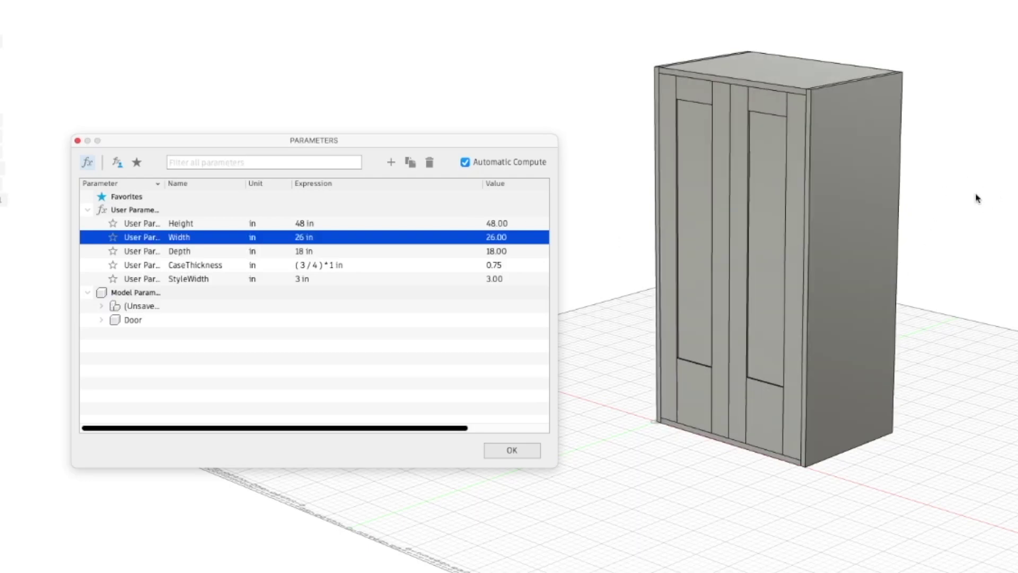
pyautogui.click(298, 280)
pyautogui.write('2')
pyautogui.press('Return')
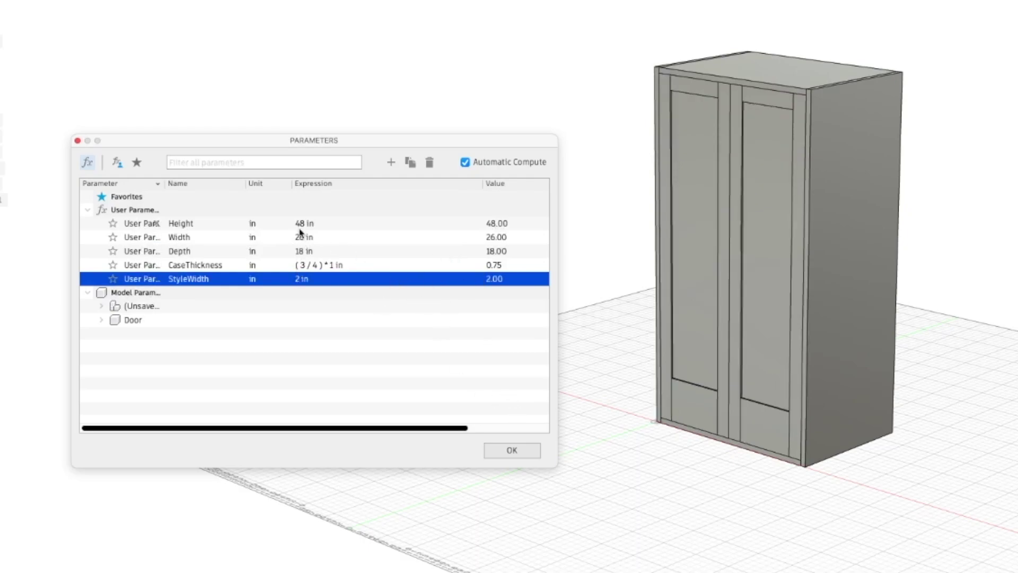
# Try a wide, low cabinet by setting the Width parameter to 48 in and Height to 32 in.
pyautogui.click(302, 252)
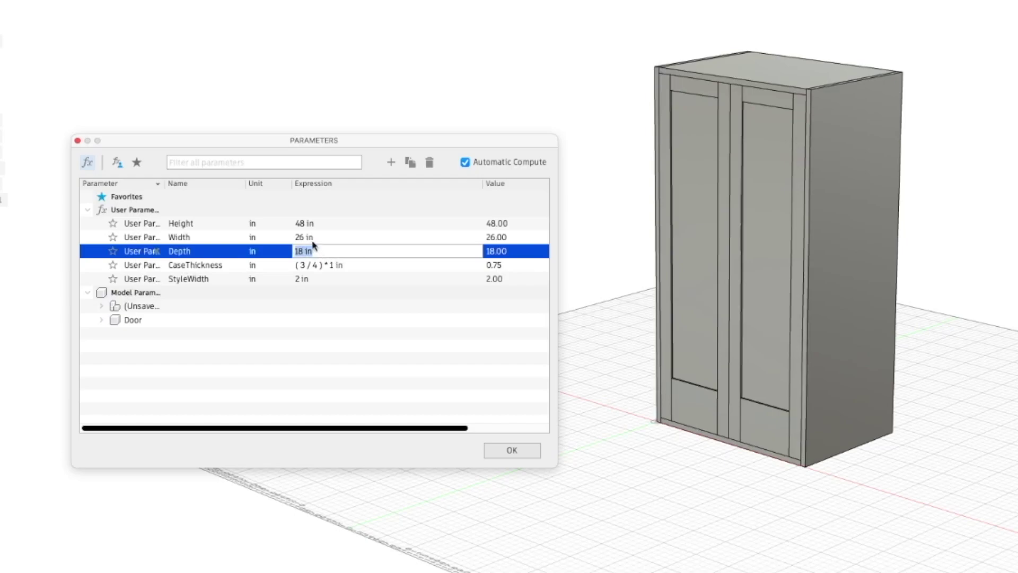
pyautogui.click(301, 237)
pyautogui.write('48')
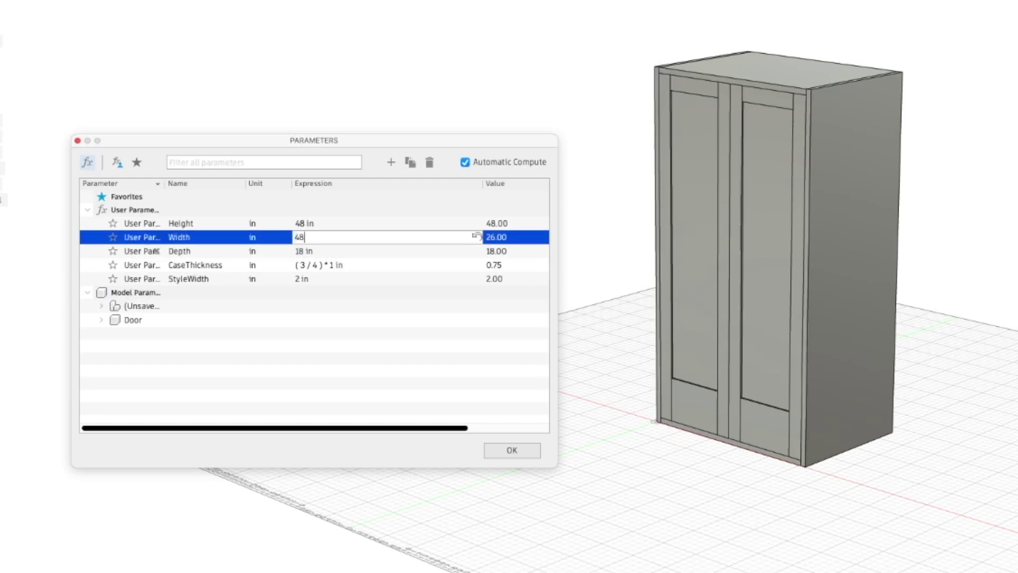
pyautogui.press('Return')
pyautogui.click(296, 223)
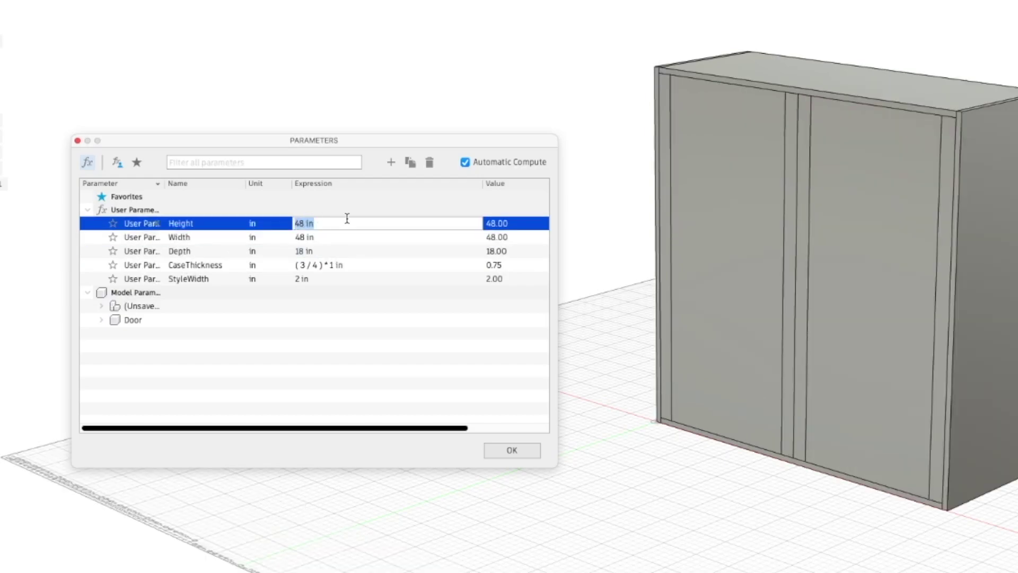
pyautogui.write('32')
pyautogui.press('Return')
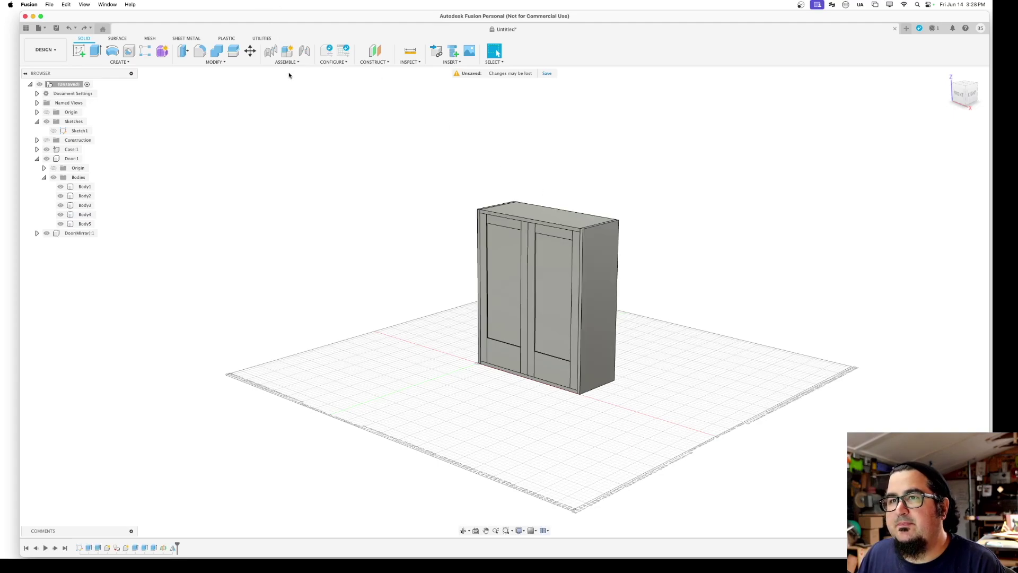
# Set the Width user parameter to 48 in and accept the parameter changes.
pyautogui.click(216, 62)
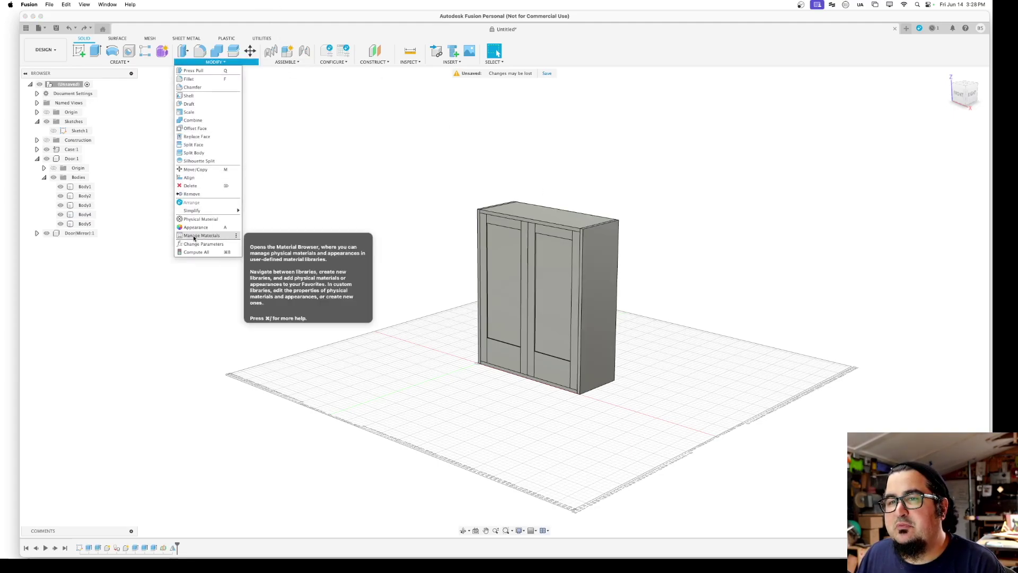
pyautogui.click(197, 244)
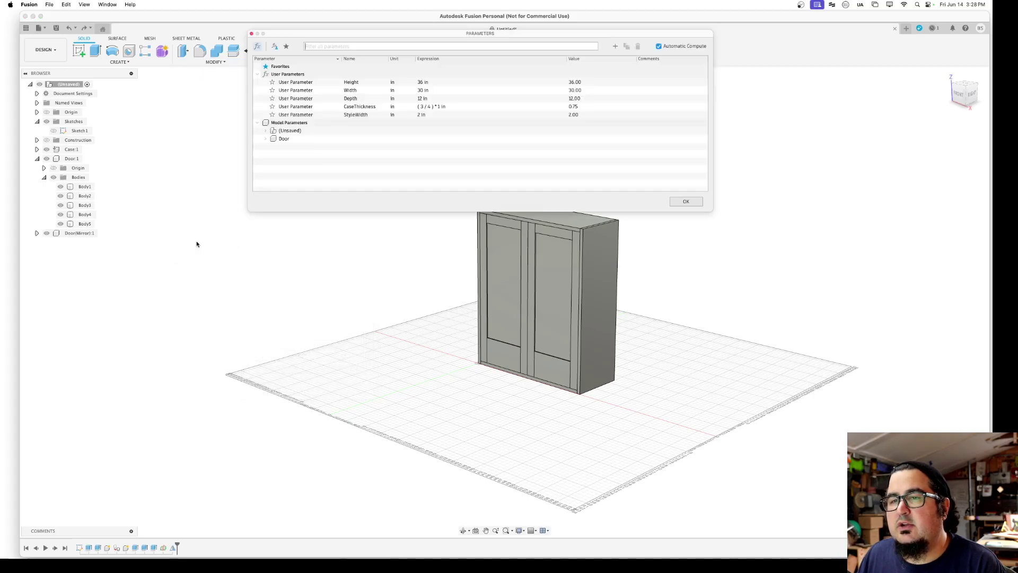
pyautogui.doubleClick(422, 91)
pyautogui.write('48')
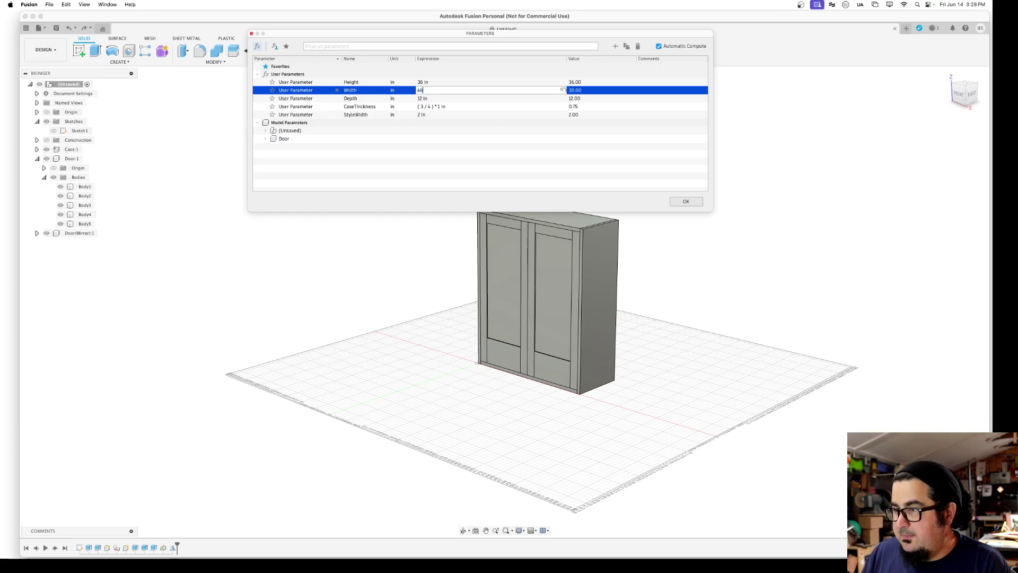
pyautogui.press('Return')
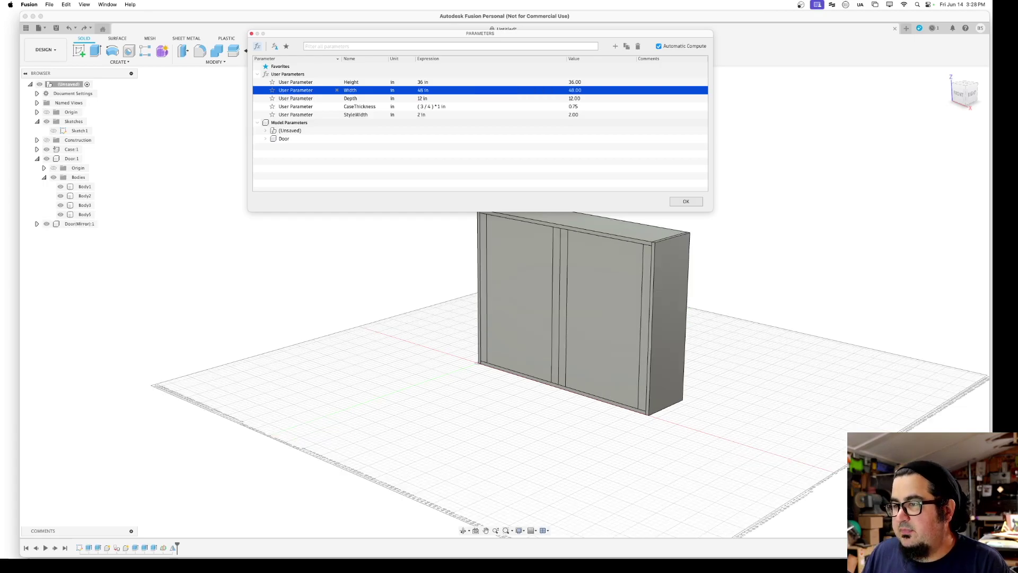
pyautogui.click(685, 201)
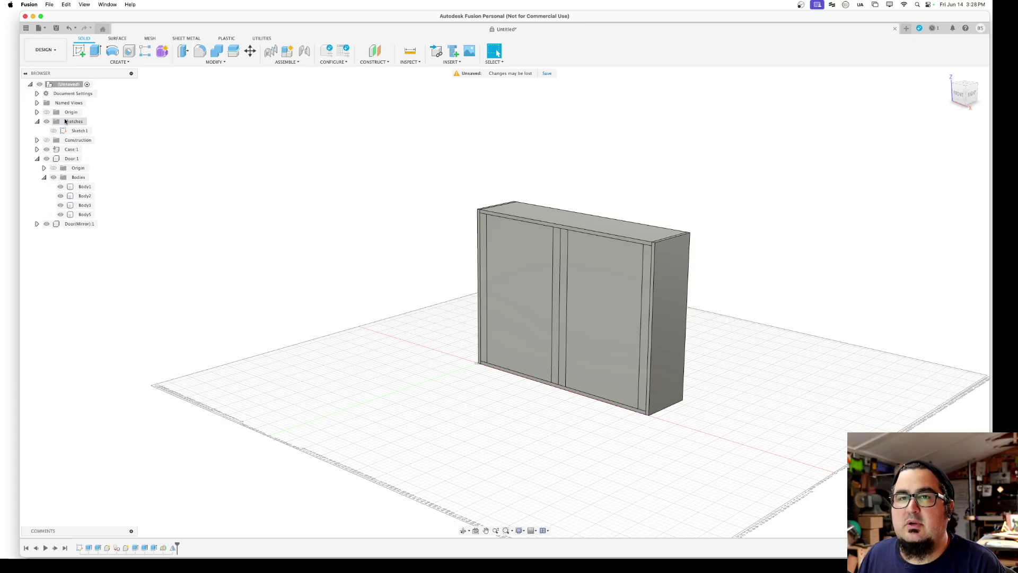
# In Sketch1, extend the door's loose top rail line to the inner edge of the outer stile and finish the sketch.
pyautogui.doubleClick(62, 132)
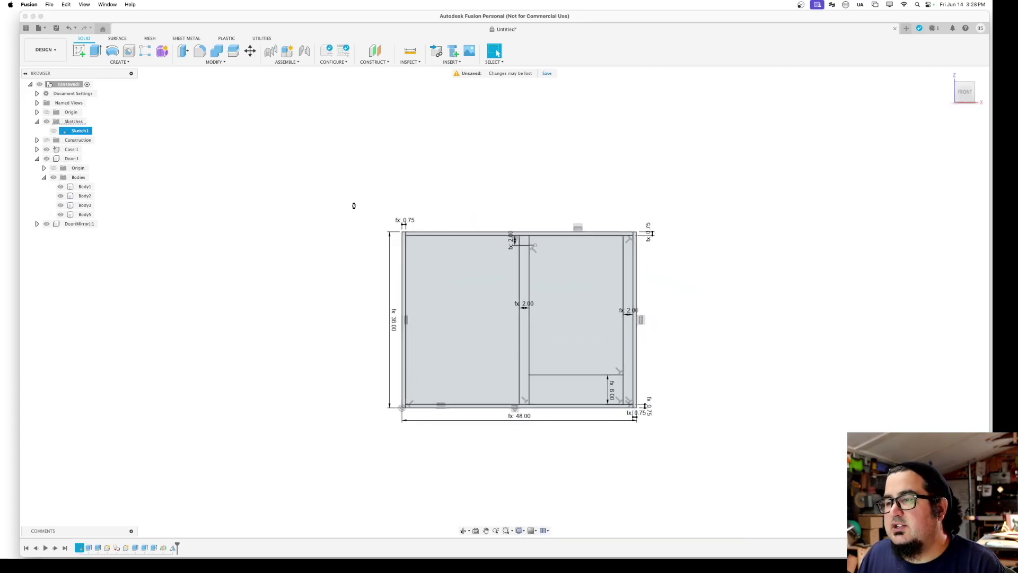
pyautogui.scroll(5, 613, 292)
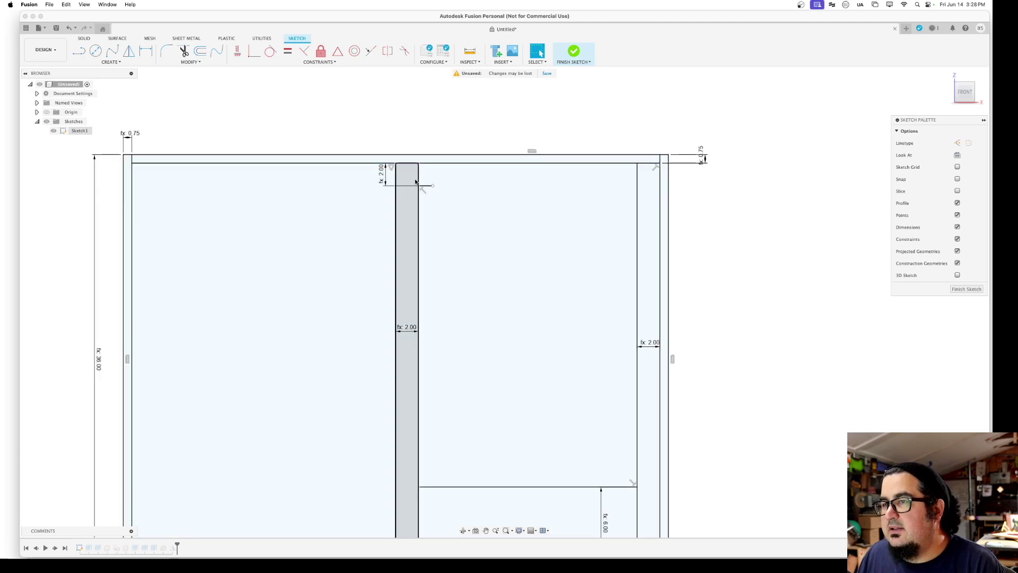
pyautogui.moveTo(433, 186)
pyautogui.mouseDown()
pyautogui.moveTo(647, 190)
pyautogui.moveTo(430, 189)
pyautogui.moveTo(636, 187)
pyautogui.mouseUp()
pyautogui.scroll(-5, 604, 236)
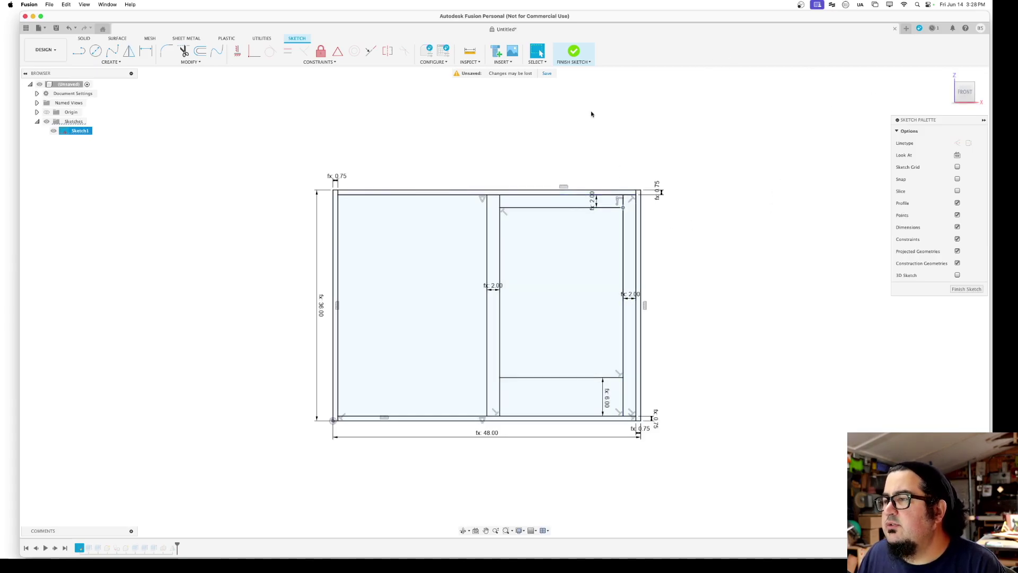
pyautogui.click(573, 51)
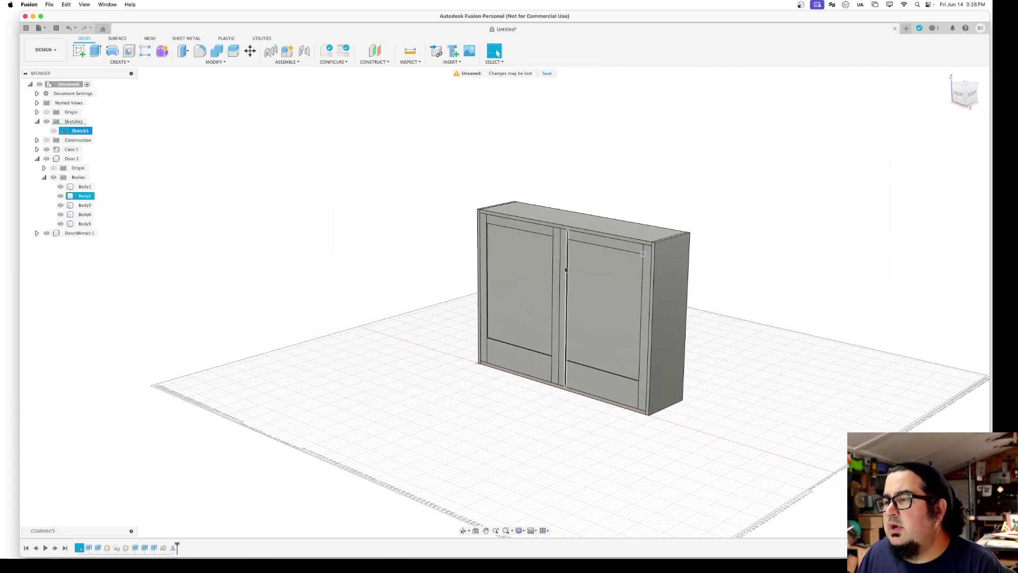
pyautogui.scroll(5, 647, 274)
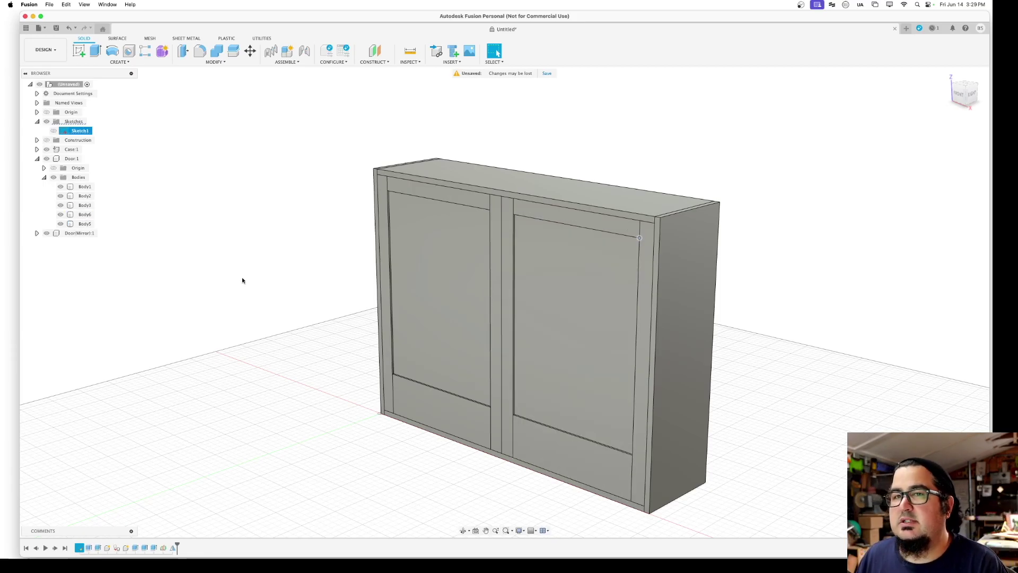
pyautogui.scroll(-5, 456, 186)
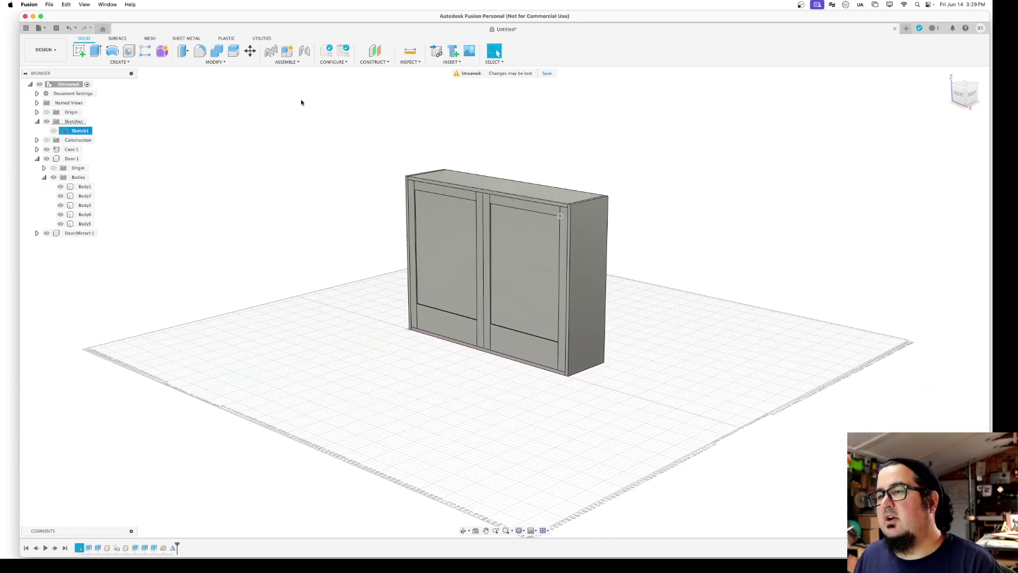
# Set the StyleWidth user parameter to 4 in and accept the parameter changes.
pyautogui.click(215, 62)
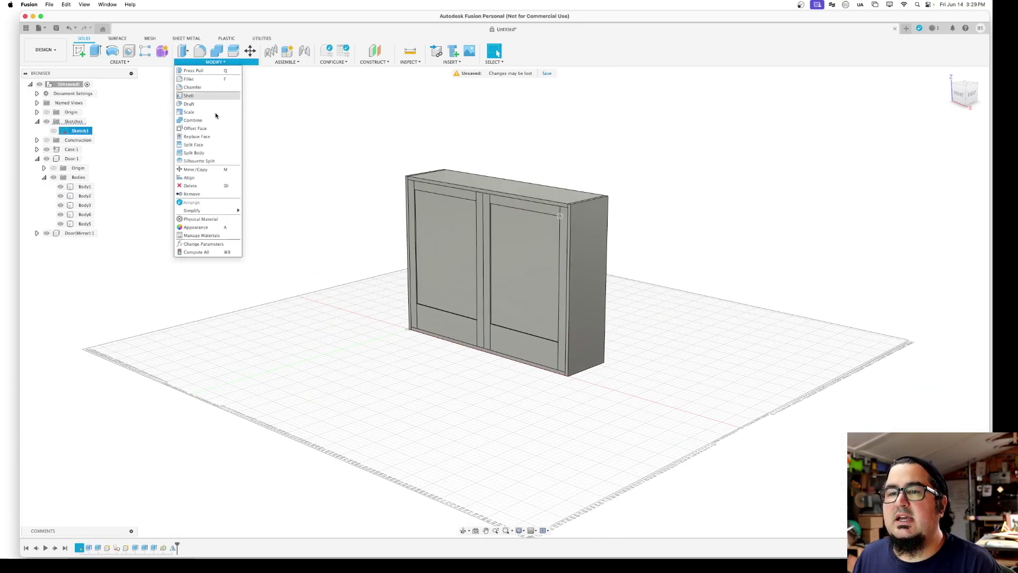
pyautogui.click(196, 244)
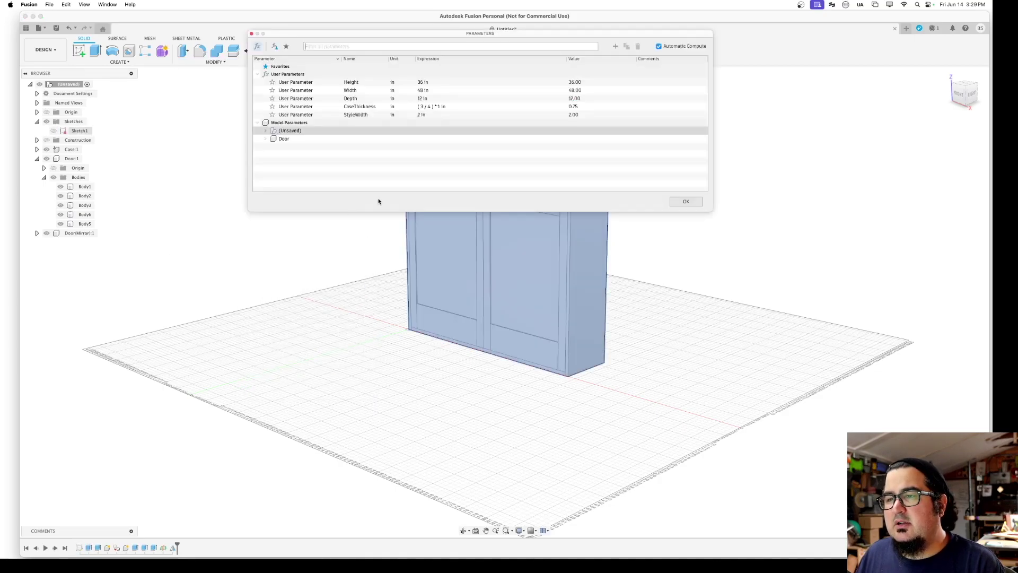
pyautogui.click(421, 115)
pyautogui.write('4')
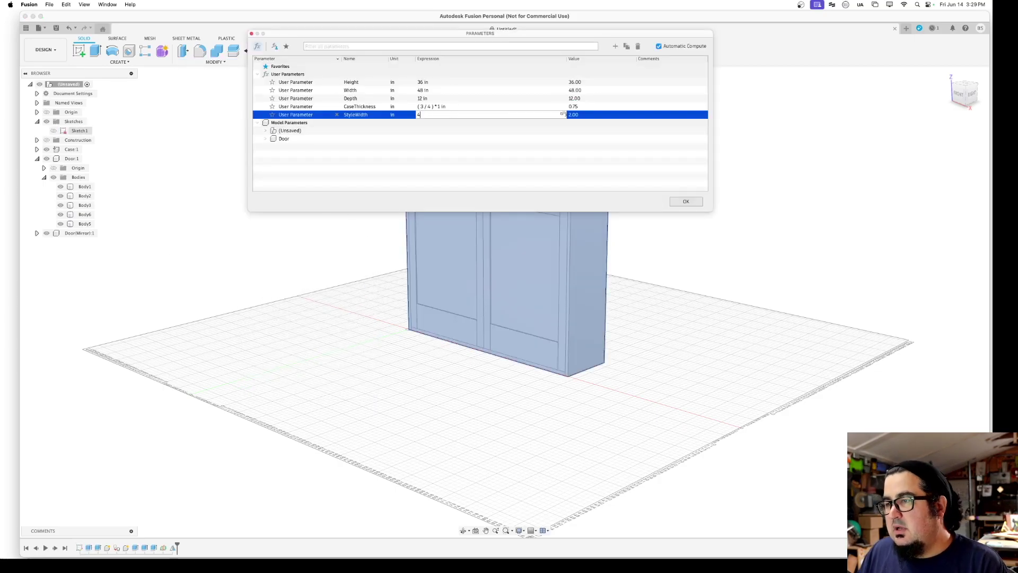
pyautogui.press('Return')
pyautogui.click(685, 202)
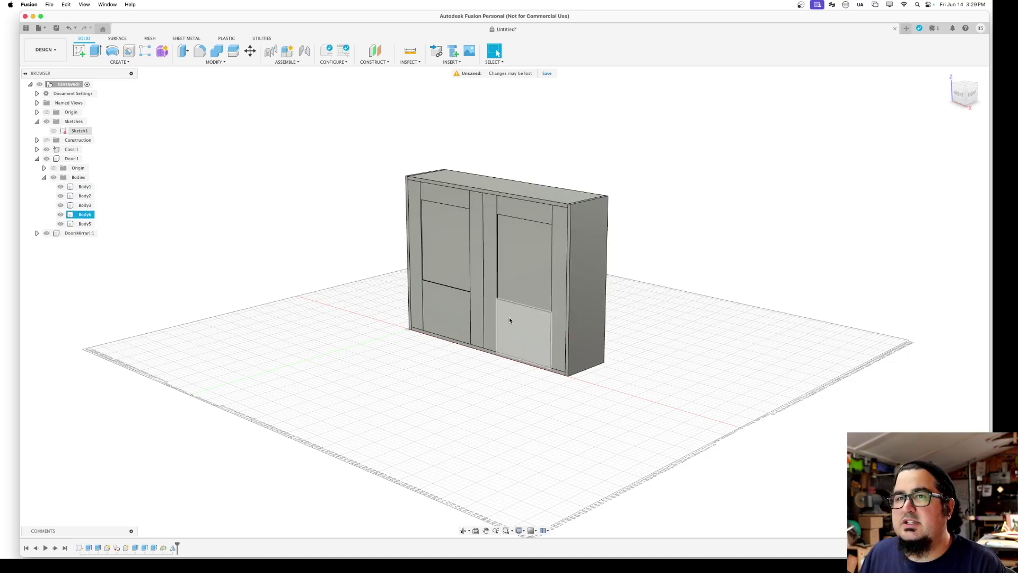
# Add a user parameter named BottomStyle in inches with the expression StyleWidth*2 and accept the parameter changes.
pyautogui.click(259, 143)
pyautogui.click(216, 62)
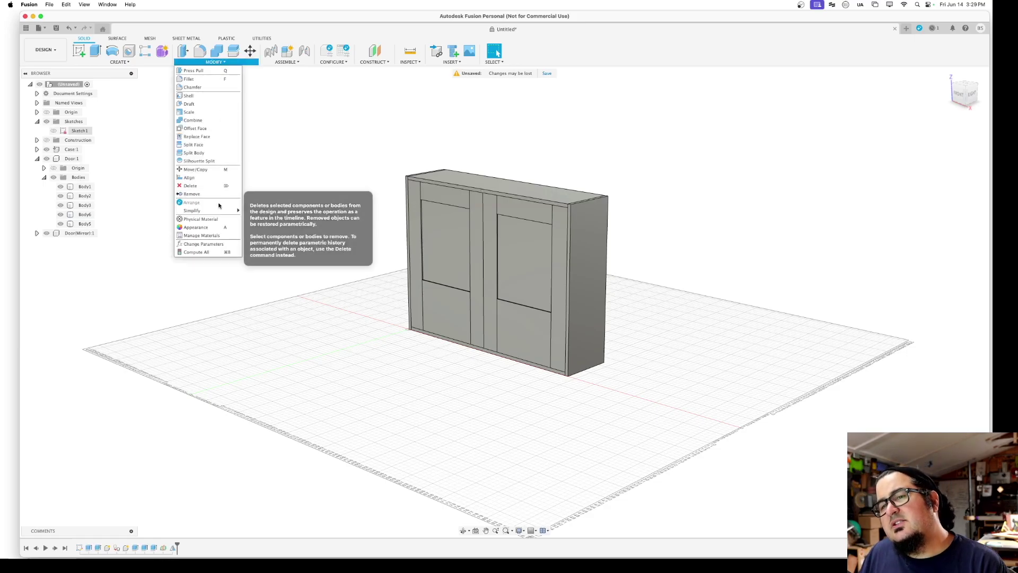
pyautogui.click(205, 244)
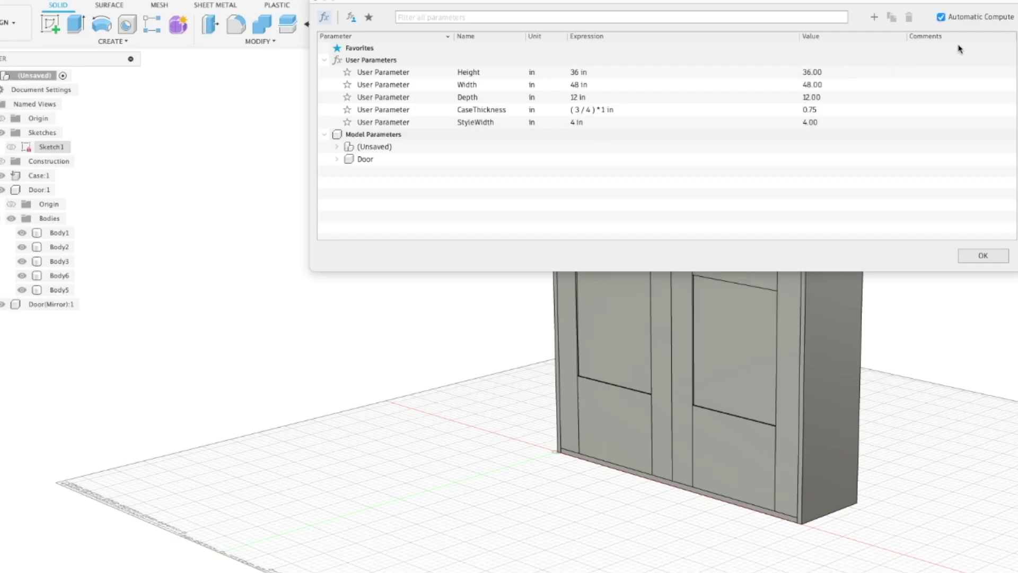
pyautogui.click(874, 18)
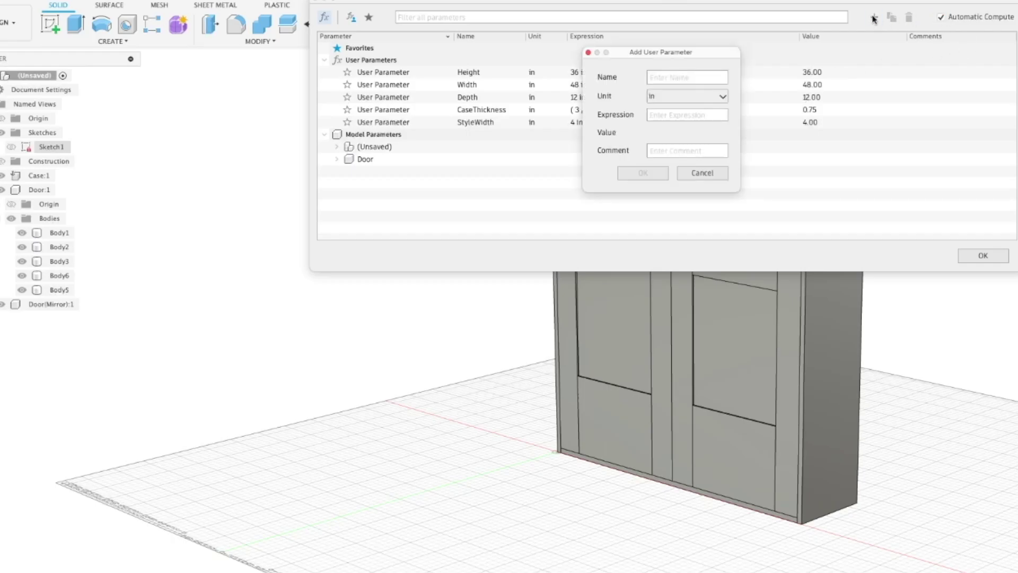
pyautogui.write('BottomStyle')
pyautogui.moveTo(687, 65); pyautogui.dragTo(836, 98)
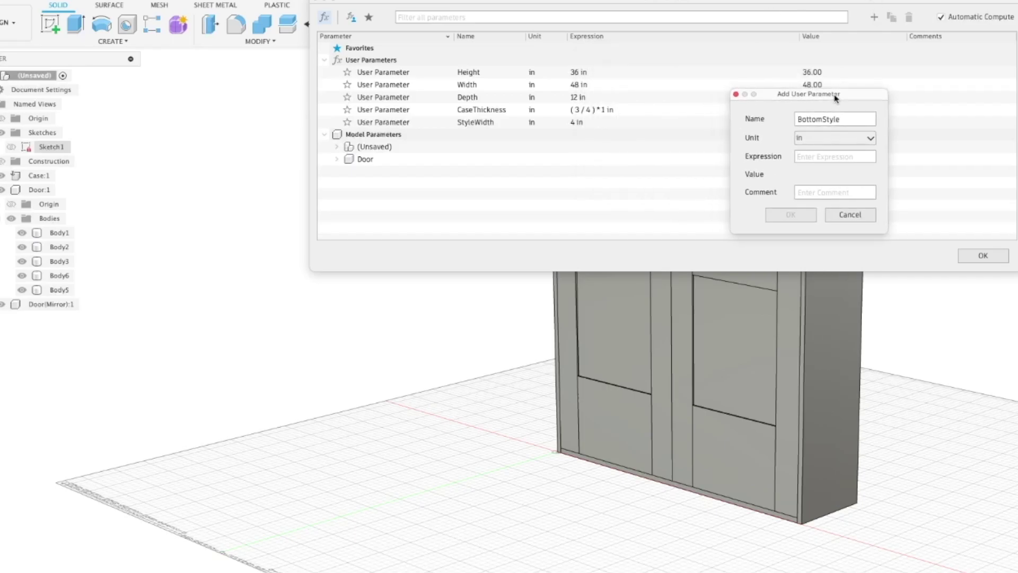
pyautogui.press('Tab')
pyautogui.write('StyleWidth/')
pyautogui.press('BackSpace')
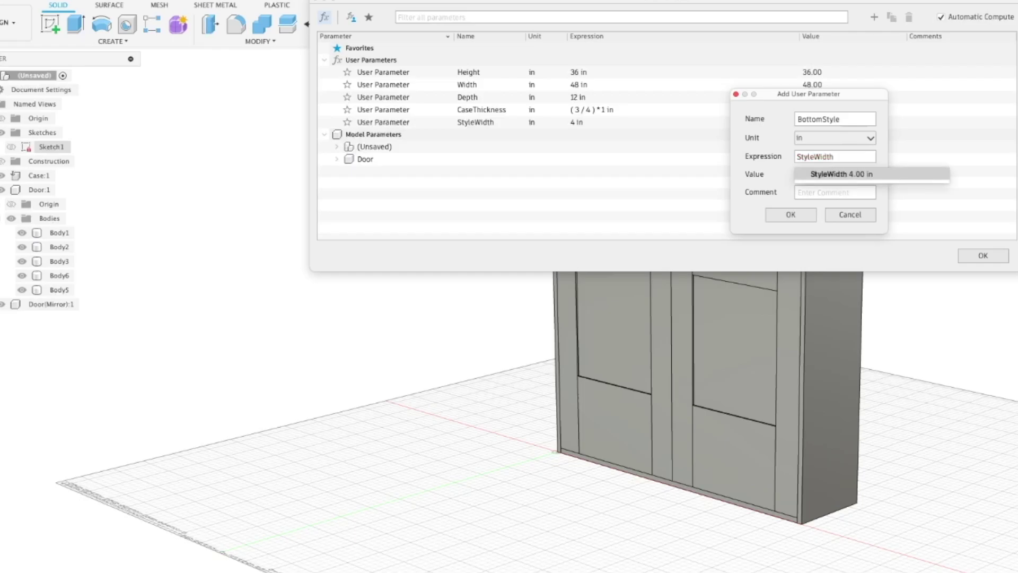
pyautogui.write('* 2')
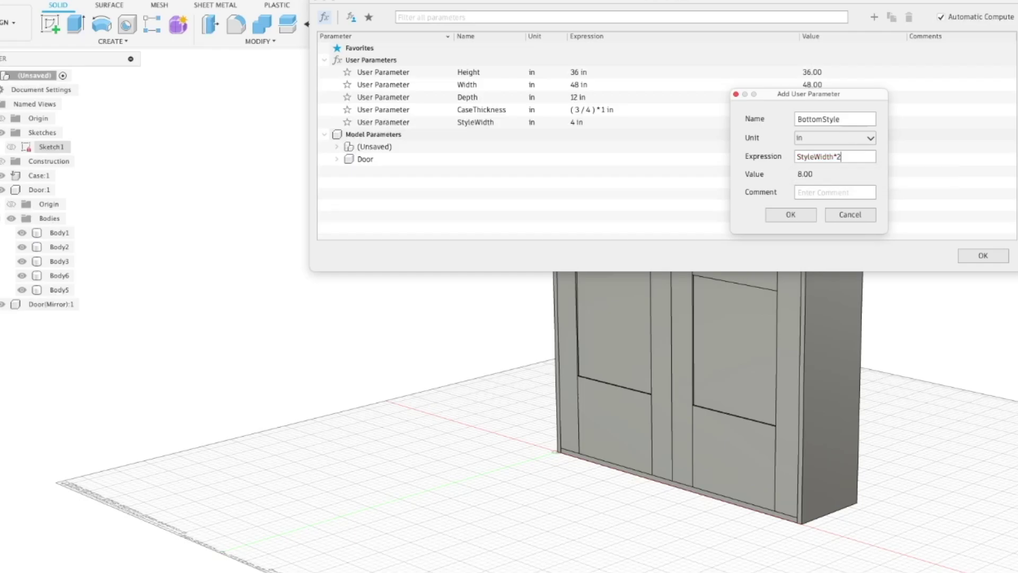
pyautogui.press('Return')
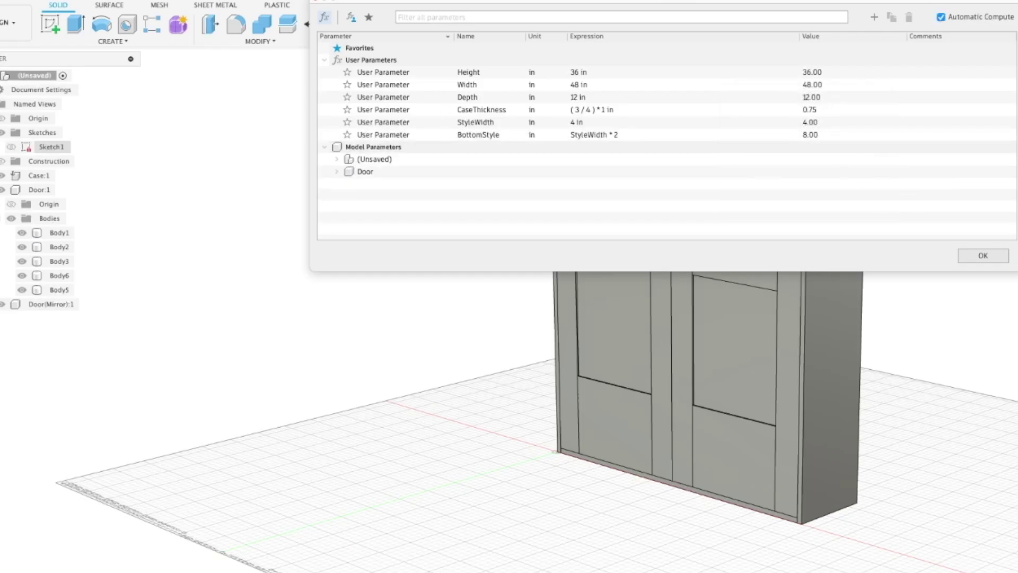
pyautogui.click(994, 256)
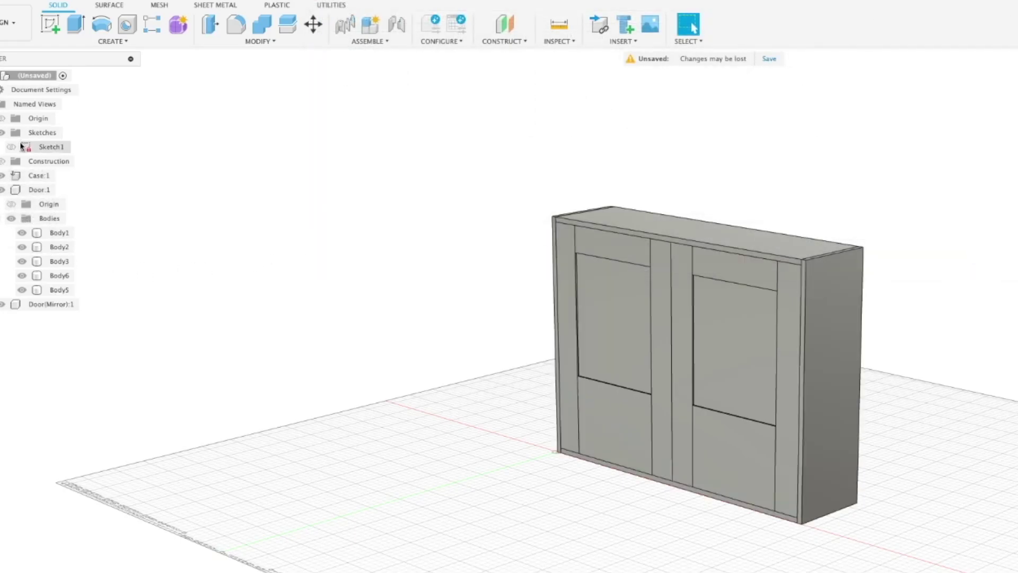
# In Sketch1, drive the door's bottom rail height dimension with the BottomStyle parameter and finish the sketch.
pyautogui.doubleClick(51, 147)
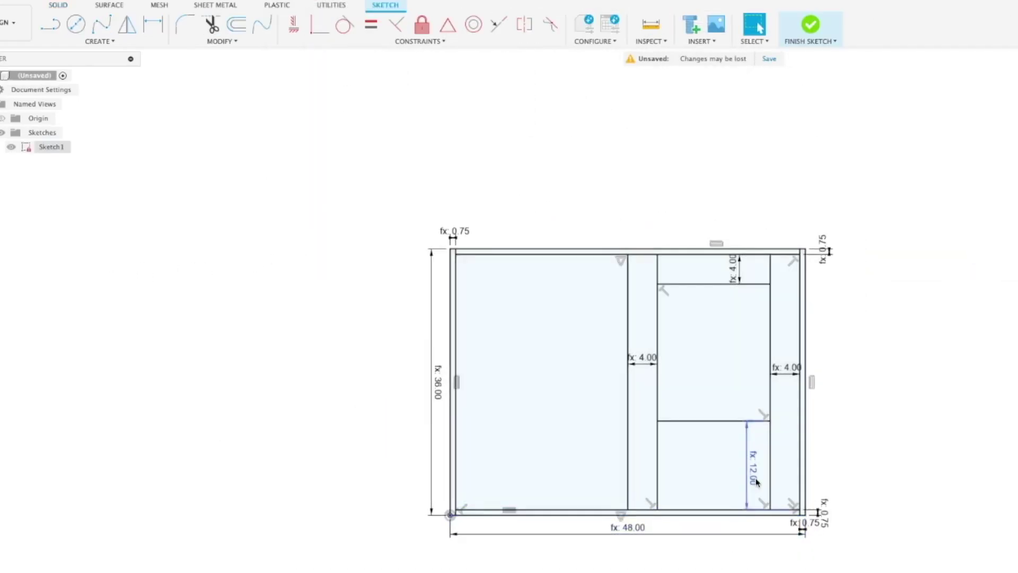
pyautogui.doubleClick(750, 474)
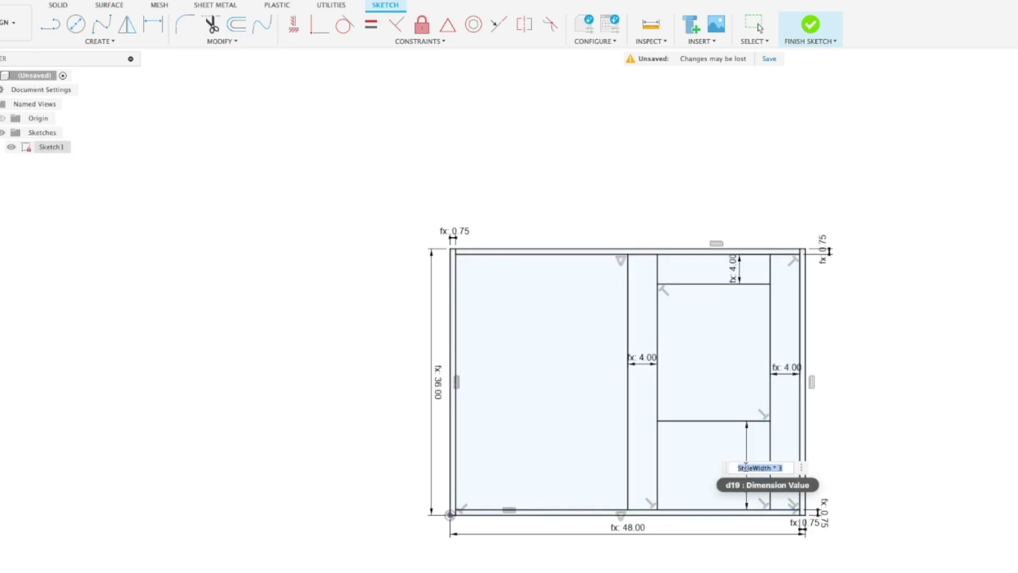
pyautogui.click(782, 467)
pyautogui.doubleClick(762, 468)
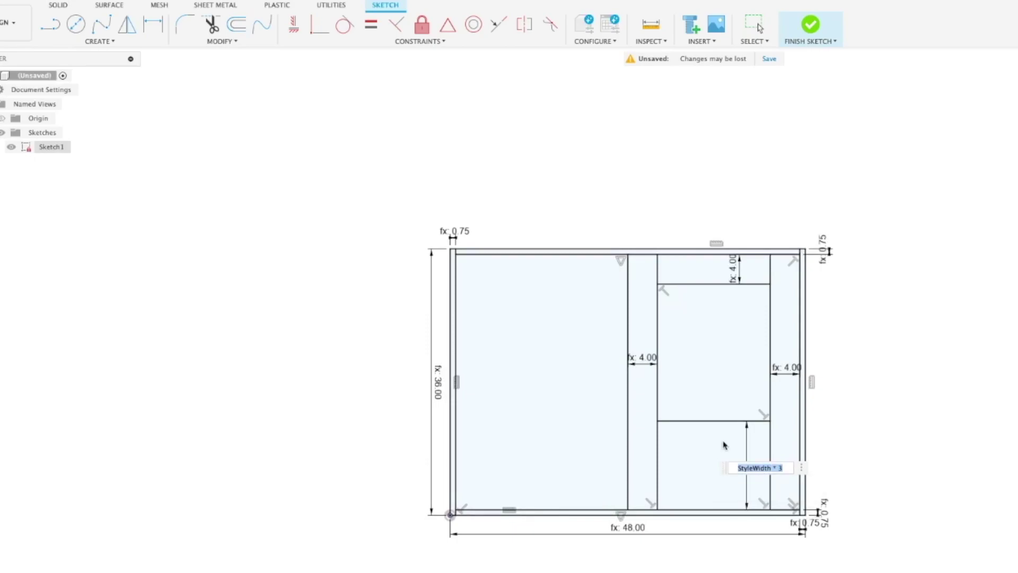
pyautogui.write('bot')
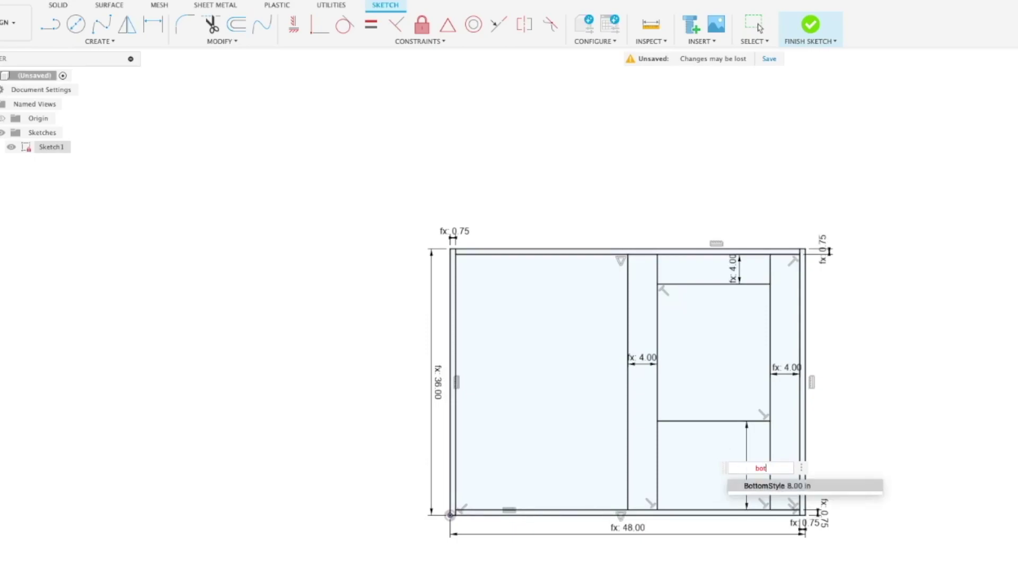
pyautogui.press('Return')
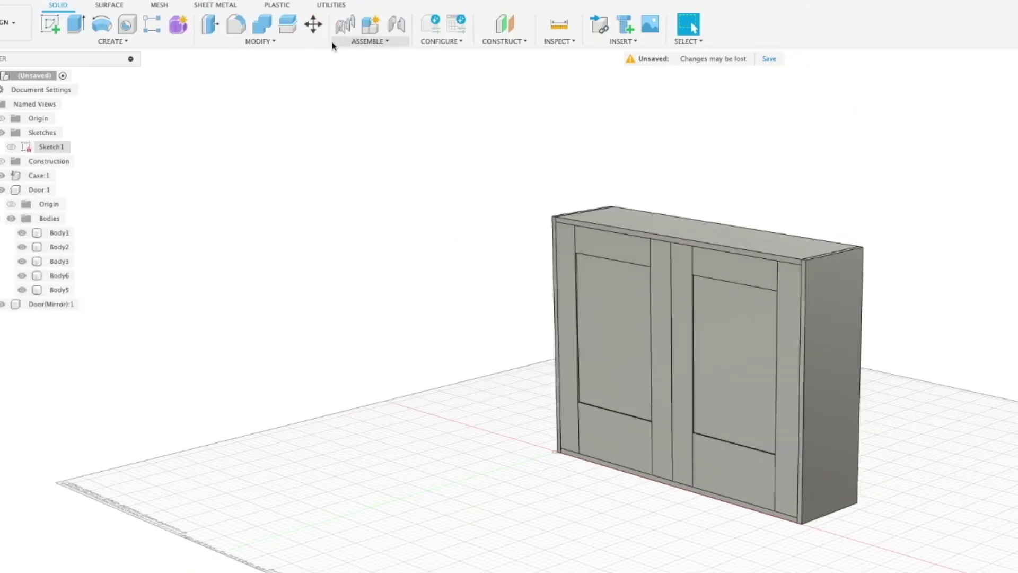
# Try setting the BottomStyle user parameter to StyleWidth * 15, with the Parameters dialog moved clear of the cabinet.
pyautogui.click(261, 41)
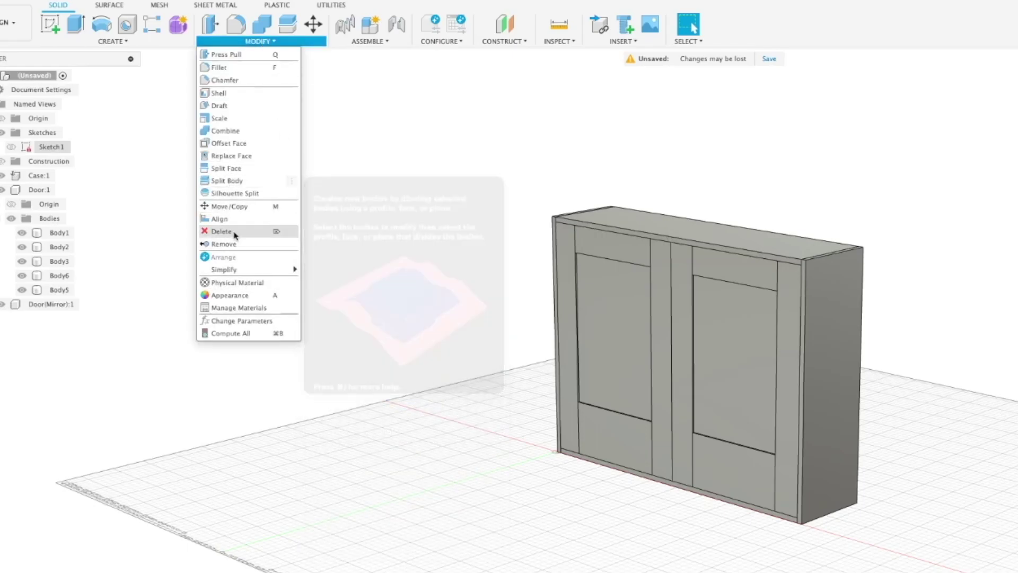
pyautogui.click(238, 321)
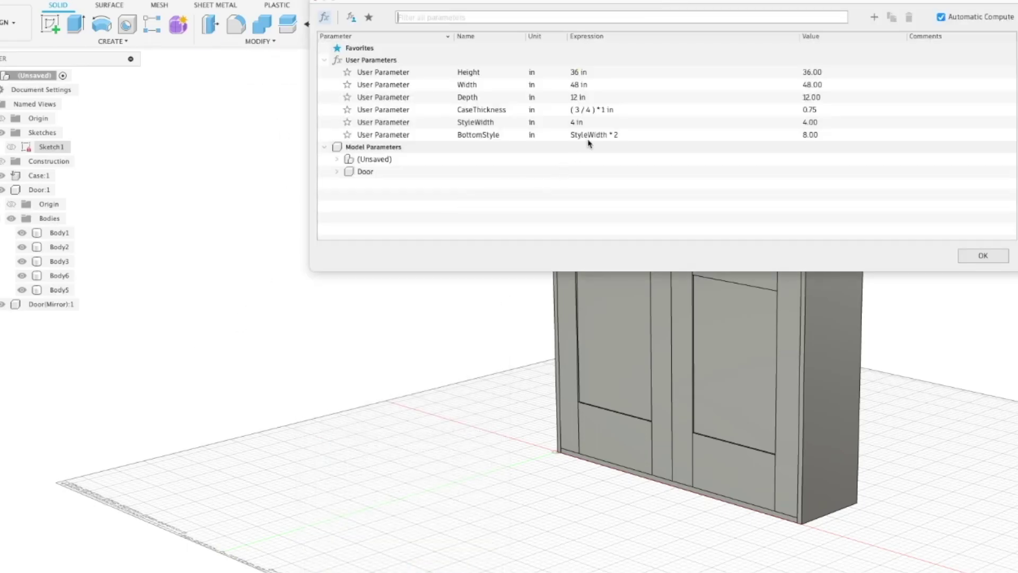
pyautogui.moveTo(1017, 271); pyautogui.dragTo(756, 314)
pyautogui.moveTo(714, 3); pyautogui.dragTo(457, 295)
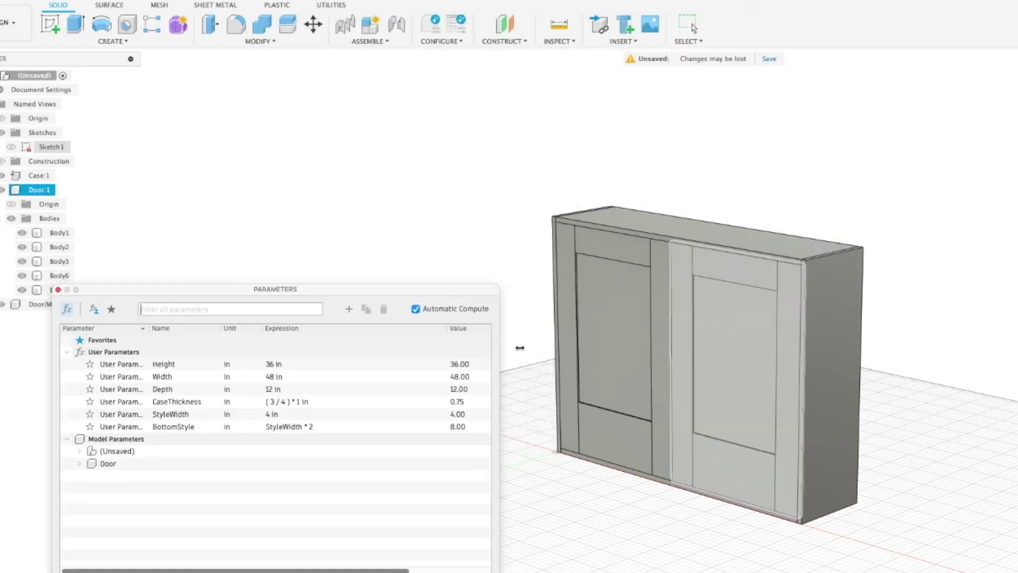
pyautogui.click(311, 427)
pyautogui.press('BackSpace')
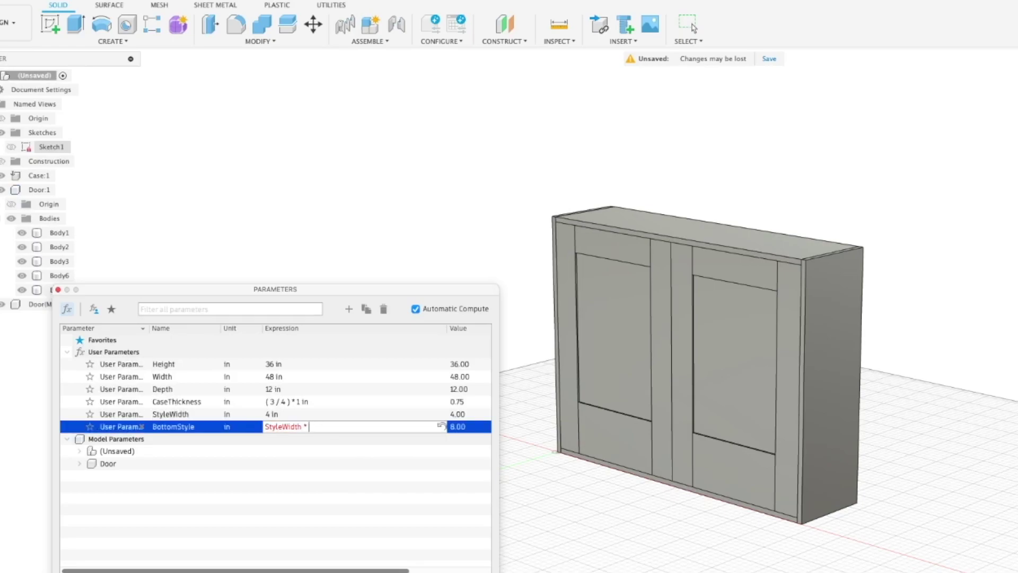
pyautogui.write('15')
pyautogui.press('Return')
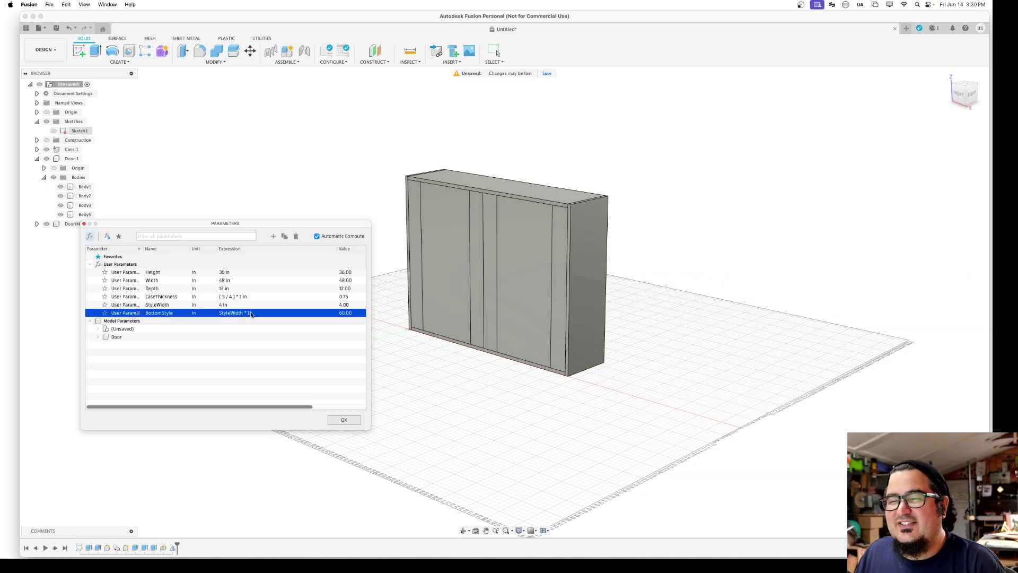
pyautogui.press('Return')
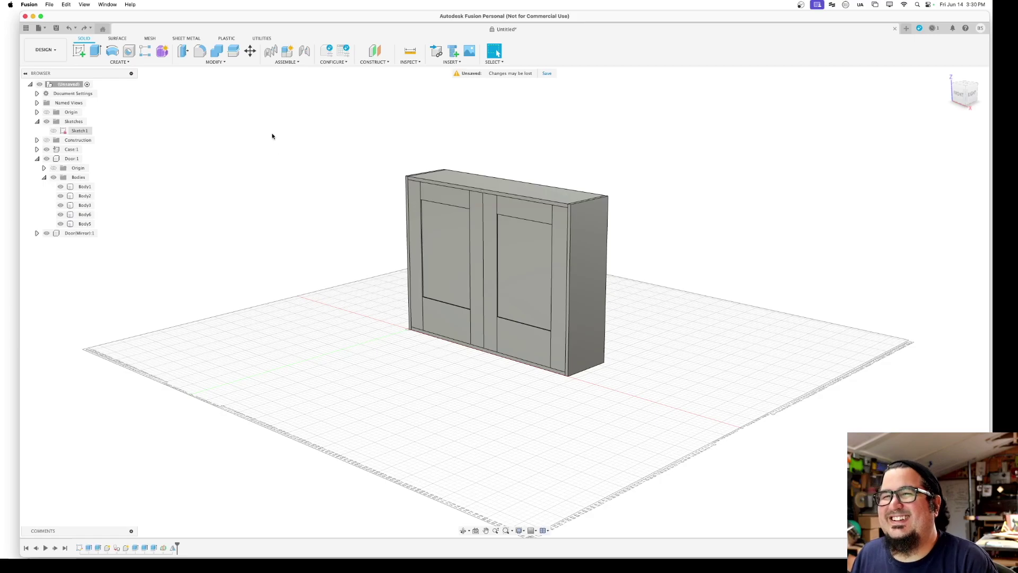
# Set the BottomStyle user parameter to StyleWidth * 1.5, and shrink and move the Parameters dialog clear of the cabinet.
pyautogui.click(215, 62)
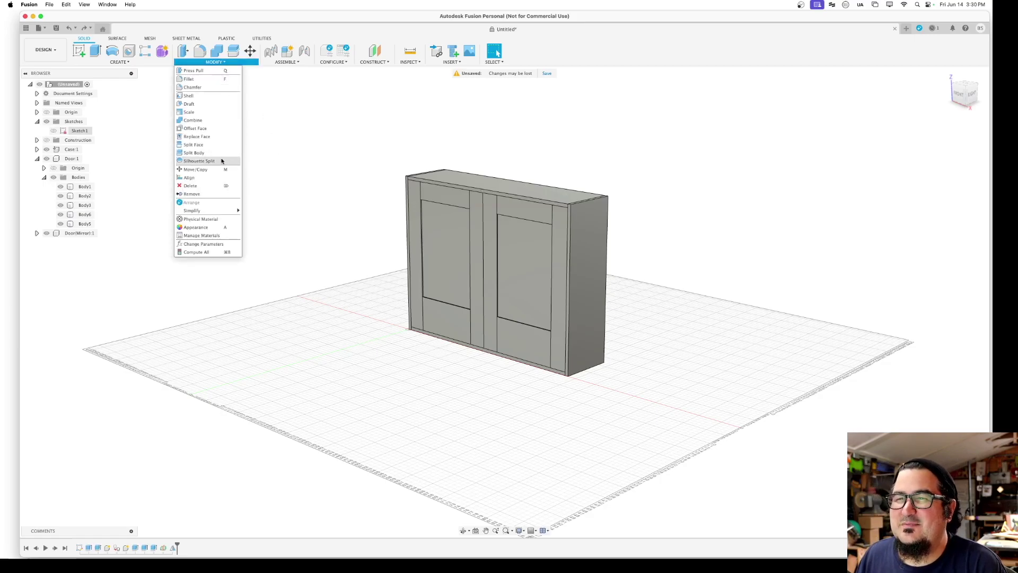
pyautogui.click(212, 243)
pyautogui.click(446, 123)
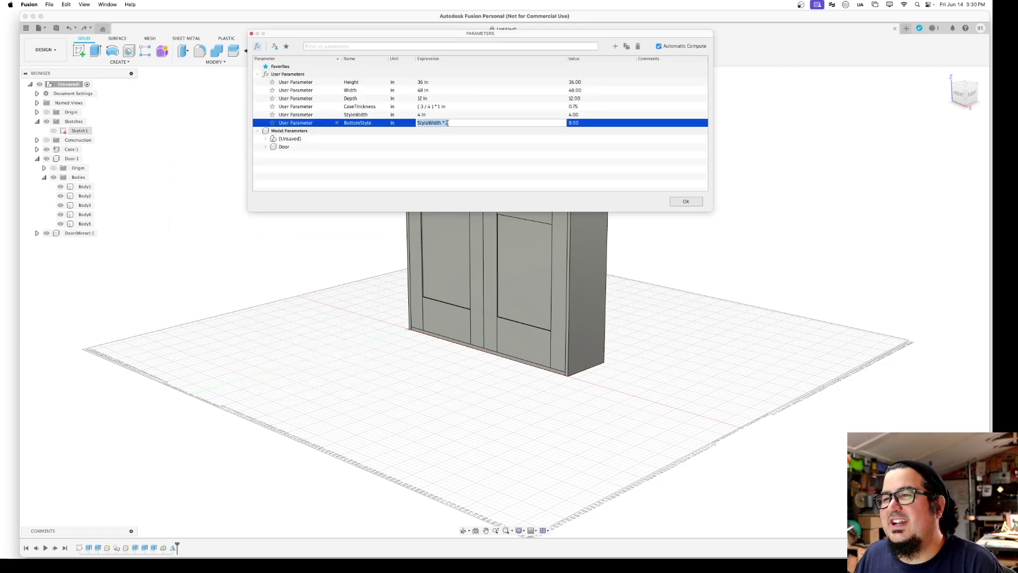
pyautogui.press('BackSpace')
pyautogui.write('1.5')
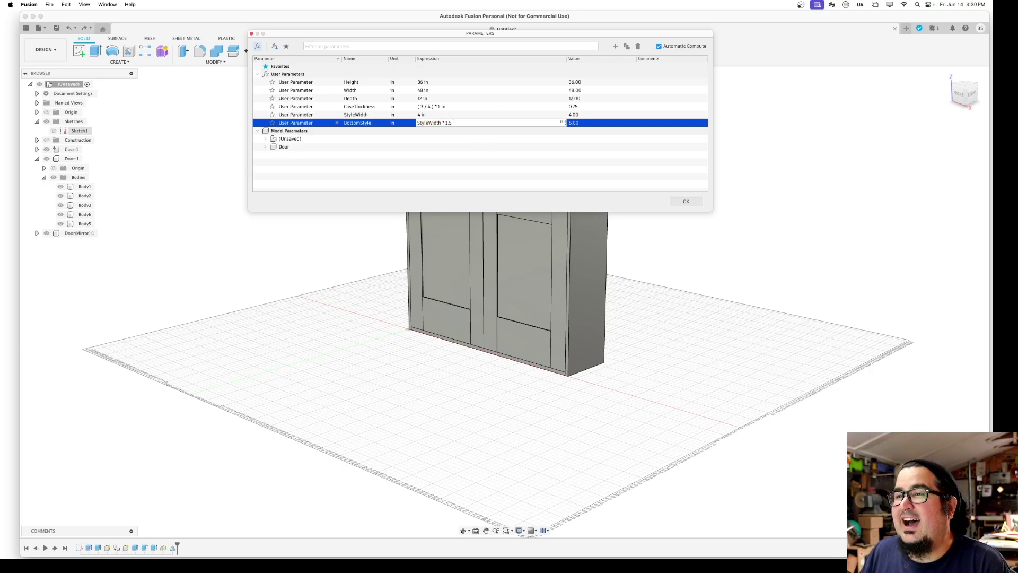
pyautogui.press('Return')
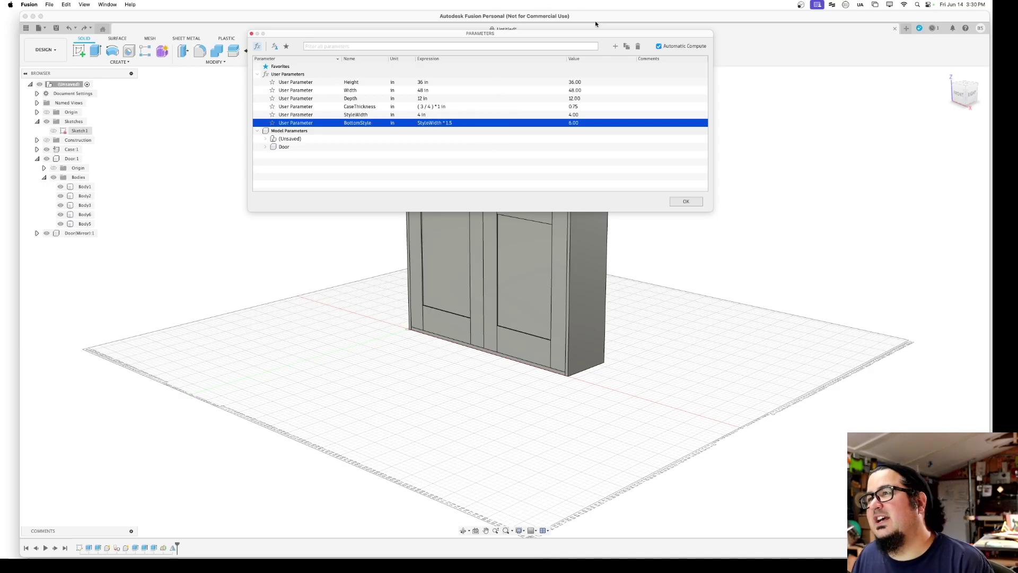
pyautogui.moveTo(589, 30); pyautogui.dragTo(440, 88)
pyautogui.moveTo(562, 268); pyautogui.dragTo(377, 348)
pyautogui.moveTo(300, 91); pyautogui.dragTo(248, 157)
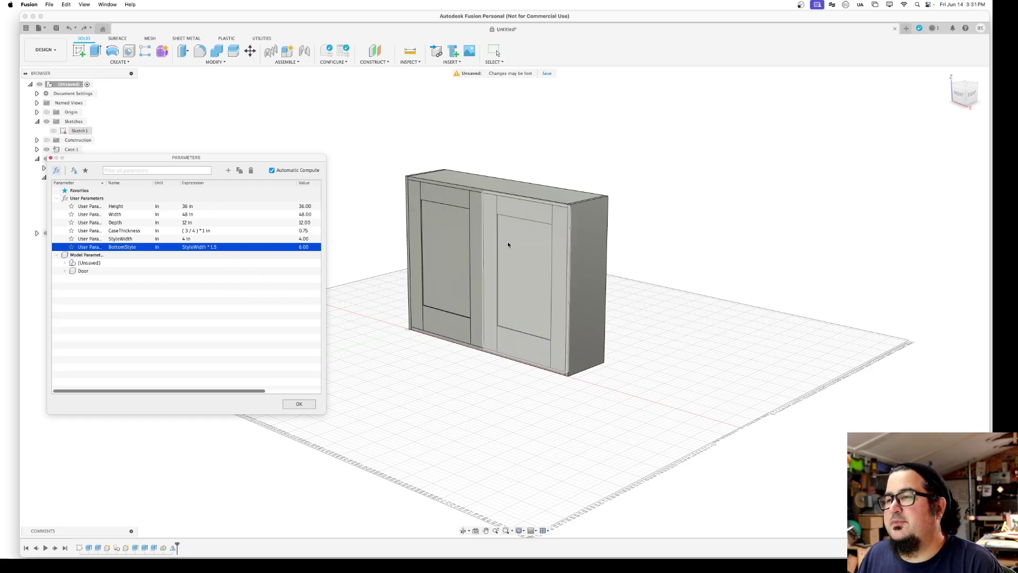